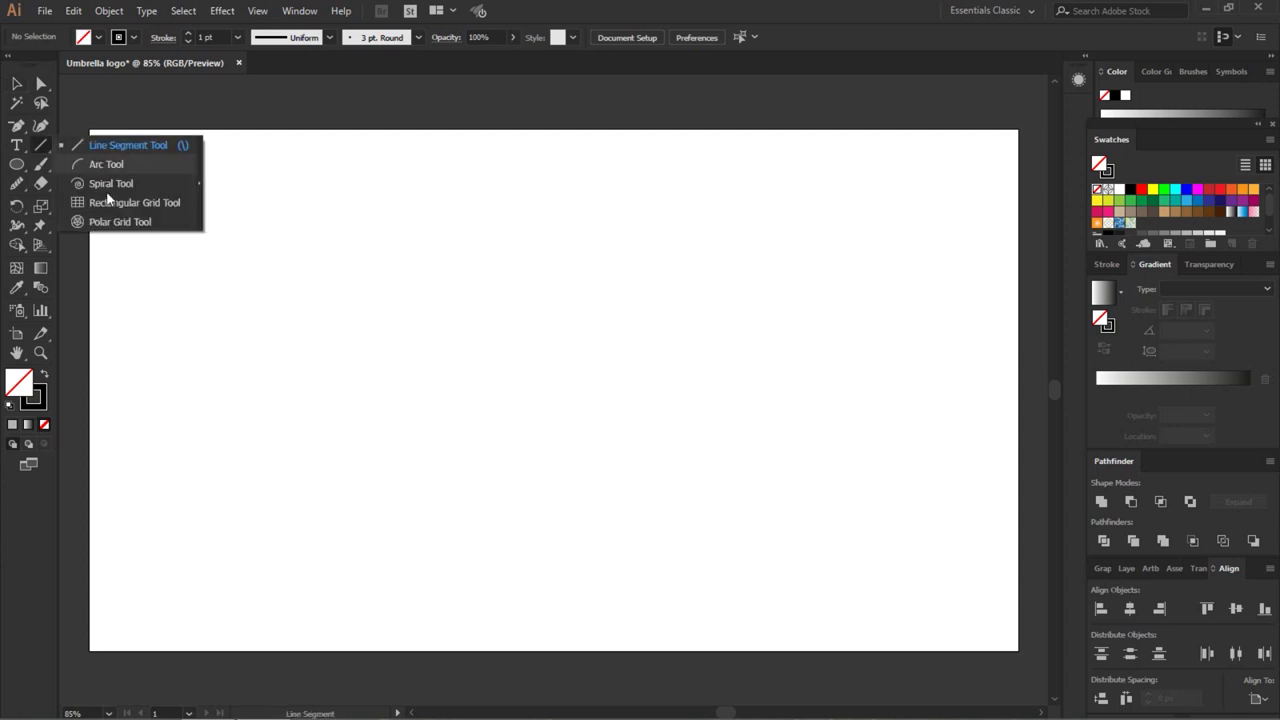
# Draw a 6-by-6 square rectangular grid near the artboard centre and lock it.
pyautogui.moveTo(45, 146); pyautogui.dragTo(78, 202)
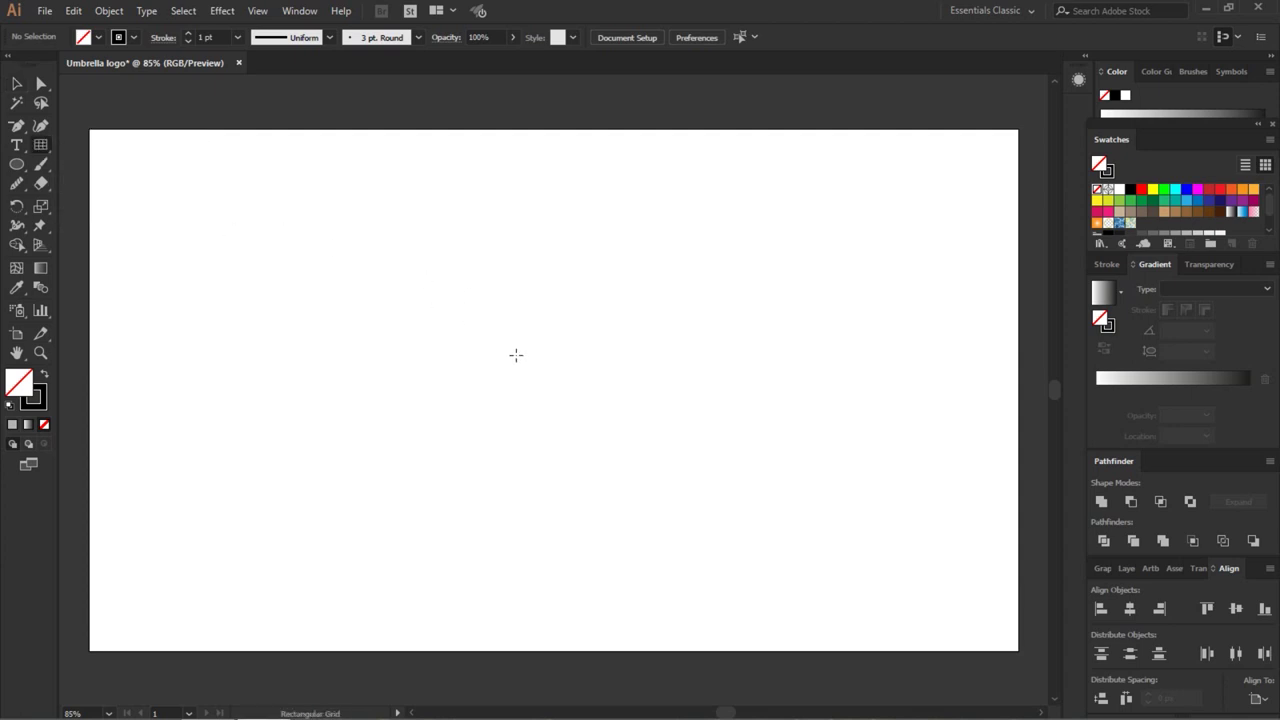
pyautogui.moveTo(514, 355); pyautogui.dragTo(633, 500)
pyautogui.press('v')
pyautogui.click(704, 351)
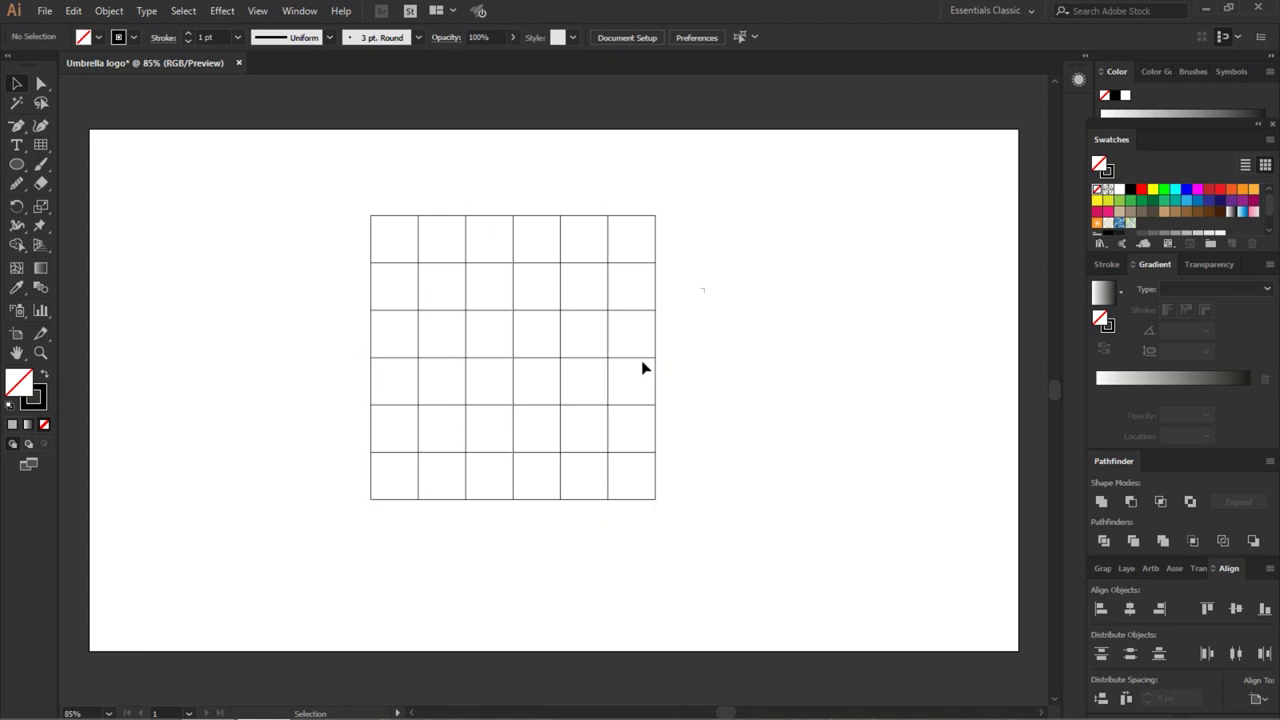
pyautogui.moveTo(704, 288); pyautogui.dragTo(527, 498)
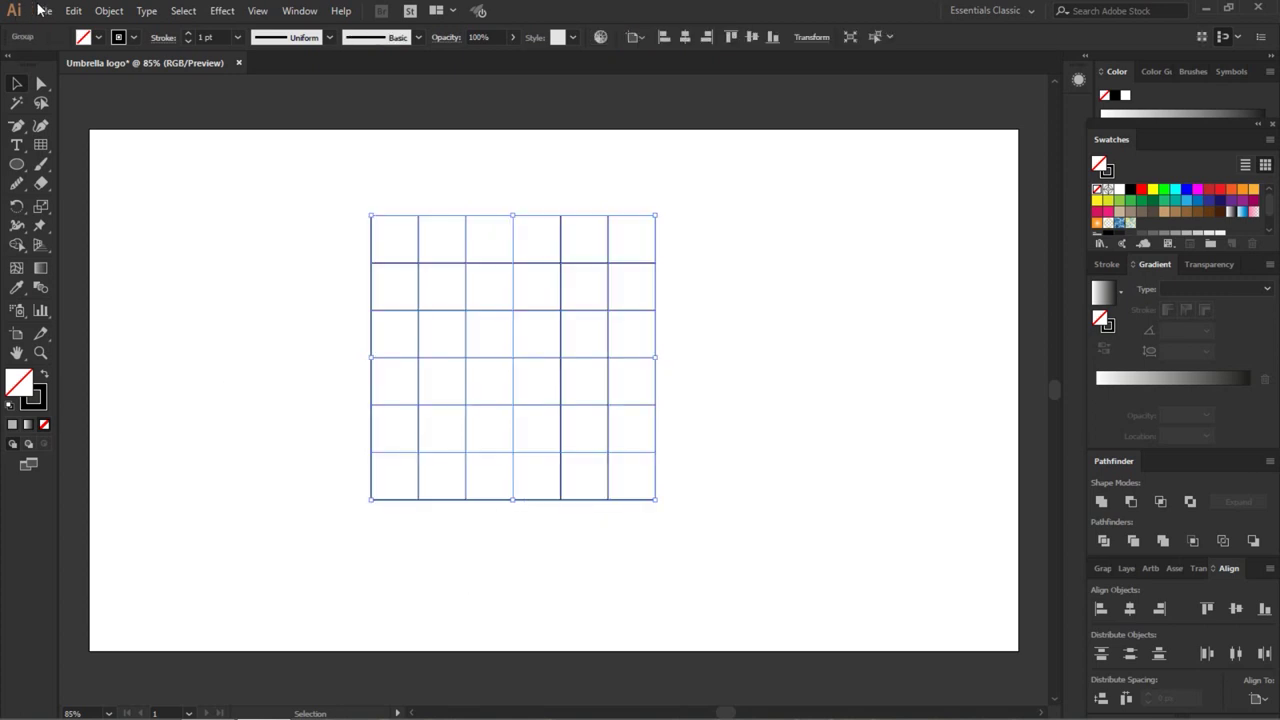
pyautogui.click(121, 11)
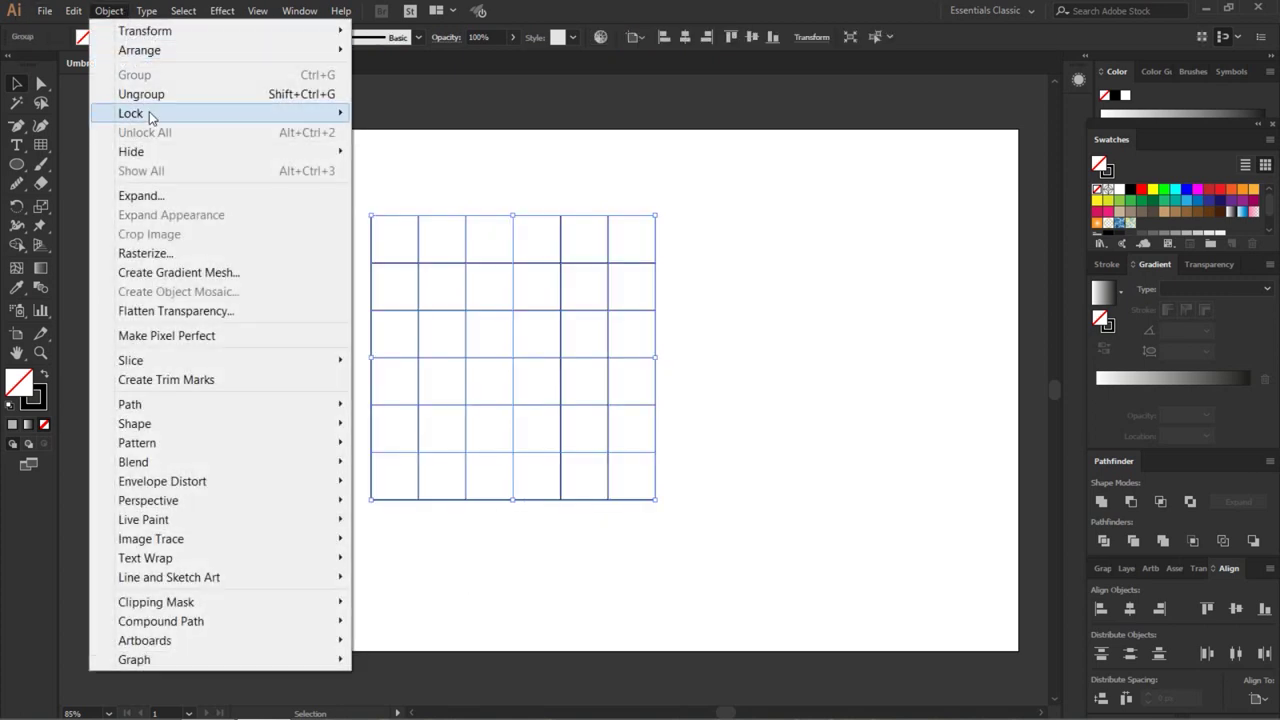
pyautogui.moveTo(131, 113)
pyautogui.click(356, 115)
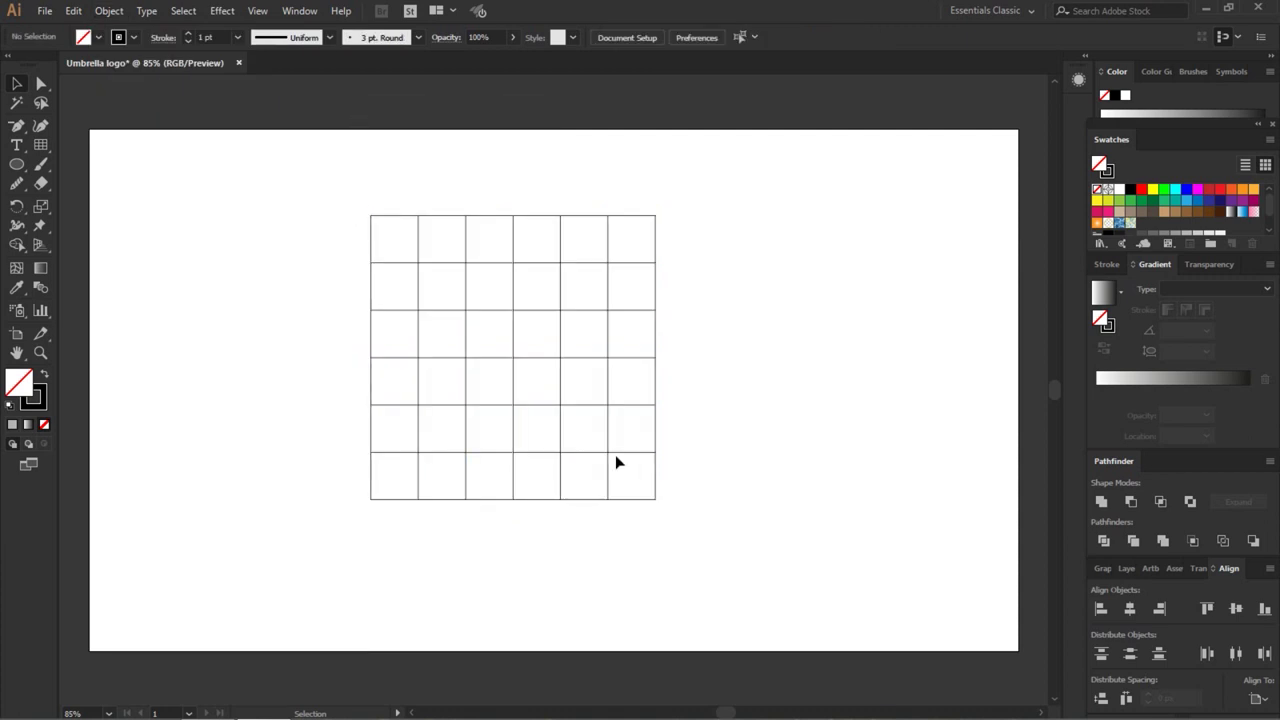
# Draw a circle out from the grid centre with the Ellipse tool.
pyautogui.press('l')
pyautogui.moveTo(513, 357); pyautogui.dragTo(578, 469)
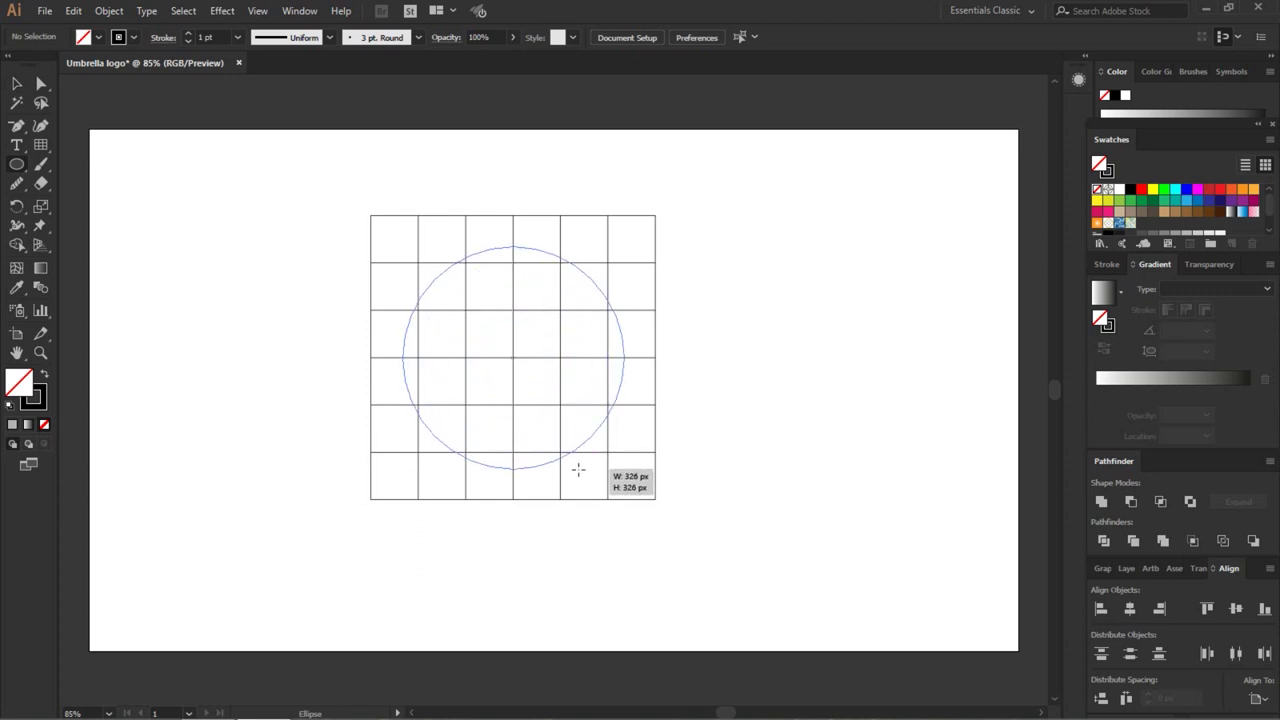
pyautogui.moveTo(578, 469); pyautogui.dragTo(559, 451)
pyautogui.press('v')
pyautogui.click(645, 373)
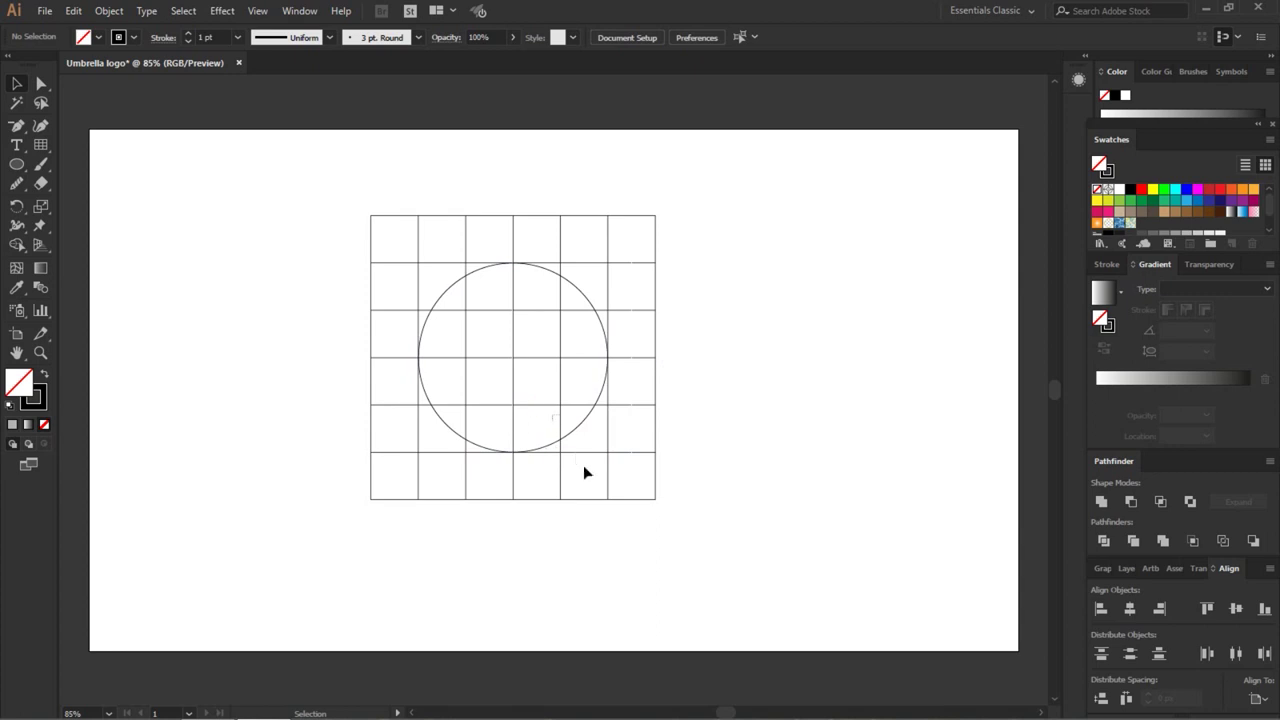
pyautogui.hotkey('ctrl', 'a')
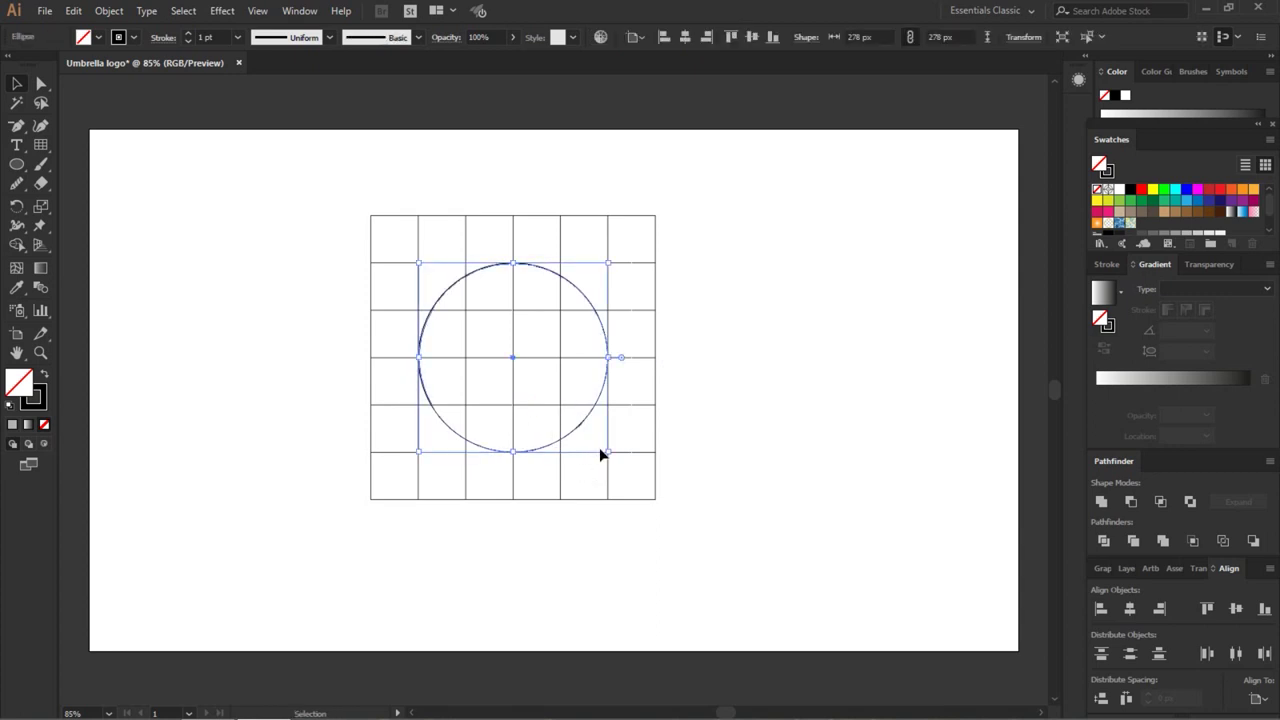
# Alt-scale a larger copy of the circle and shift it right across the grid centre.
pyautogui.moveTo(611, 454); pyautogui.dragTo(657, 528)
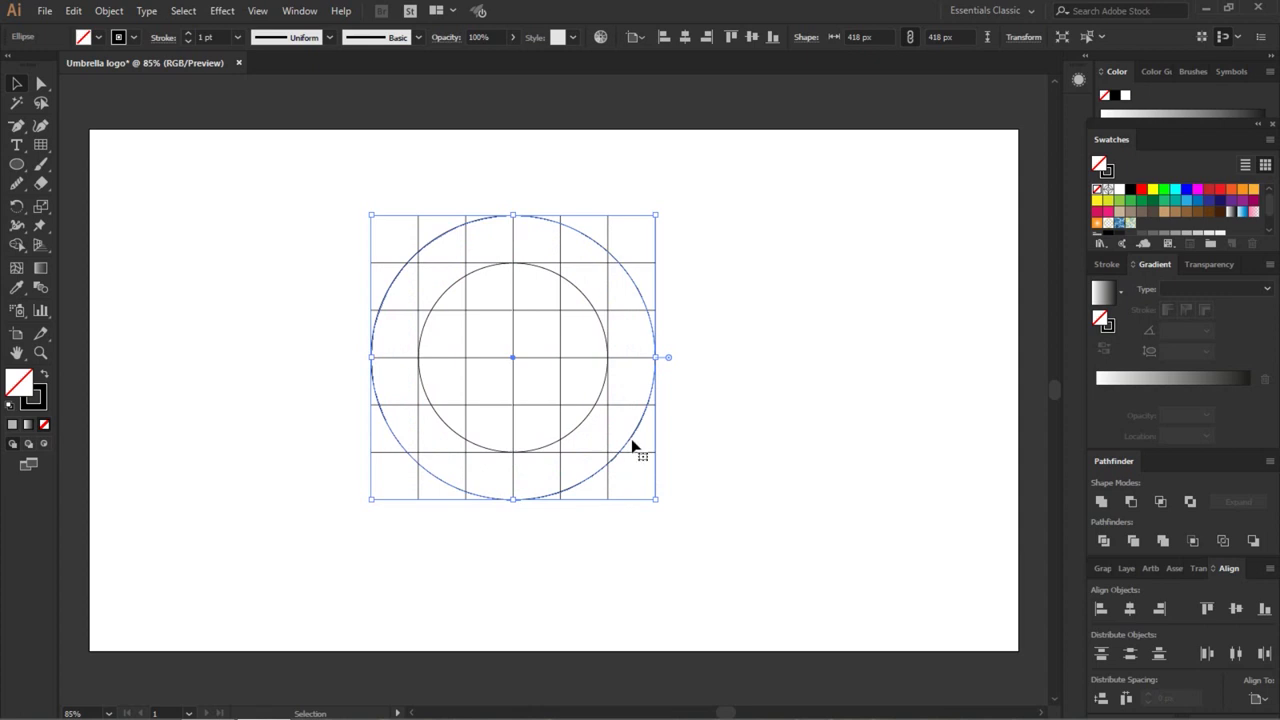
pyautogui.moveTo(642, 424); pyautogui.dragTo(723, 436)
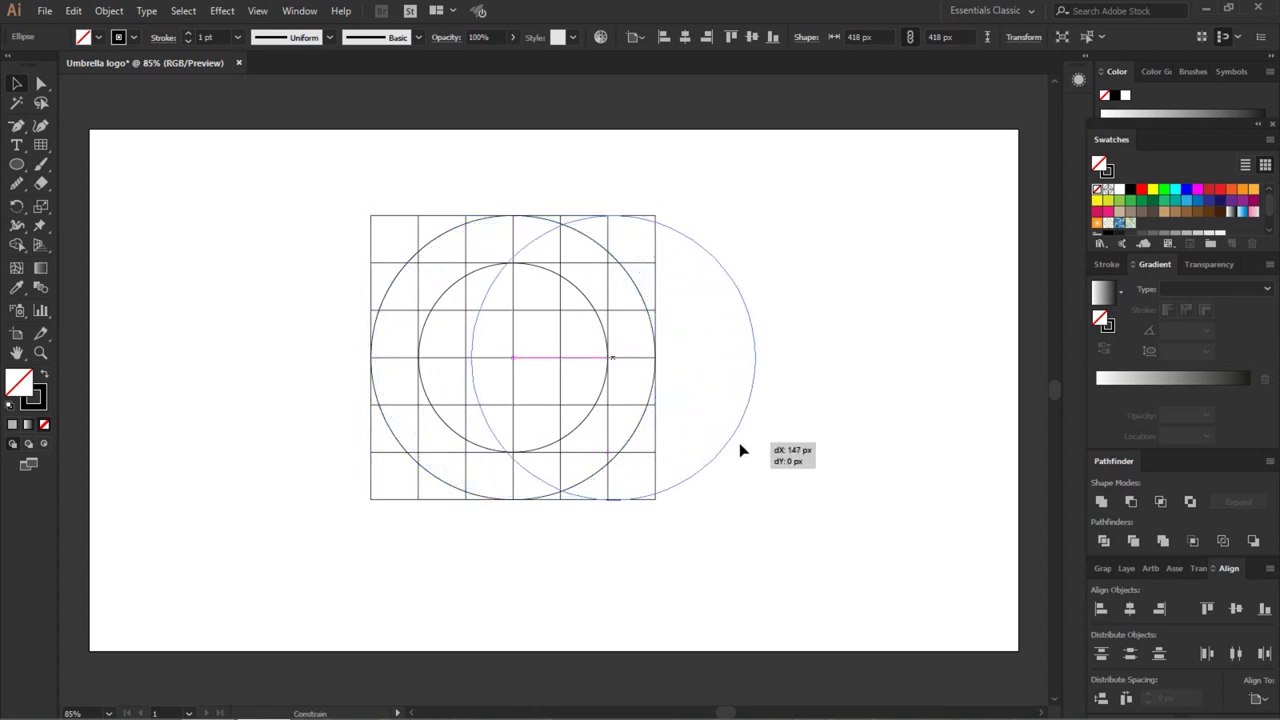
pyautogui.moveTo(724, 437); pyautogui.dragTo(743, 445)
pyautogui.press('z')
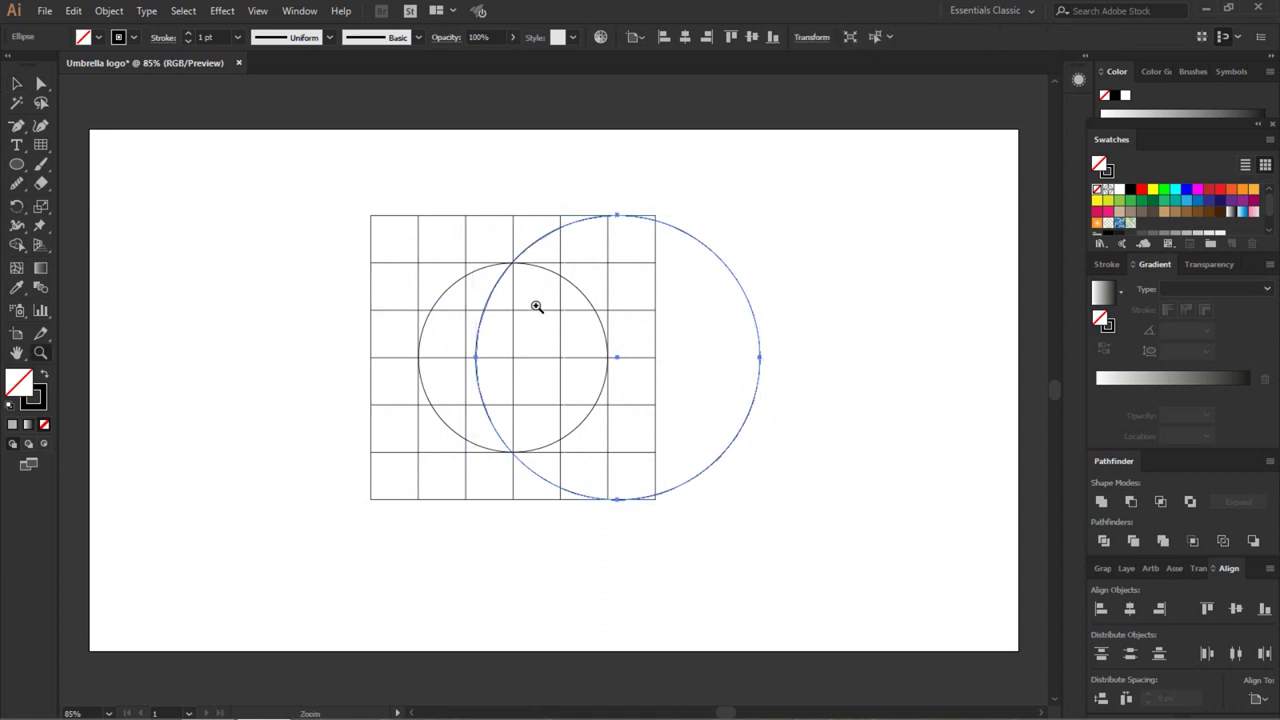
pyautogui.moveTo(527, 266); pyautogui.dragTo(537, 277)
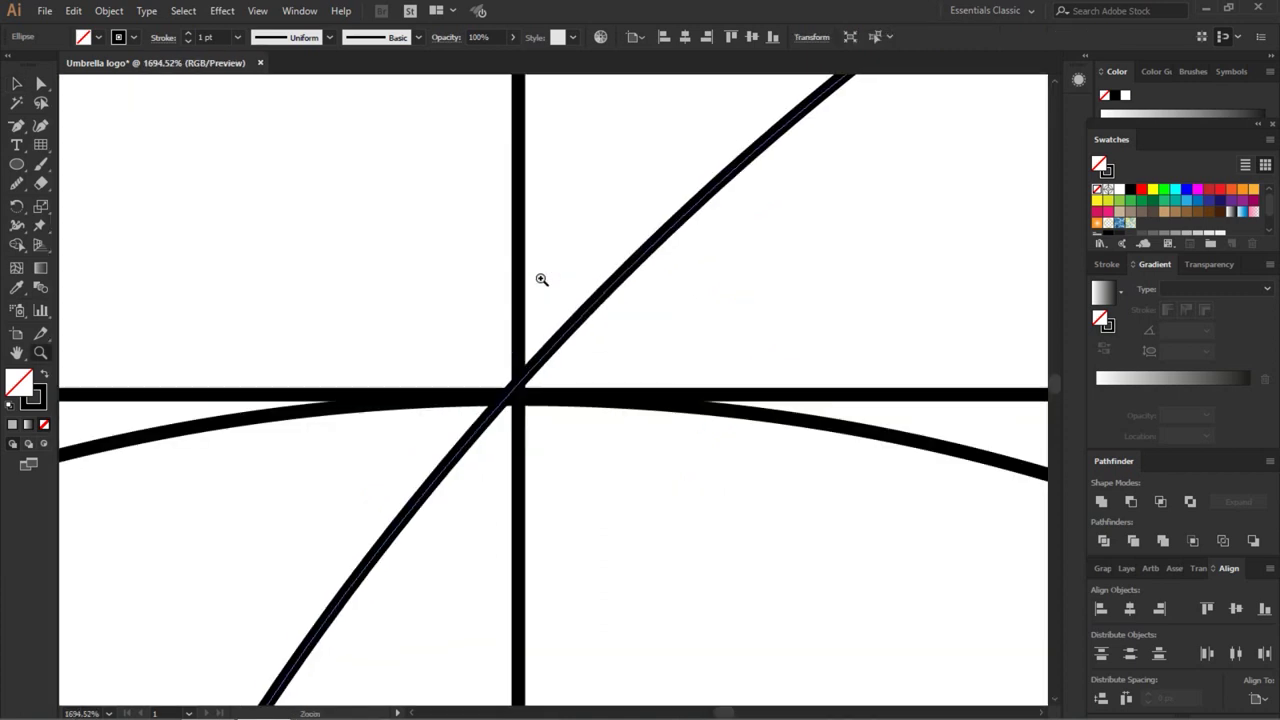
pyautogui.hotkey('ctrl', '0')
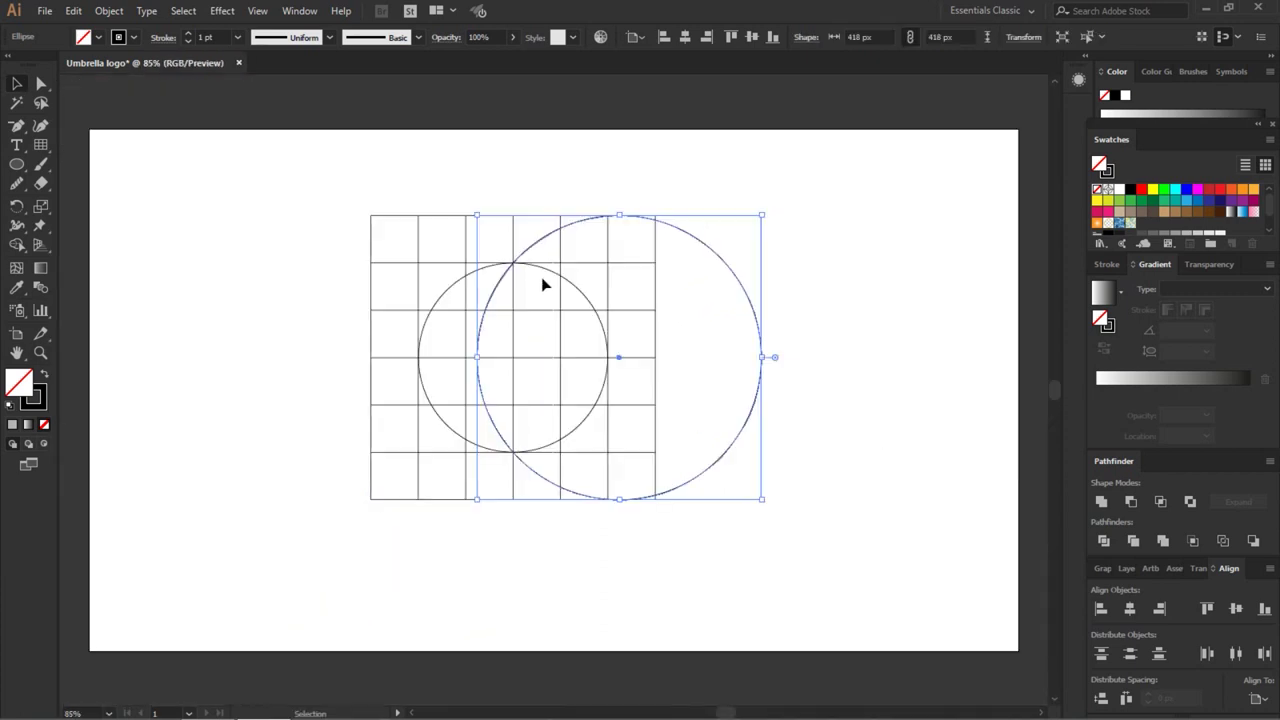
# Rotate an Alt-copy of the large circle 180° about the centre to the left.
pyautogui.click(517, 198)
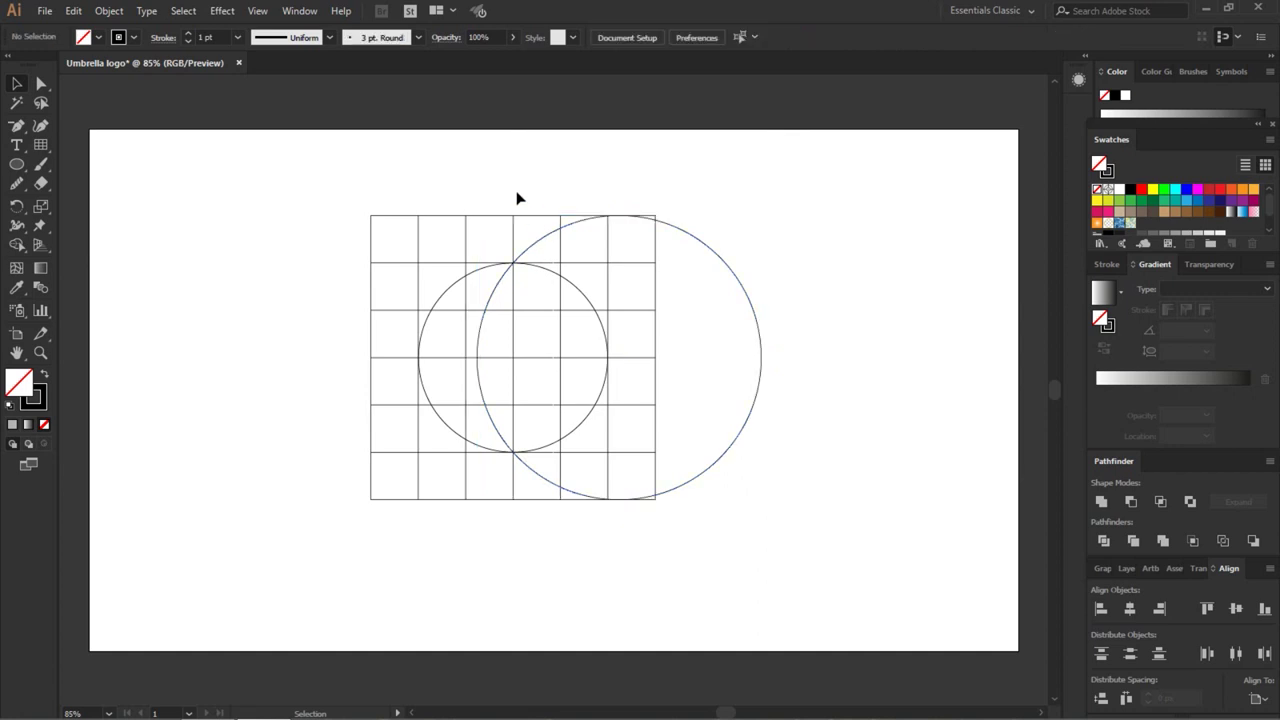
pyautogui.click(571, 225)
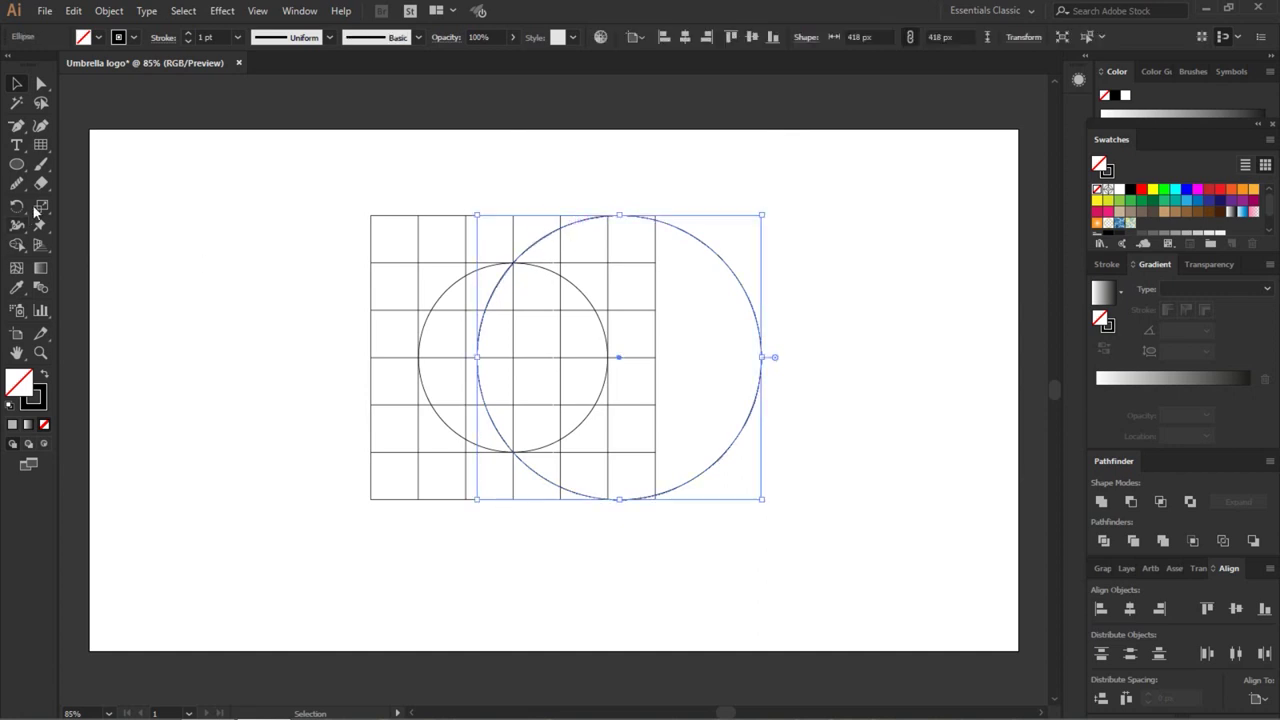
pyautogui.click(18, 209)
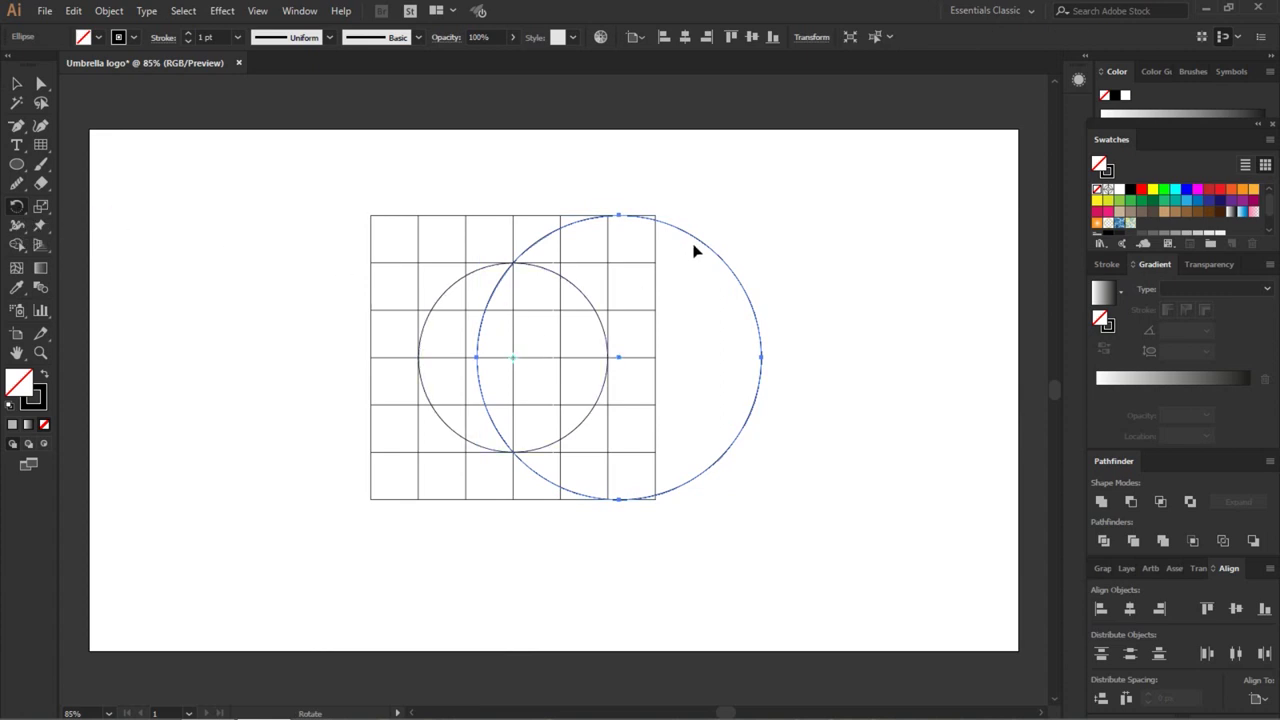
pyautogui.moveTo(697, 240)
pyautogui.mouseDown()
pyautogui.moveTo(660, 363)
pyautogui.moveTo(620, 379)
pyautogui.moveTo(490, 382)
pyautogui.mouseUp()
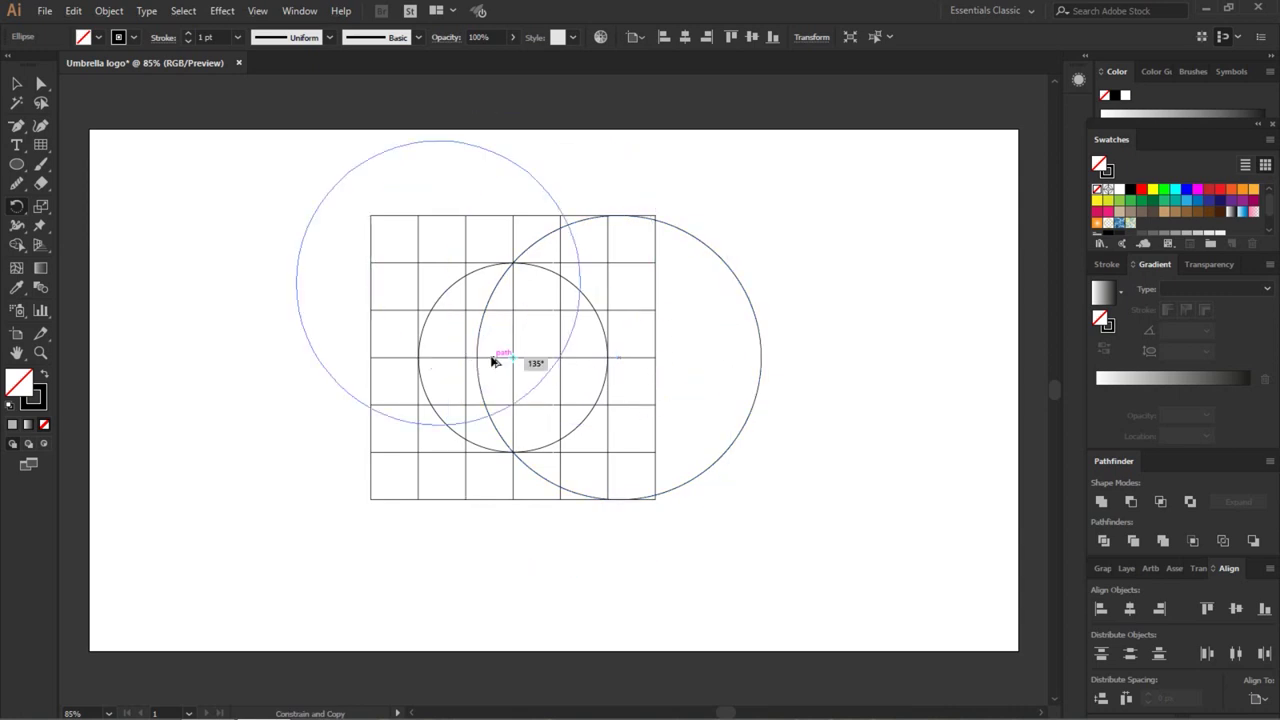
pyautogui.moveTo(487, 381); pyautogui.dragTo(486, 378)
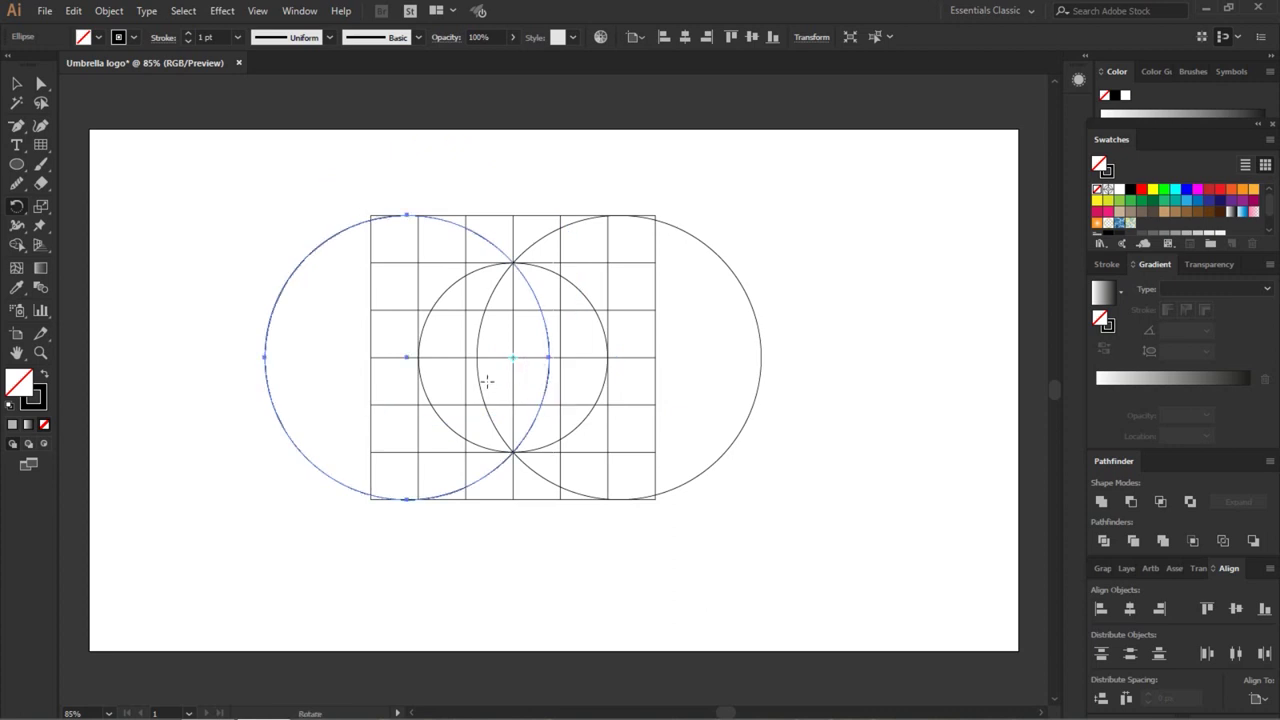
pyautogui.press('v')
pyautogui.click(491, 190)
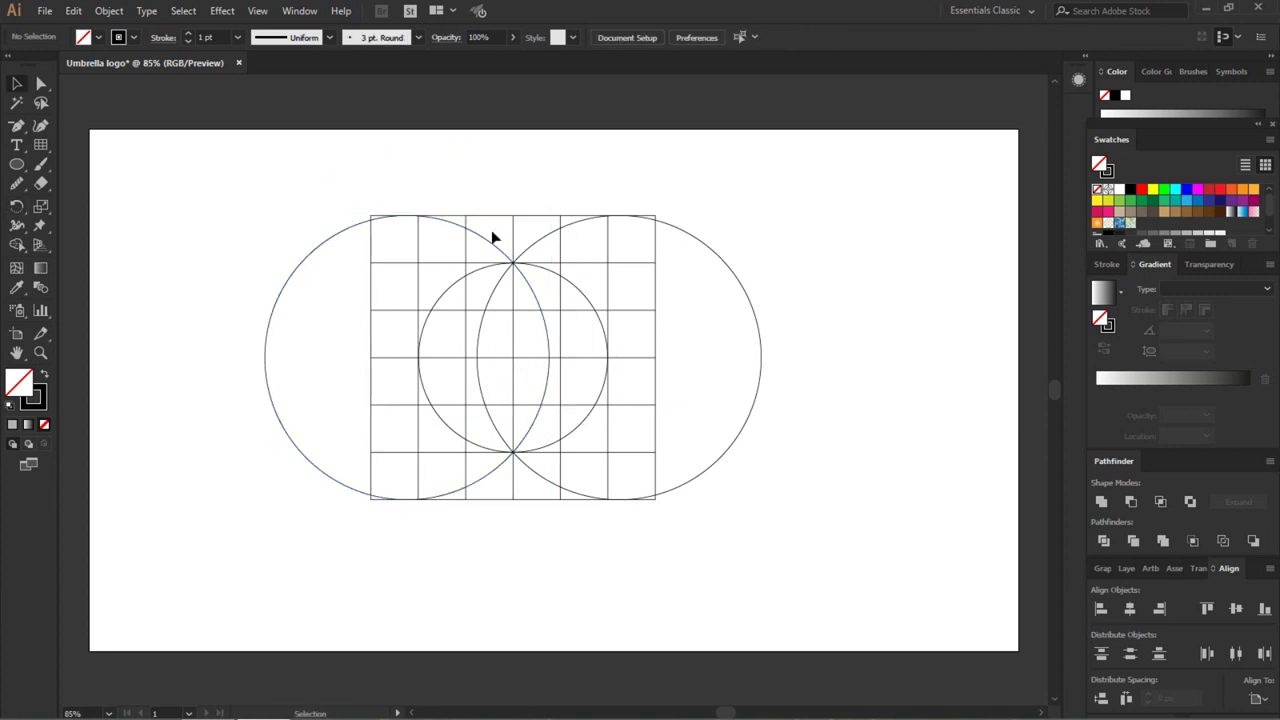
# Draw a small 126 px circle from the grid centre and move it down.
pyautogui.press('l')
pyautogui.moveTo(522, 367)
pyautogui.mouseDown()
pyautogui.moveTo(548, 404)
pyautogui.moveTo(533, 430)
pyautogui.mouseUp()
pyautogui.press('v')
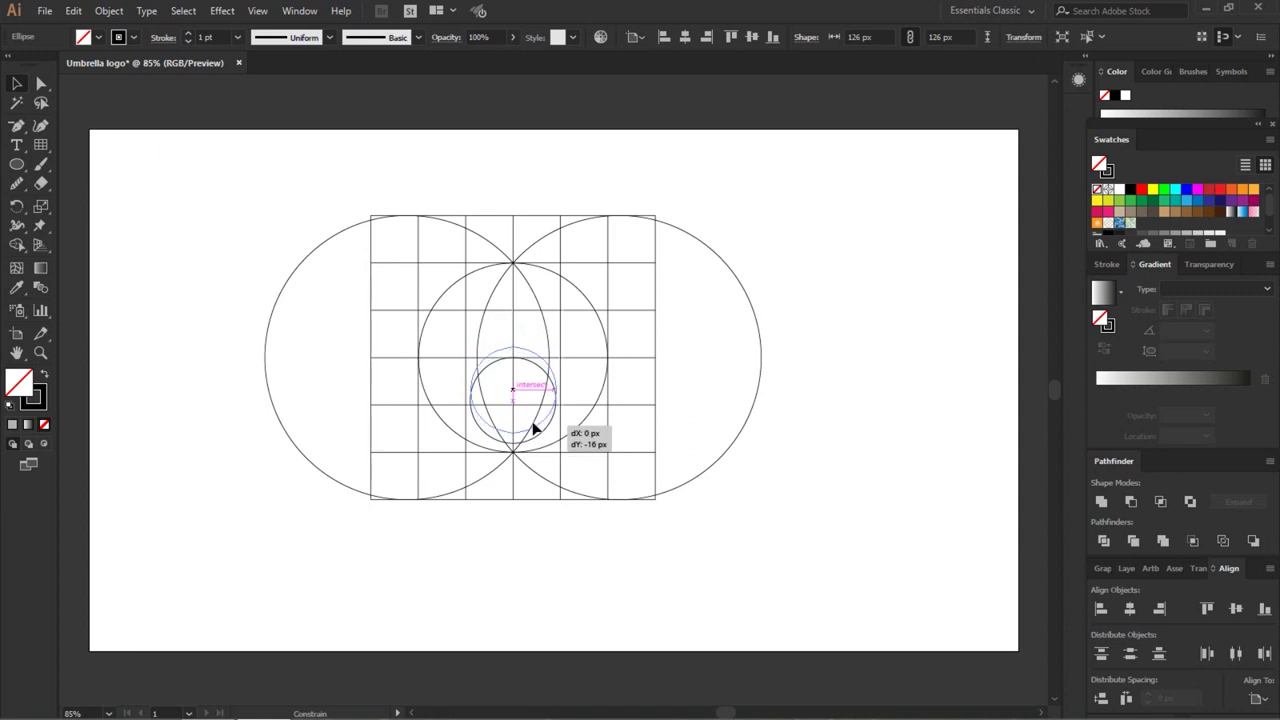
pyautogui.moveTo(533, 428); pyautogui.dragTo(534, 429)
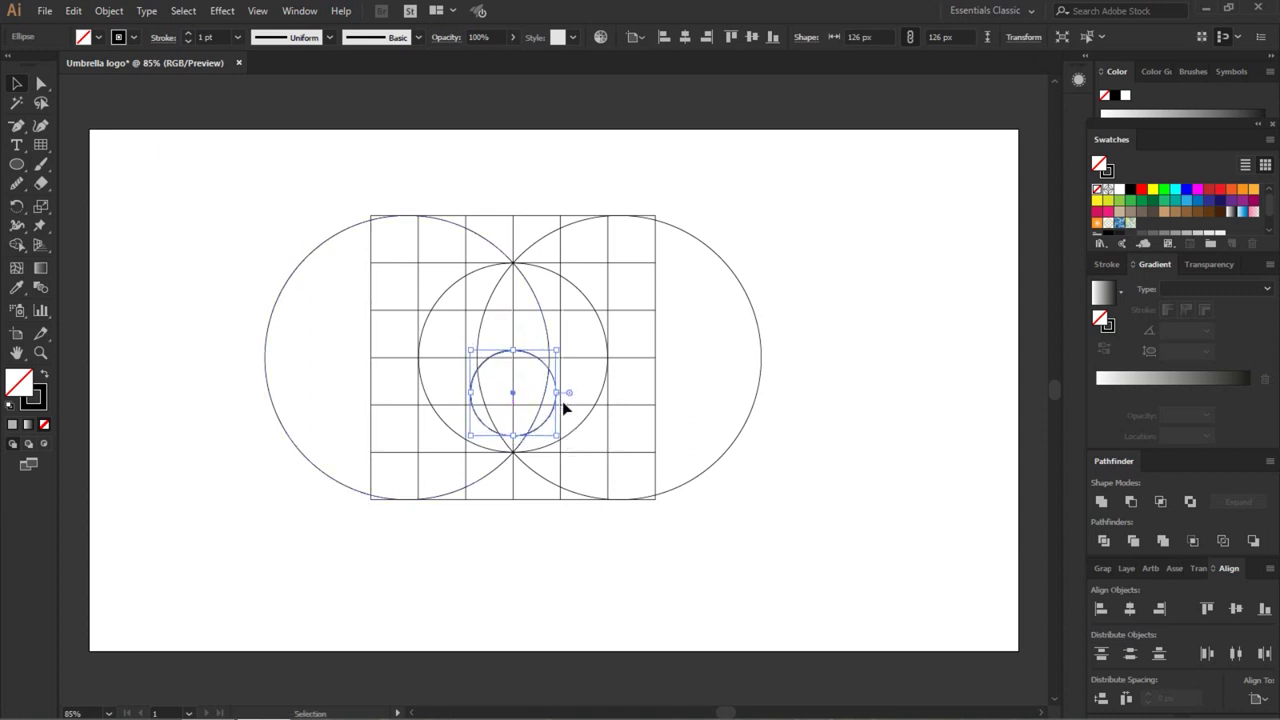
pyautogui.click(590, 392)
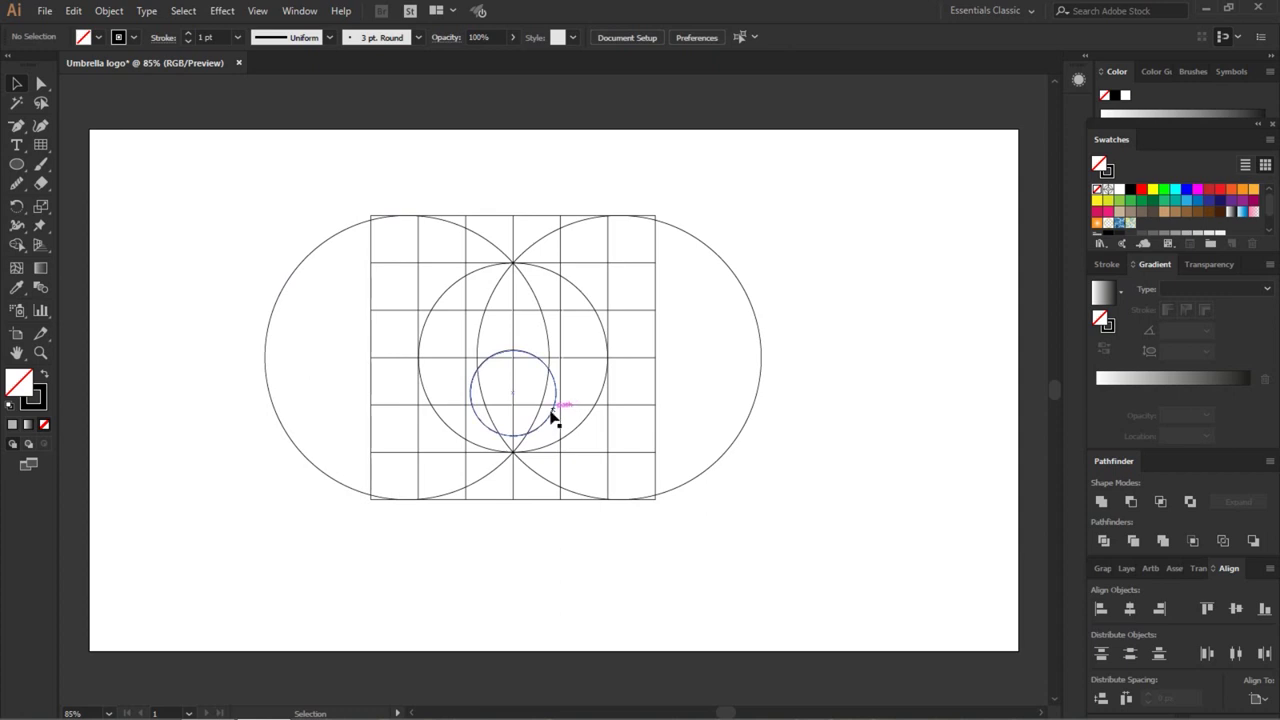
# Alt-drag a copy of the small circle 93 px right and adjust it to about 120 px.
pyautogui.click(553, 419)
pyautogui.moveTo(558, 423); pyautogui.dragTo(613, 427)
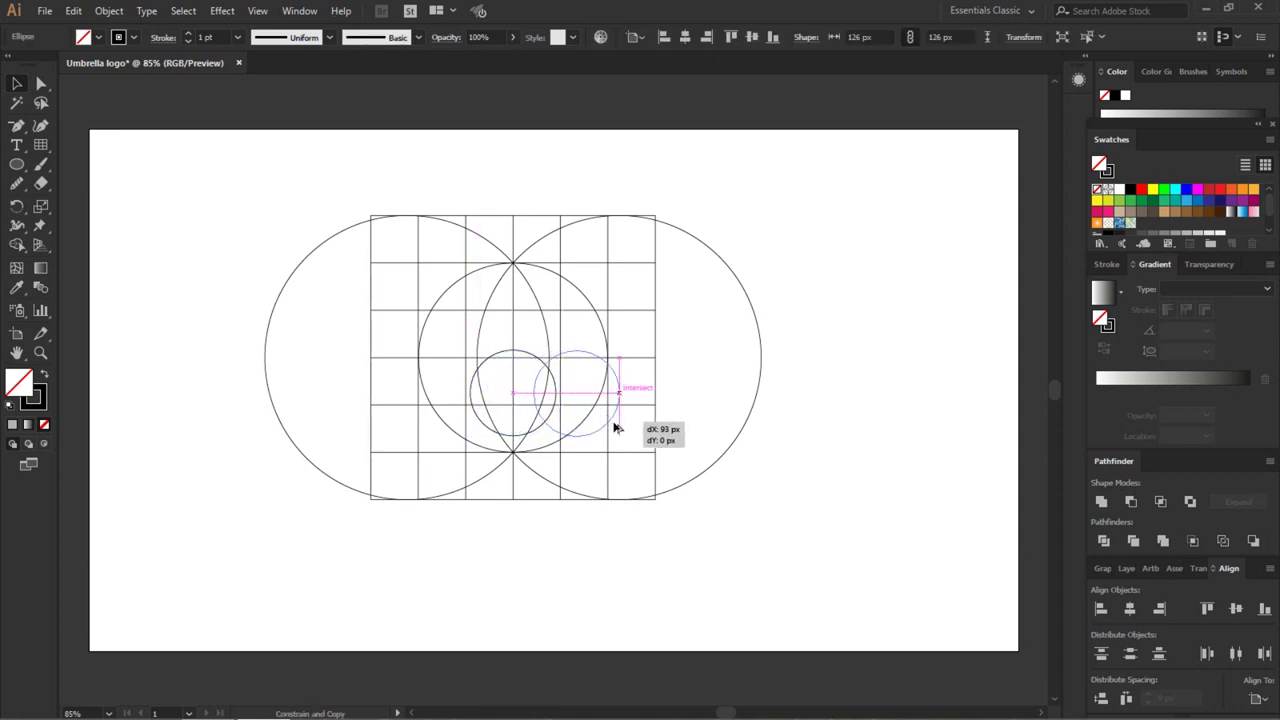
pyautogui.moveTo(615, 428); pyautogui.dragTo(617, 429)
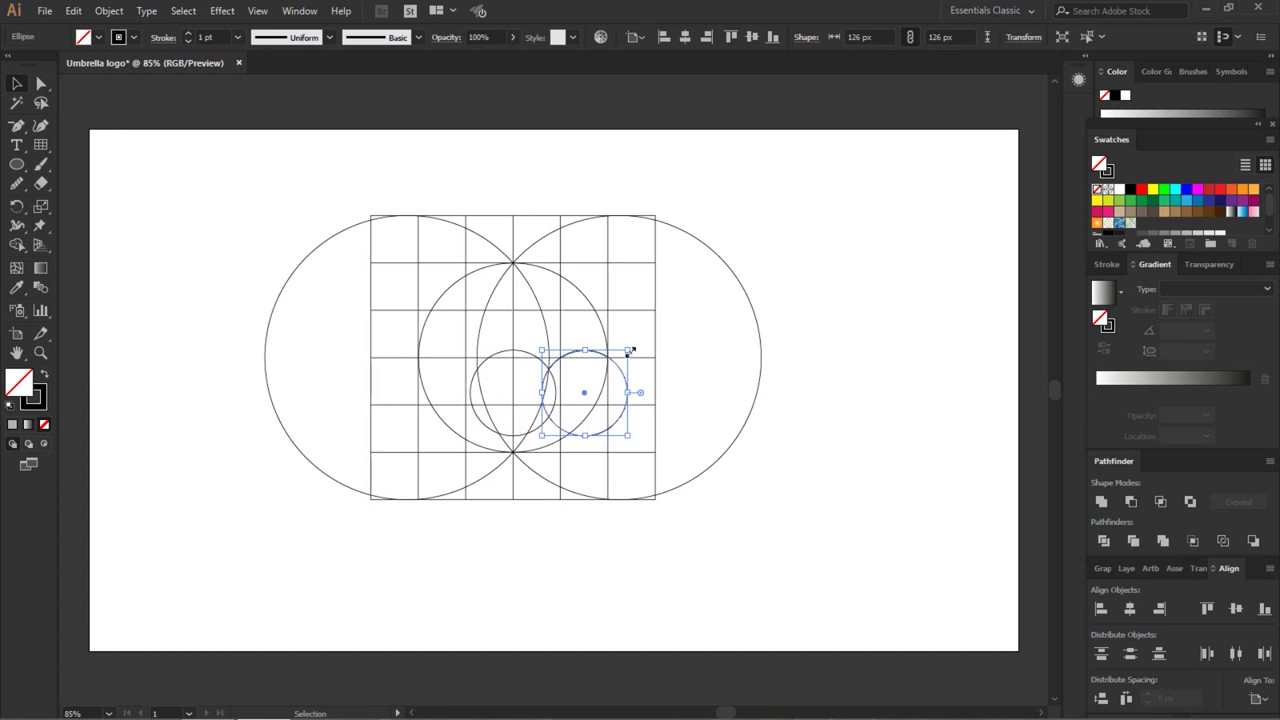
pyautogui.moveTo(627, 351); pyautogui.dragTo(620, 360)
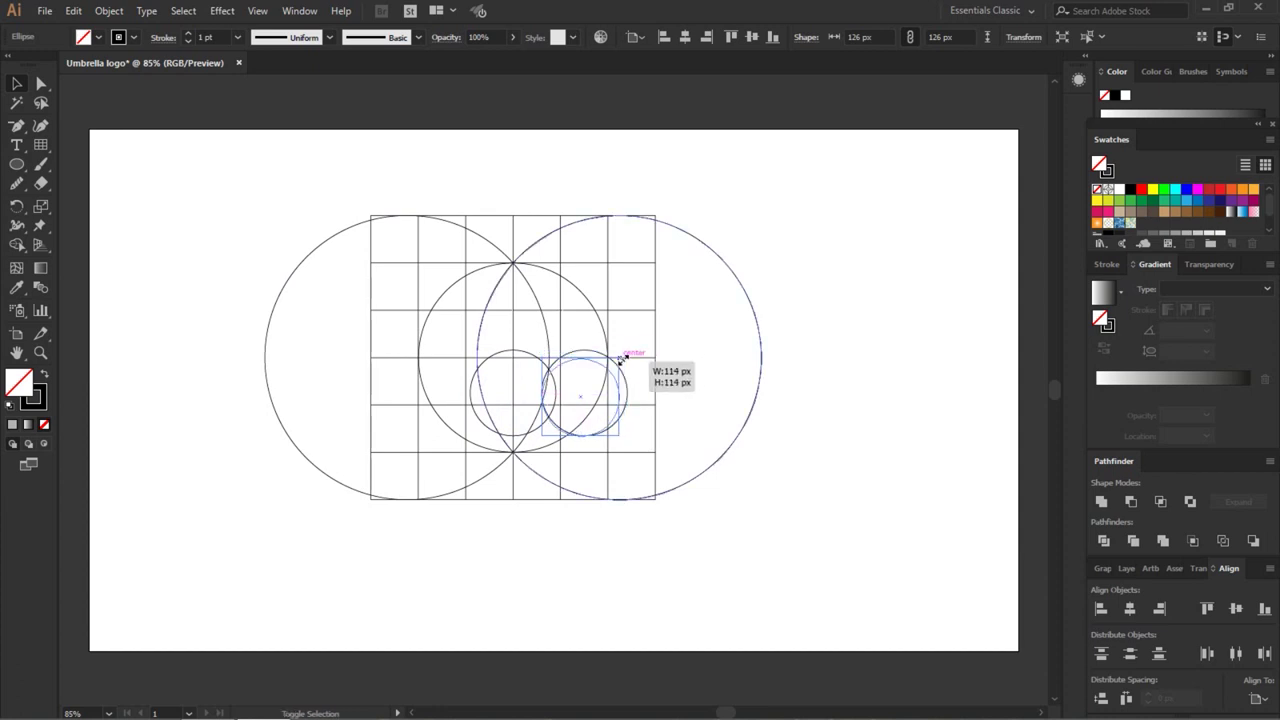
pyautogui.moveTo(620, 358); pyautogui.dragTo(623, 347)
pyautogui.press('z')
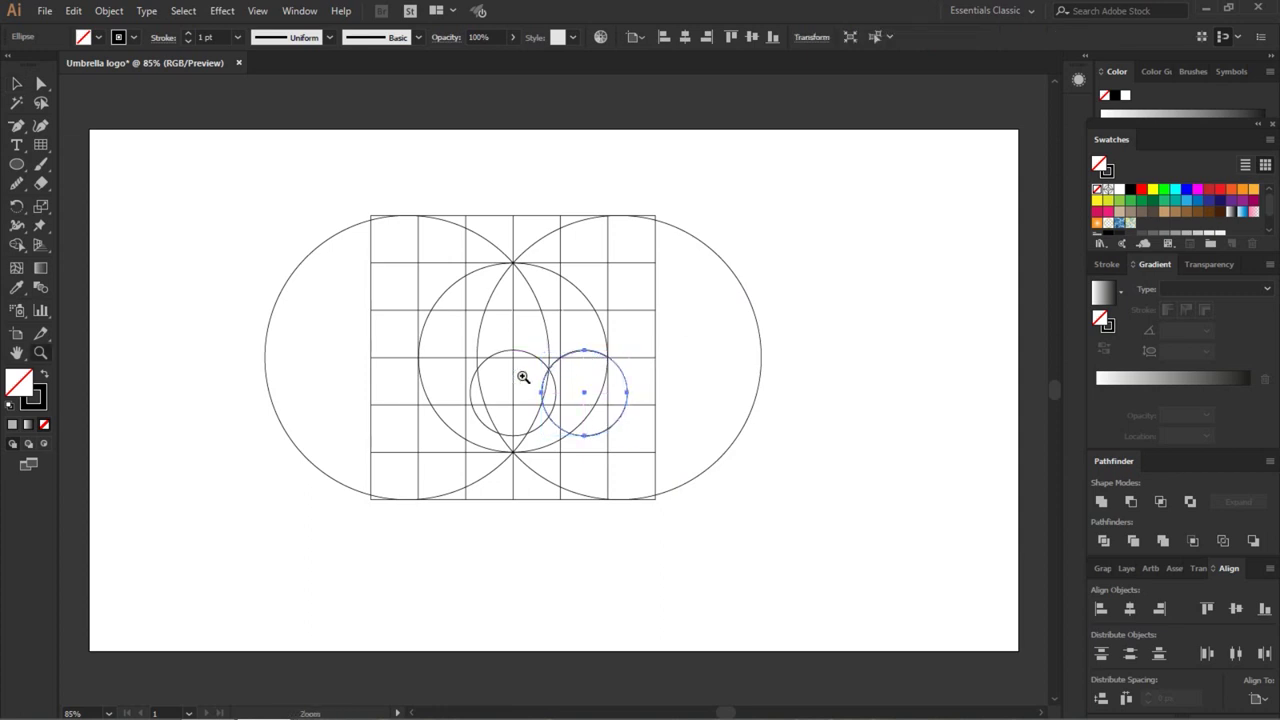
pyautogui.click(556, 375)
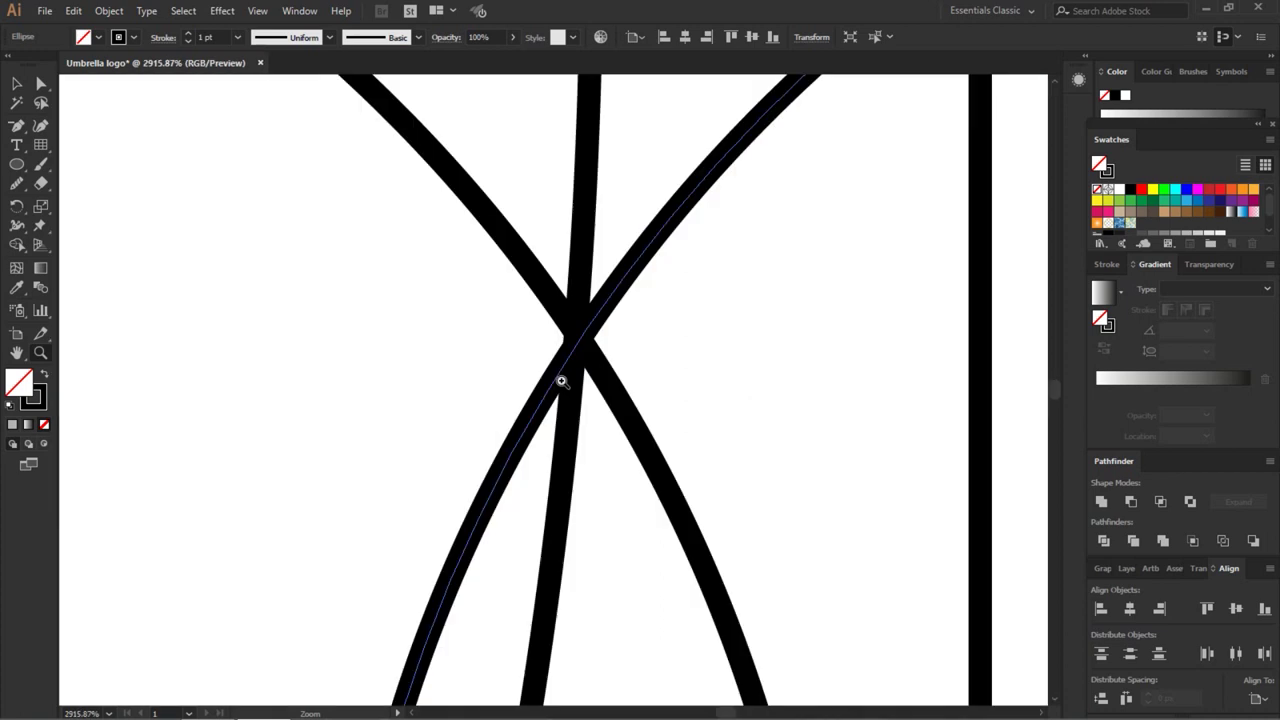
pyautogui.keyDown('alt'); pyautogui.click(562, 382); pyautogui.keyUp('alt')
pyautogui.press('v')
pyautogui.click(695, 376)
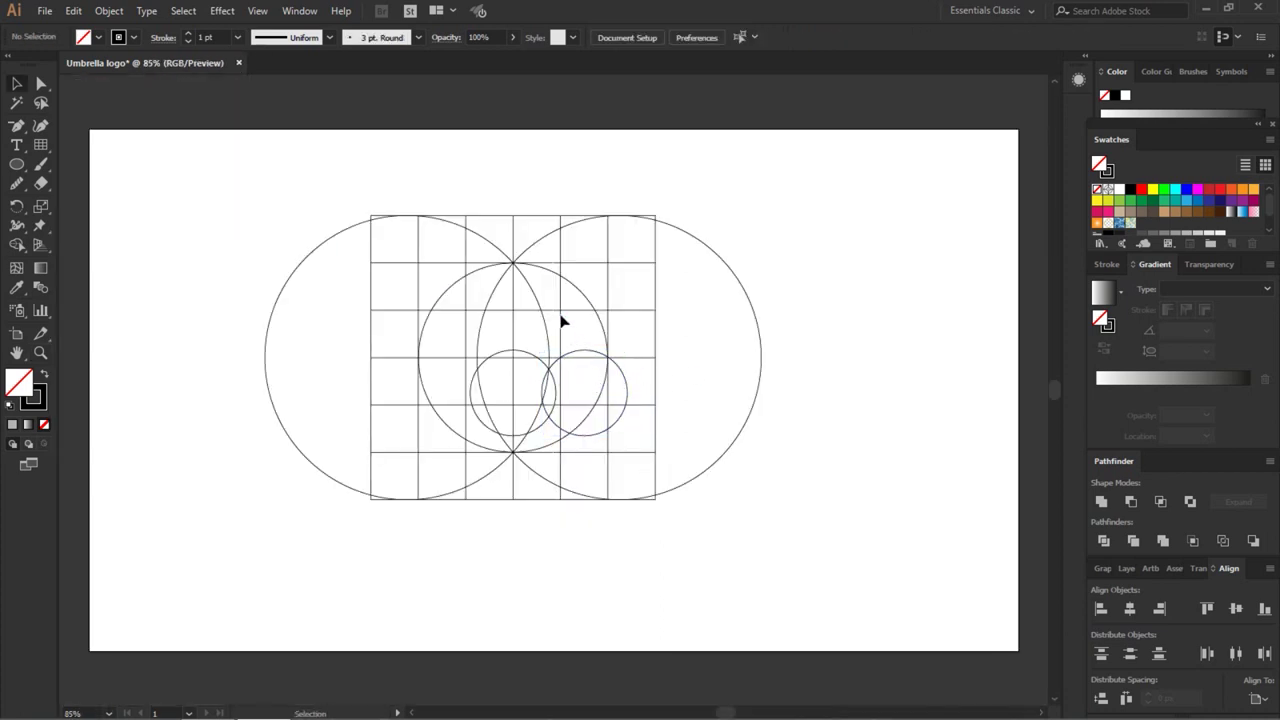
# Copy the right small circle across to the left to complete the row of three.
pyautogui.moveTo(568, 338); pyautogui.dragTo(596, 372)
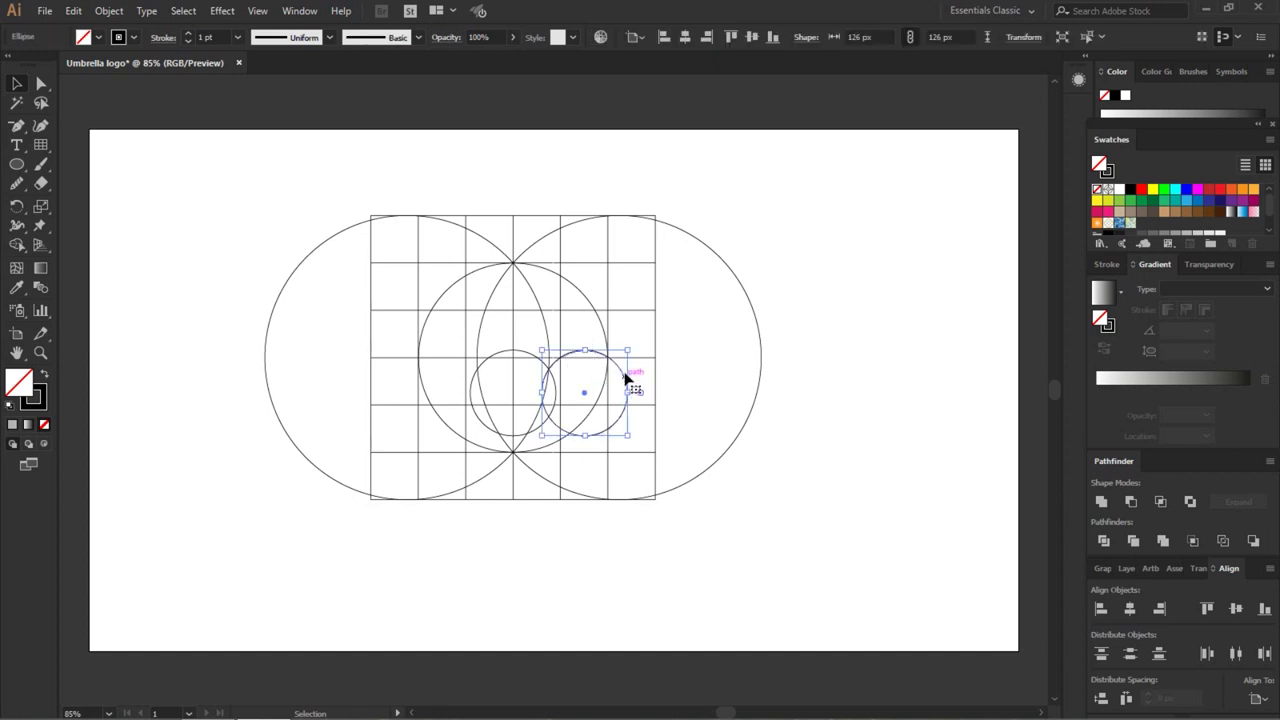
pyautogui.moveTo(621, 371); pyautogui.dragTo(480, 372)
pyautogui.press('z')
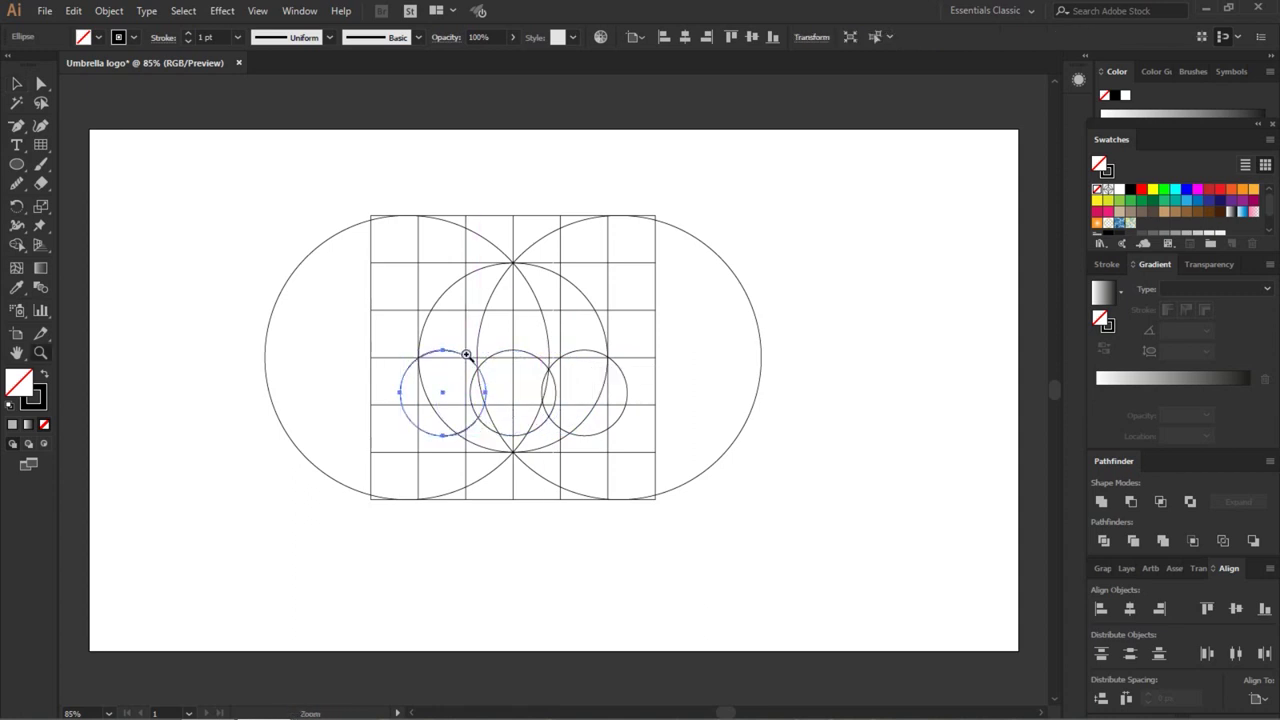
pyautogui.click(504, 406)
pyautogui.hotkey('ctrl', '0')
pyautogui.press('v')
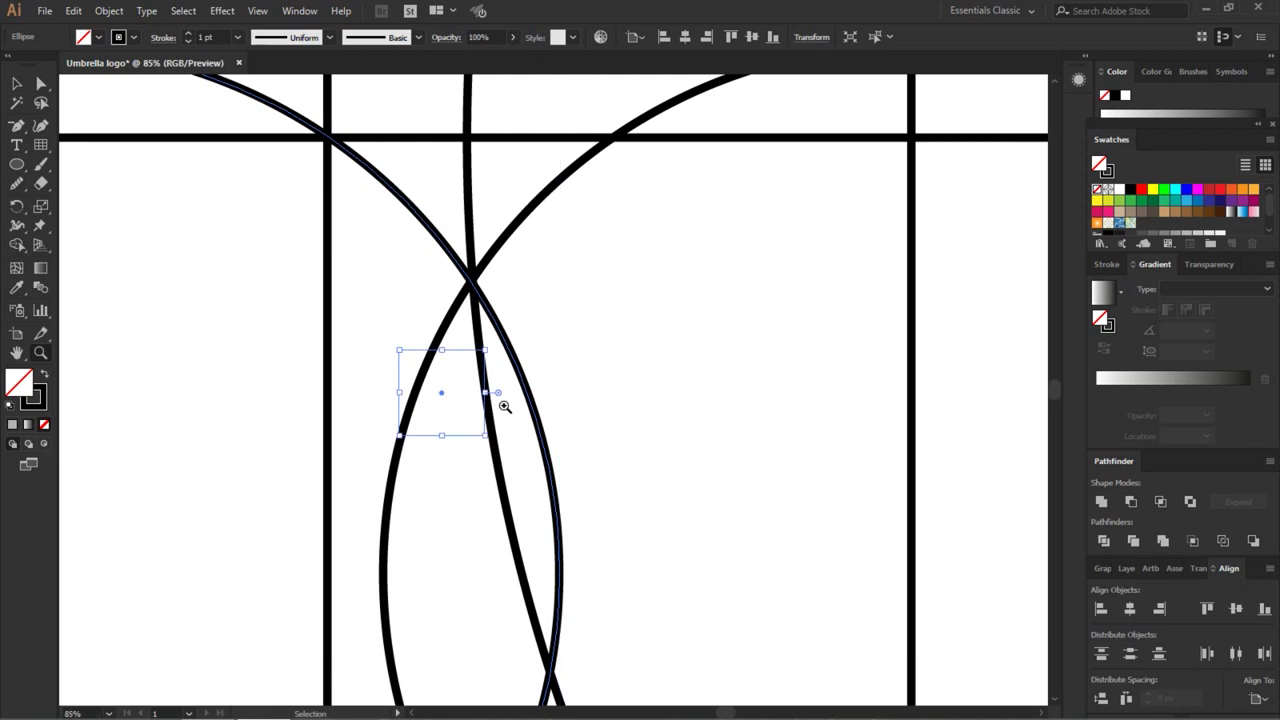
pyautogui.click(578, 392)
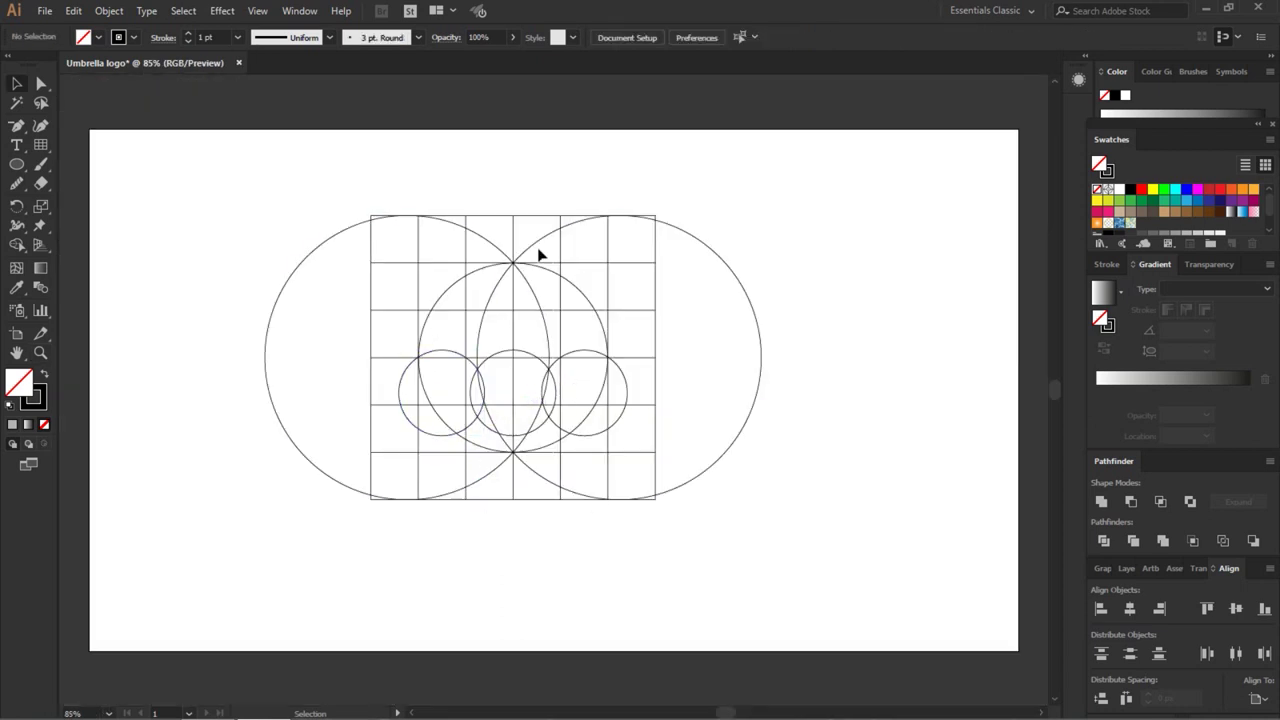
# Draw a vertical Pen line from the top intersection down to the bottom point.
pyautogui.press('p')
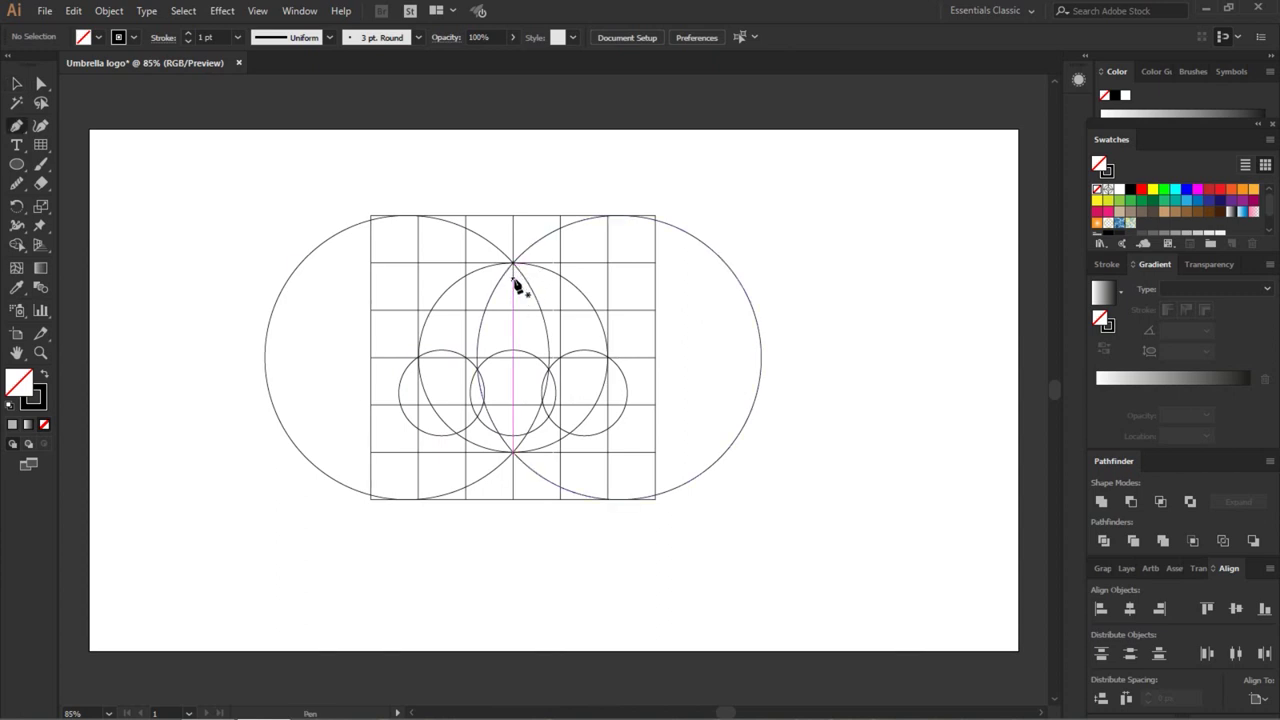
pyautogui.click(513, 279)
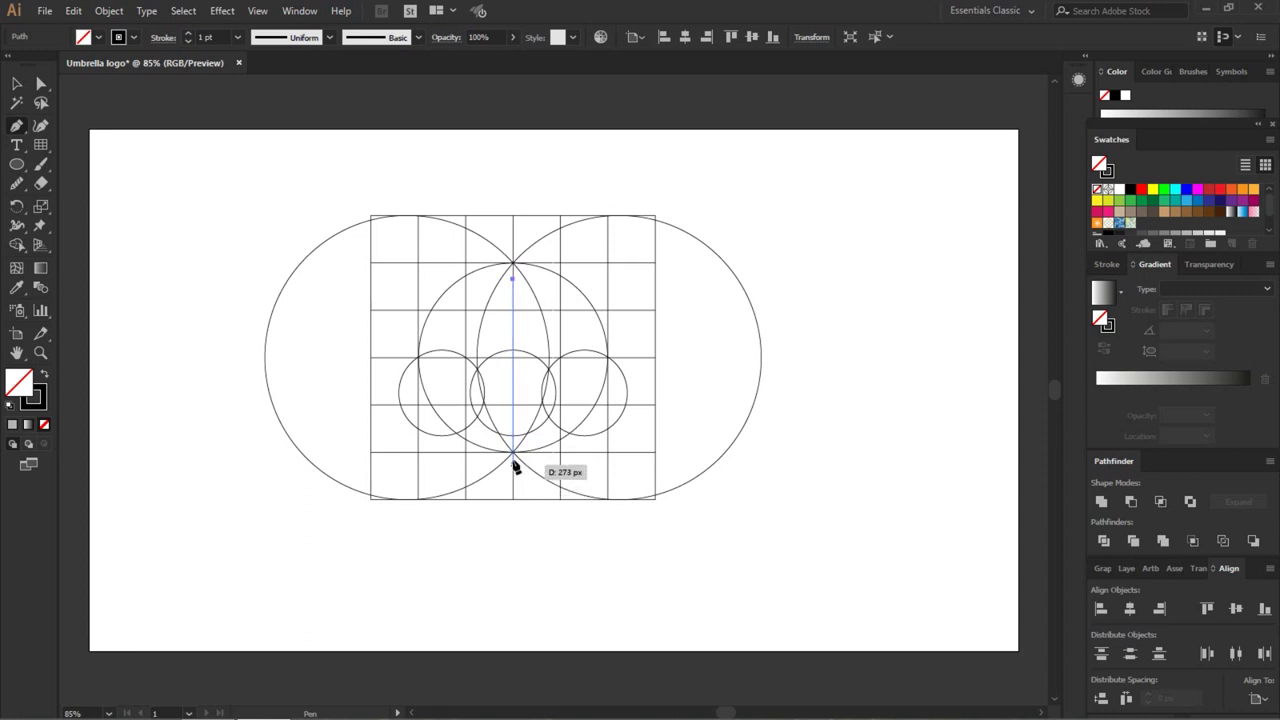
pyautogui.moveTo(513, 456); pyautogui.dragTo(528, 420)
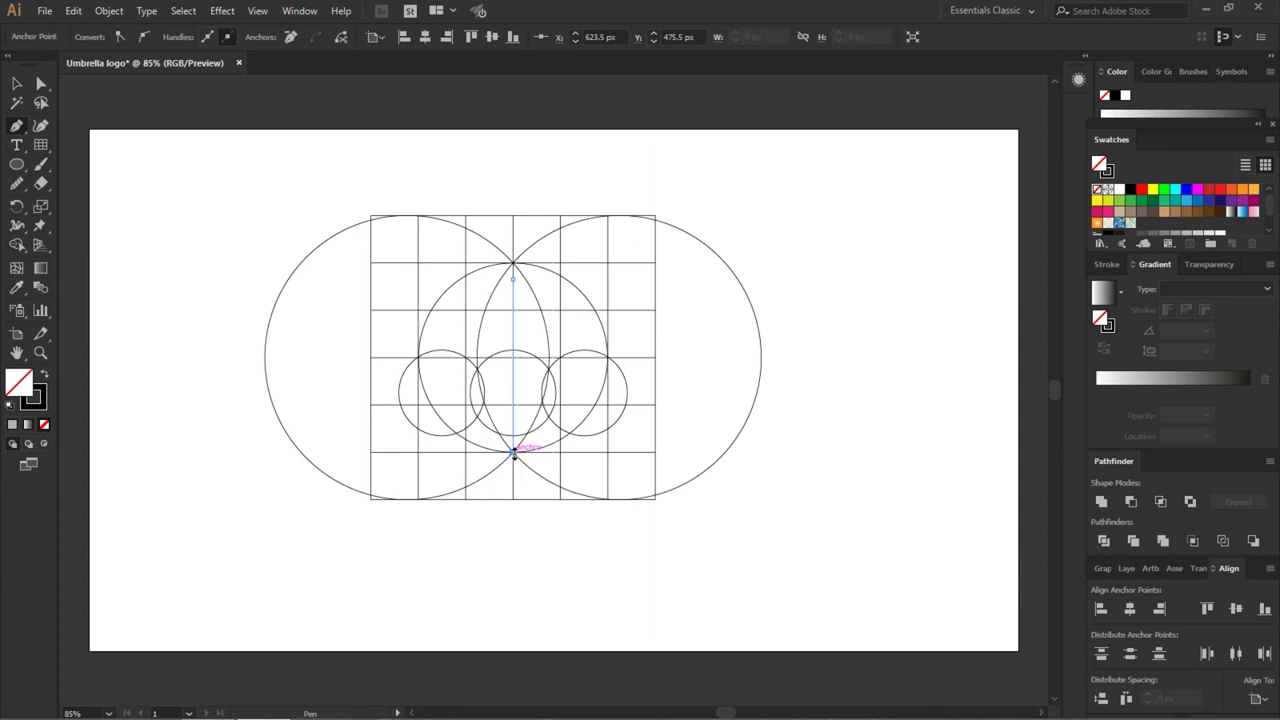
# Give the centre circle and new line a grey 9B9B9B stroke.
pyautogui.click(521, 391)
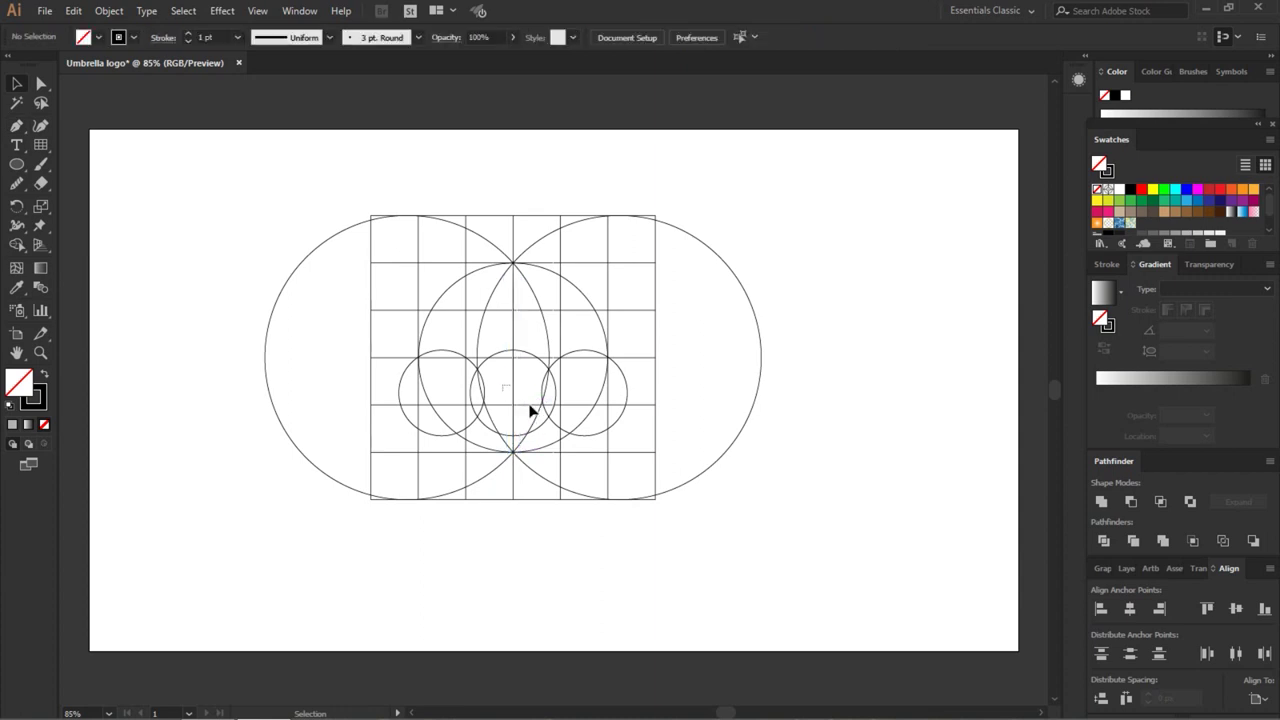
pyautogui.click(531, 408)
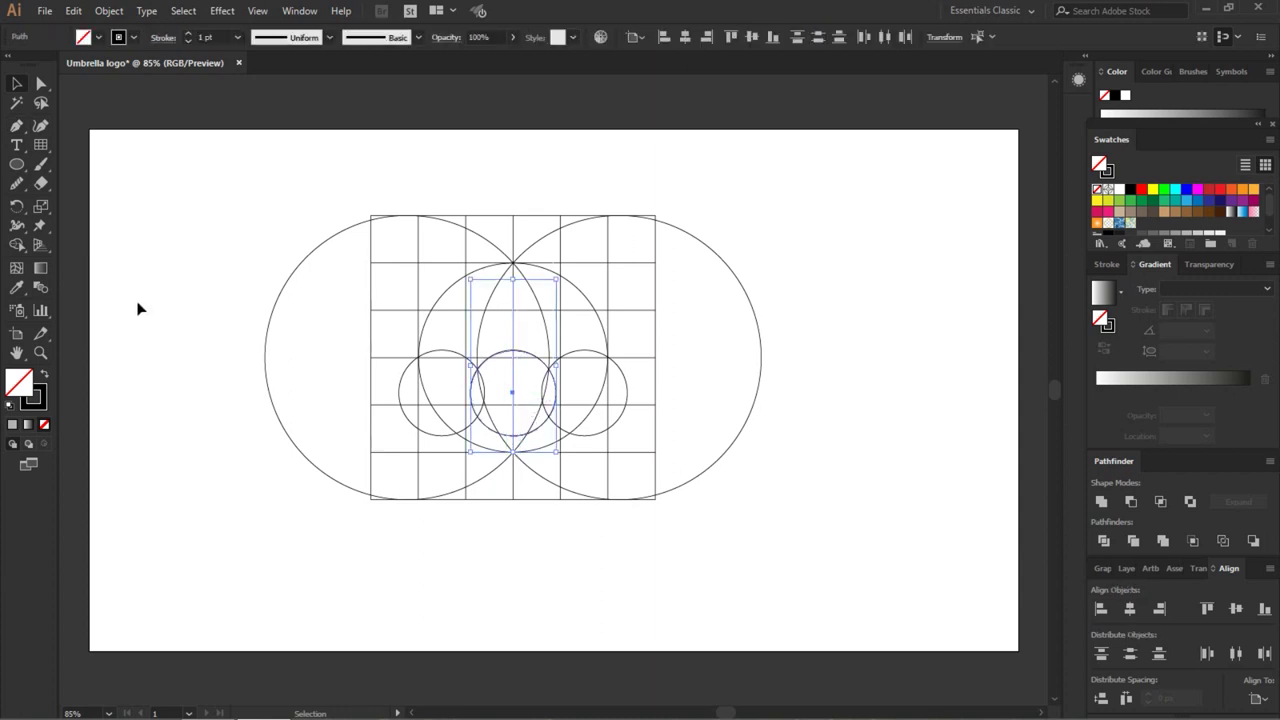
pyautogui.click(38, 398)
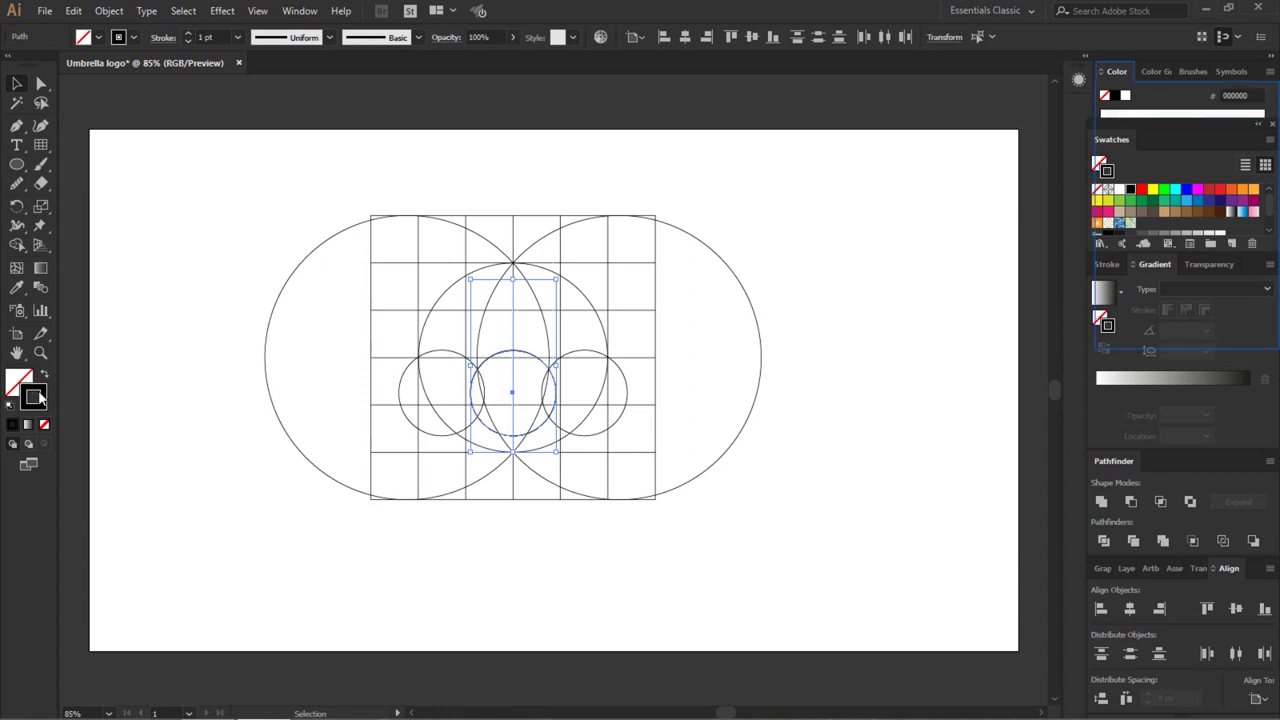
pyautogui.doubleClick(34, 397)
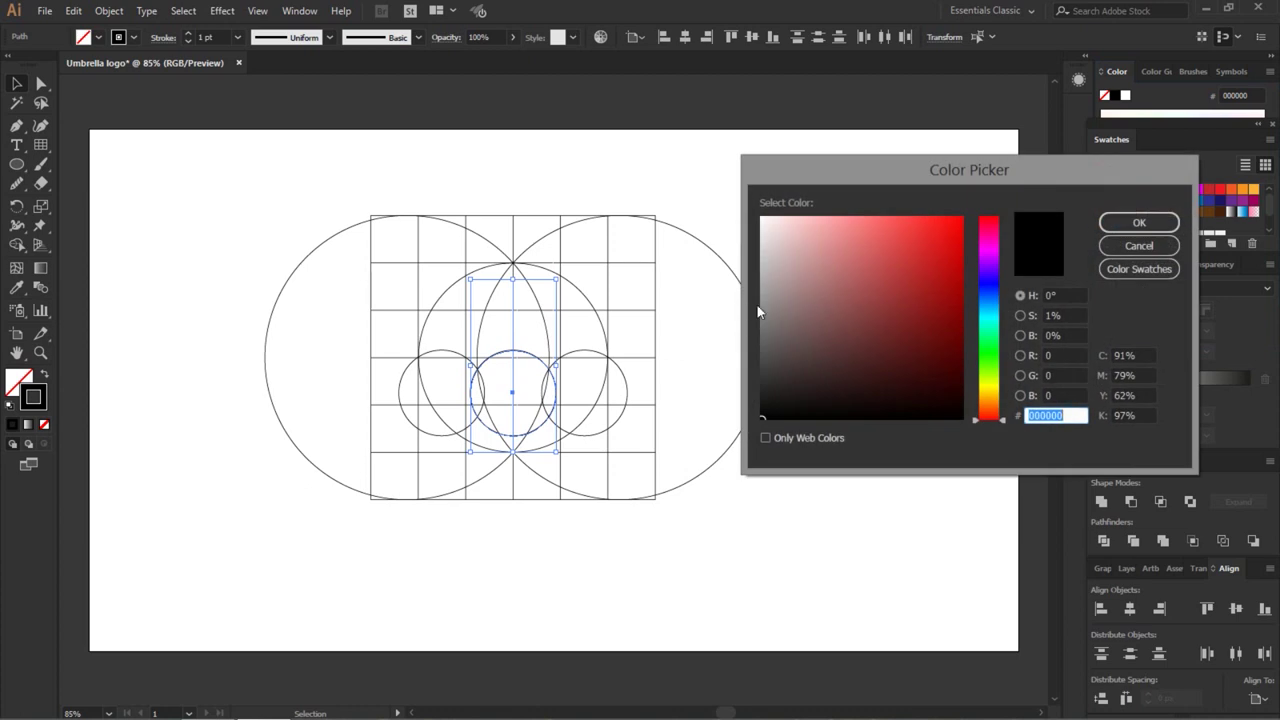
pyautogui.click(760, 295)
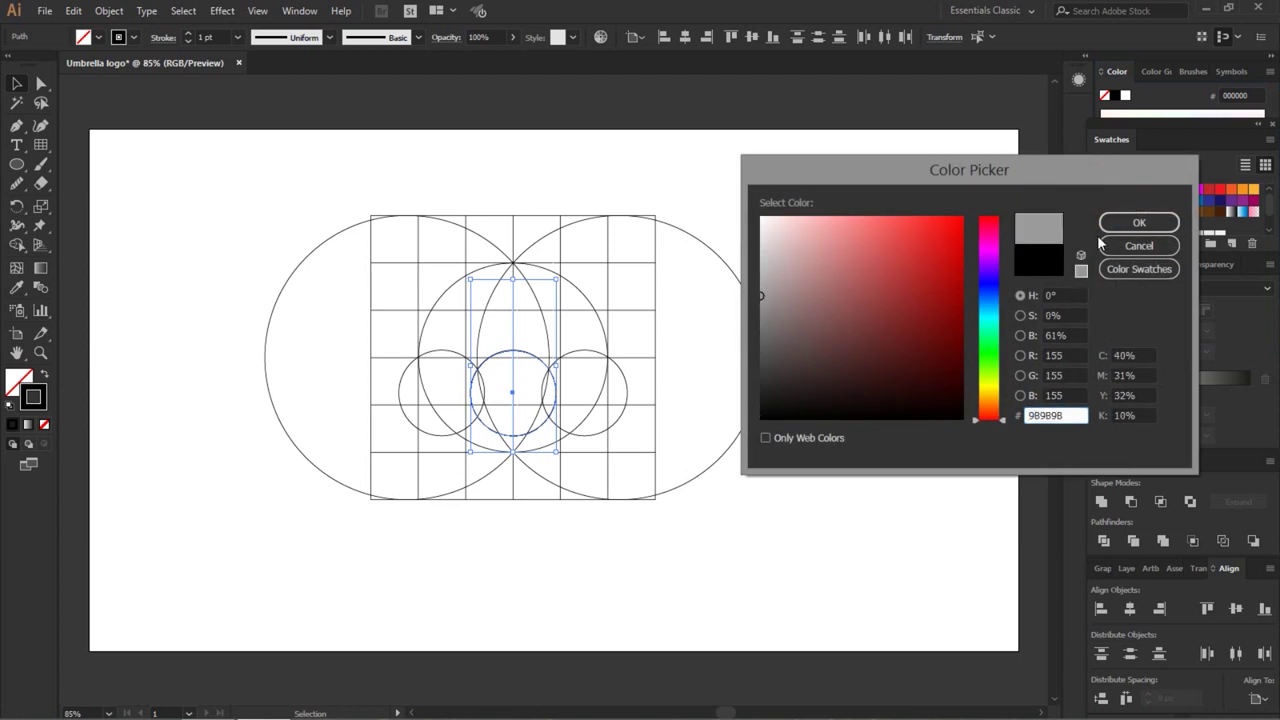
pyautogui.click(1138, 222)
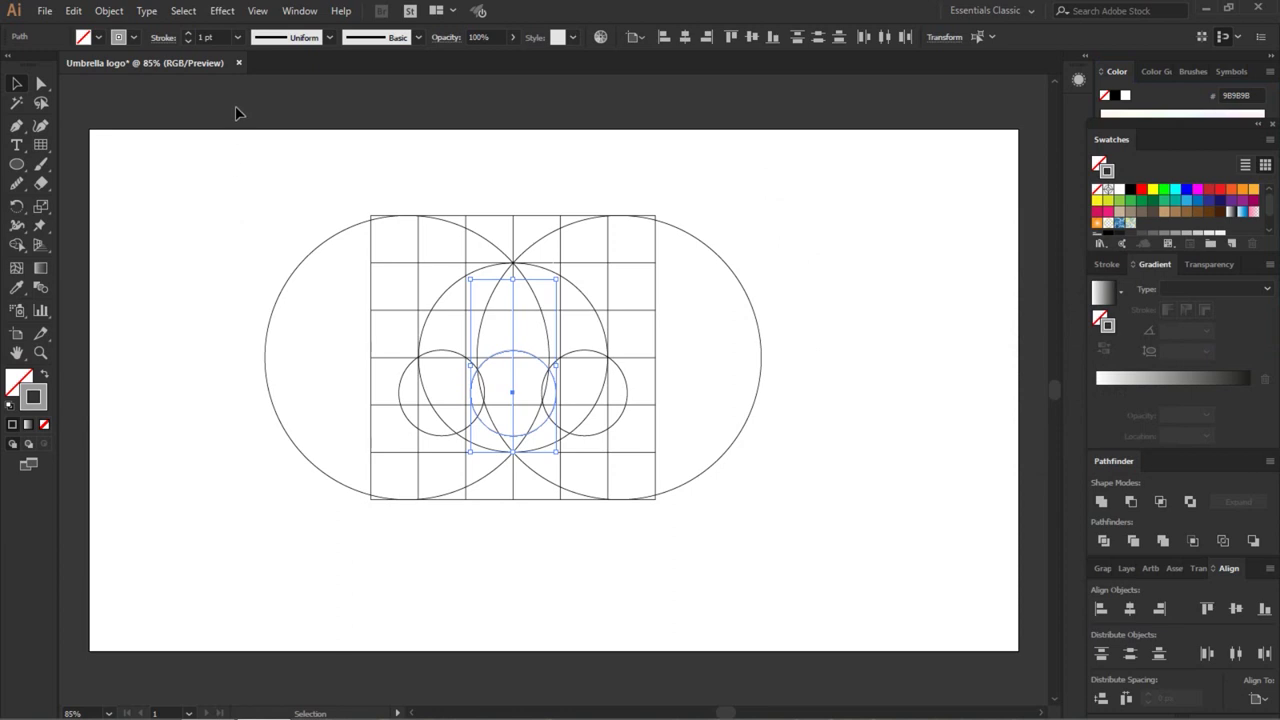
# Set only the vertical line's stroke weight to 8 pt.
pyautogui.click(236, 38)
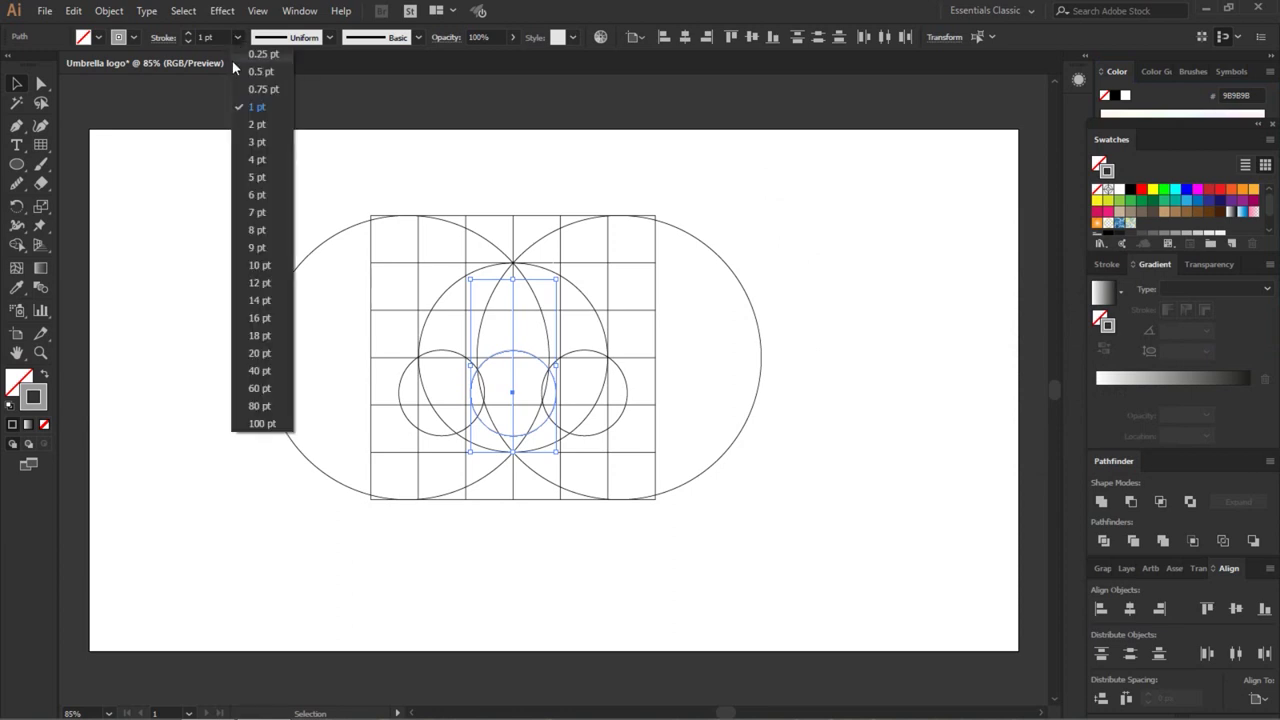
pyautogui.click(257, 232)
pyautogui.click(255, 237)
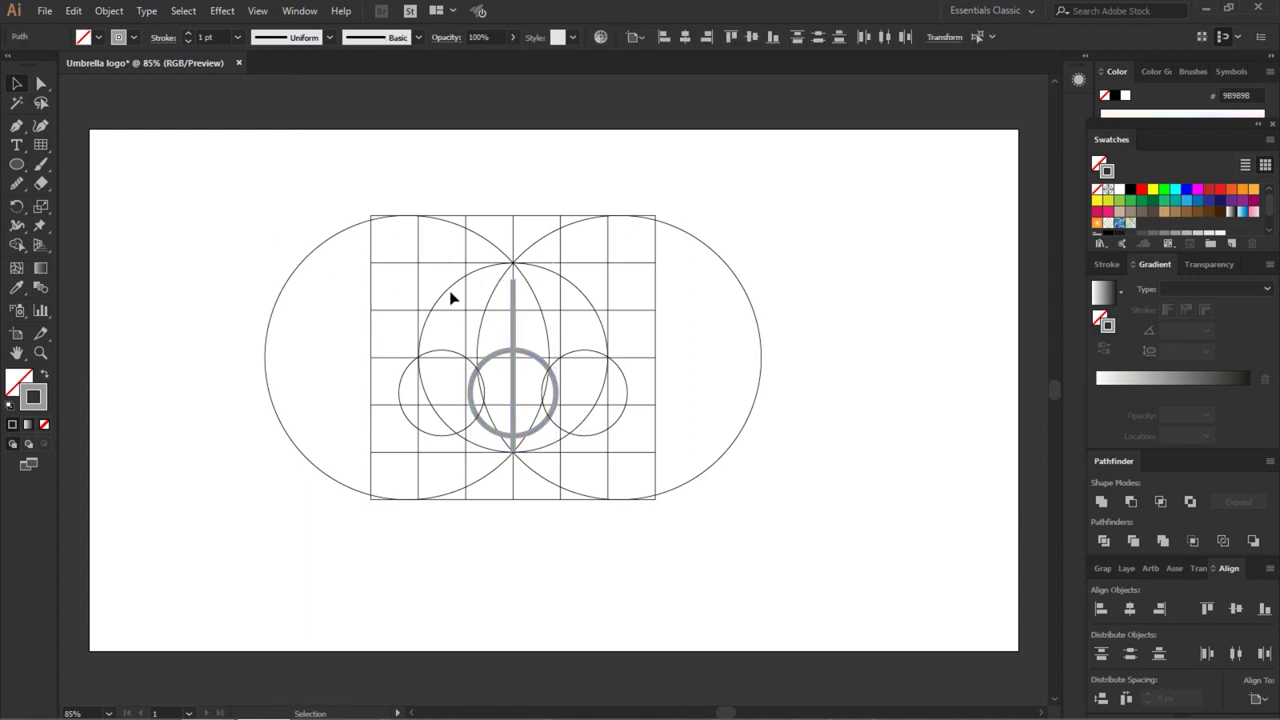
pyautogui.hotkey('ctrl', 'z')
pyautogui.hotkey('ctrl', 'z')
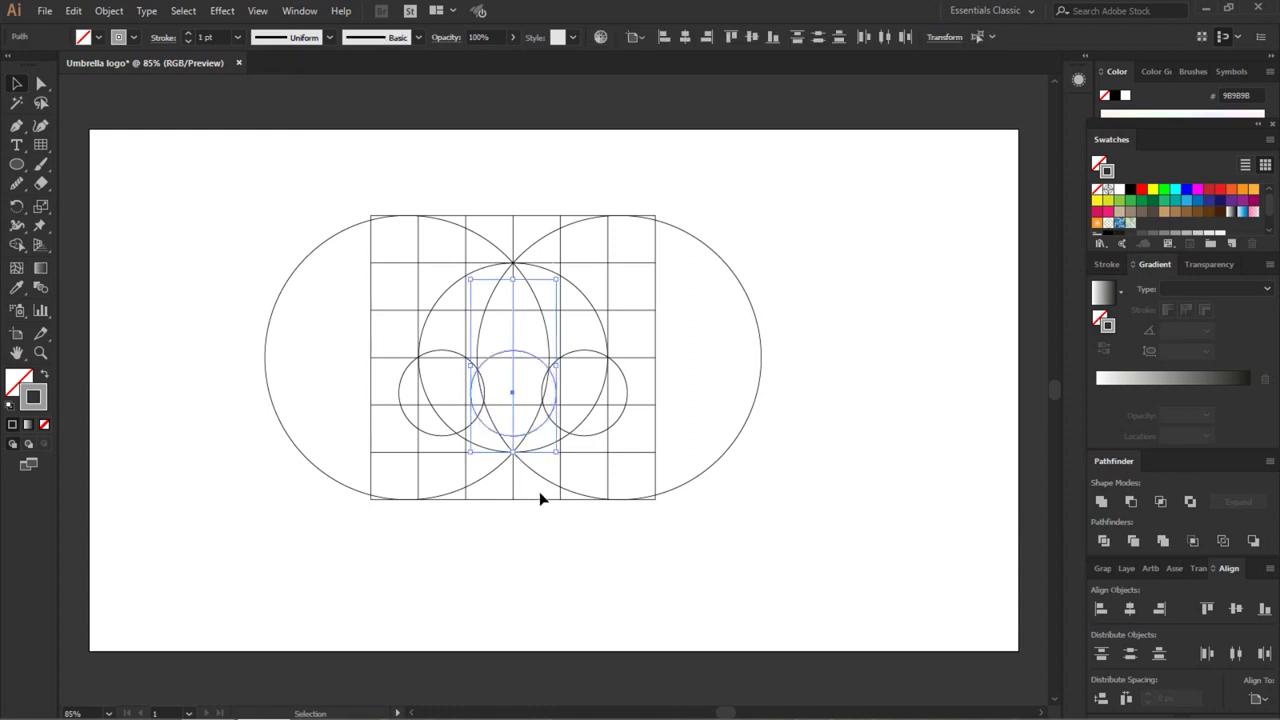
pyautogui.click(540, 498)
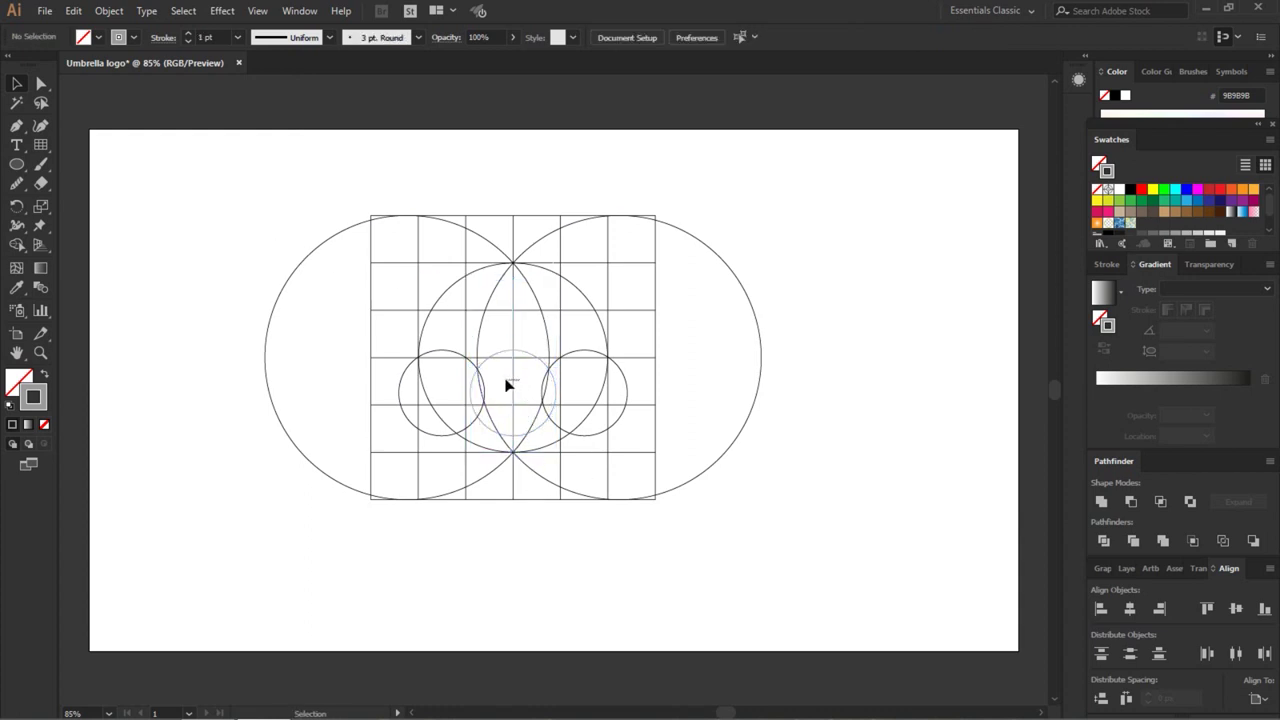
pyautogui.click(507, 384)
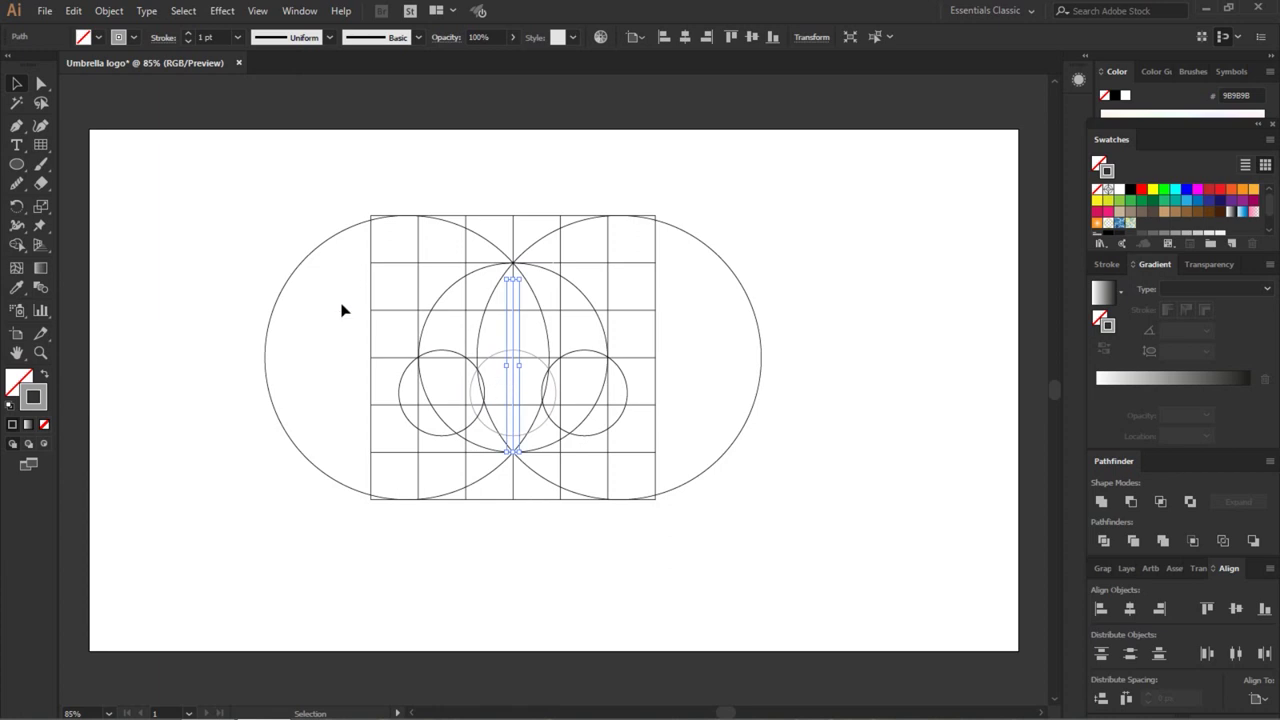
pyautogui.click(237, 38)
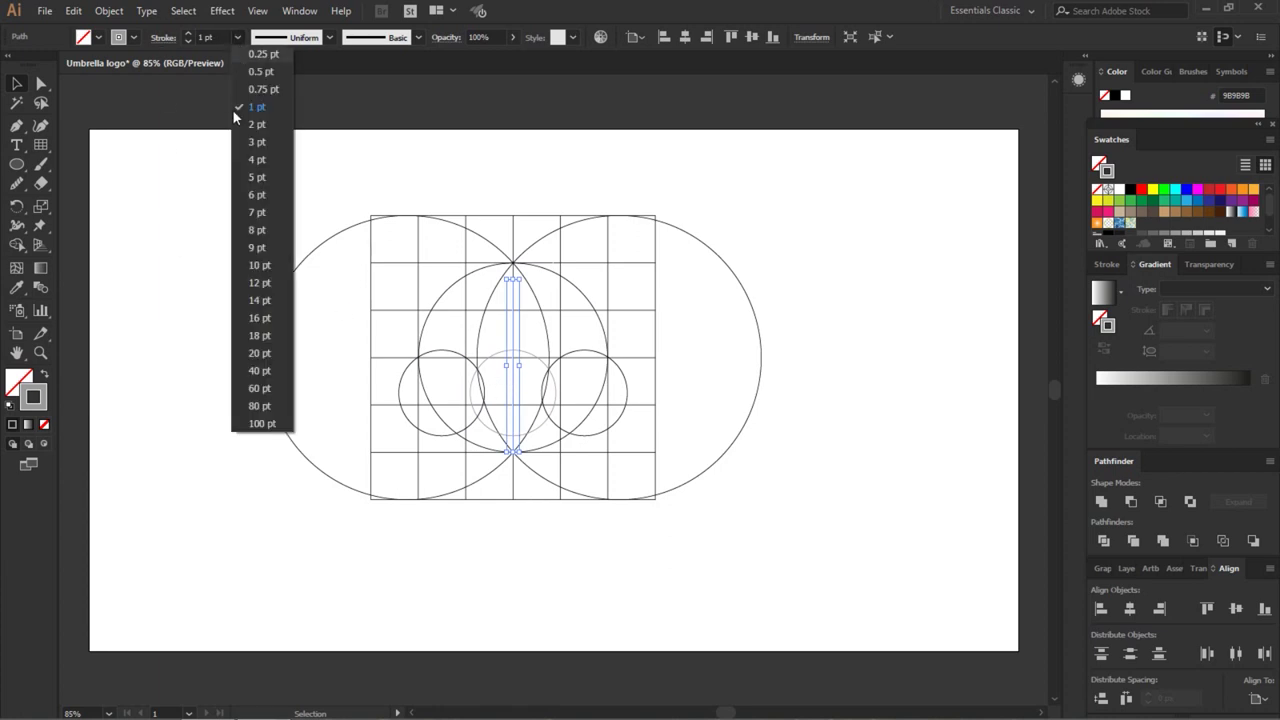
pyautogui.click(258, 232)
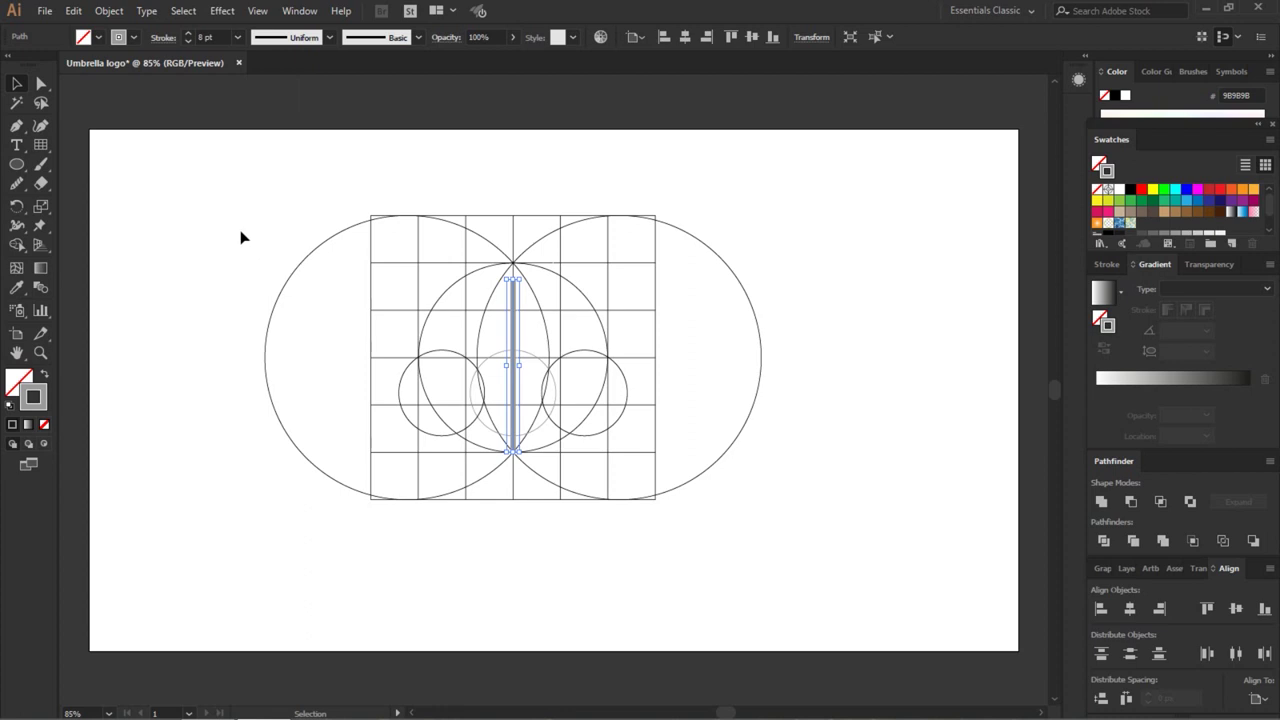
pyautogui.click(242, 237)
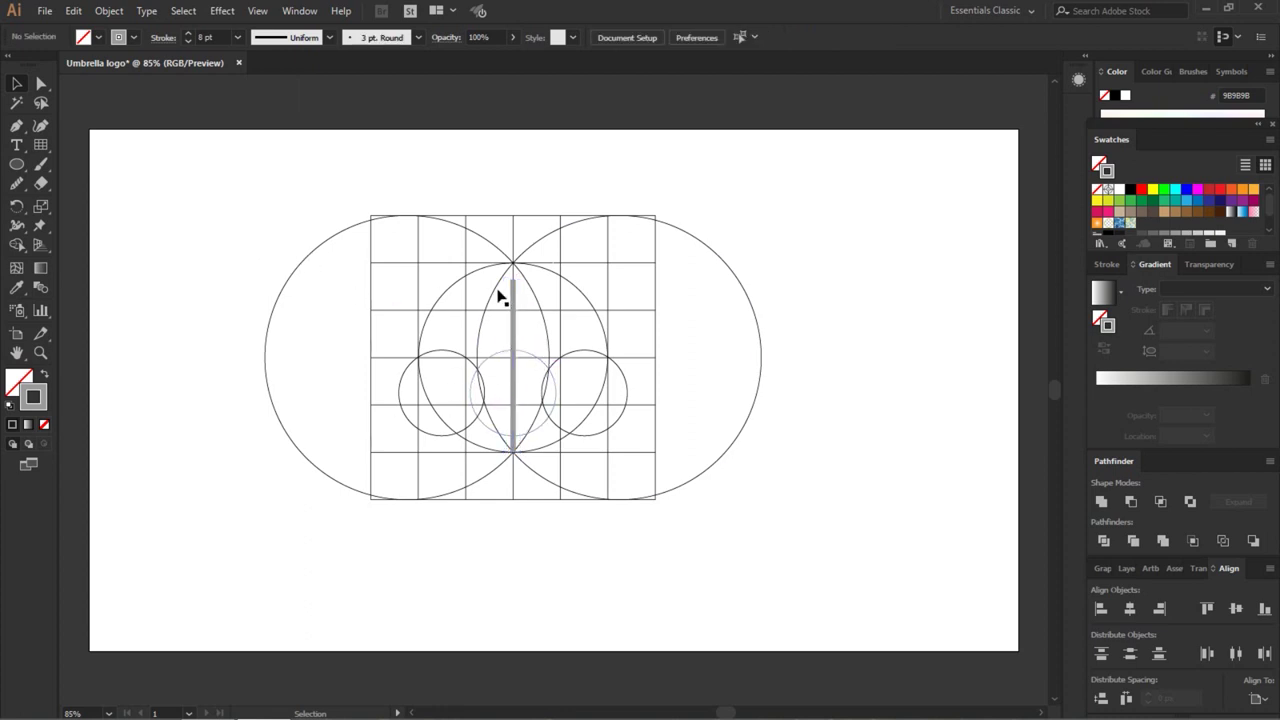
pyautogui.click(514, 319)
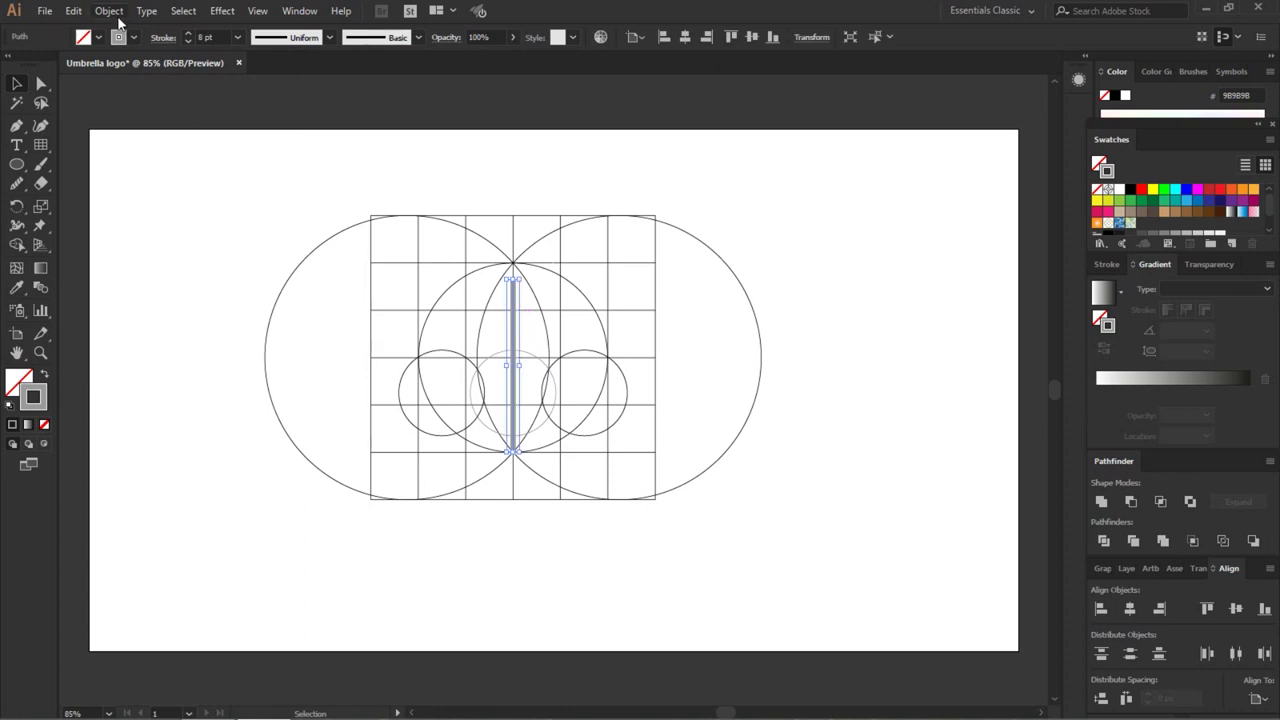
# Expand the 8 pt grey line into a filled bar shape and set the default fill to None.
pyautogui.click(115, 12)
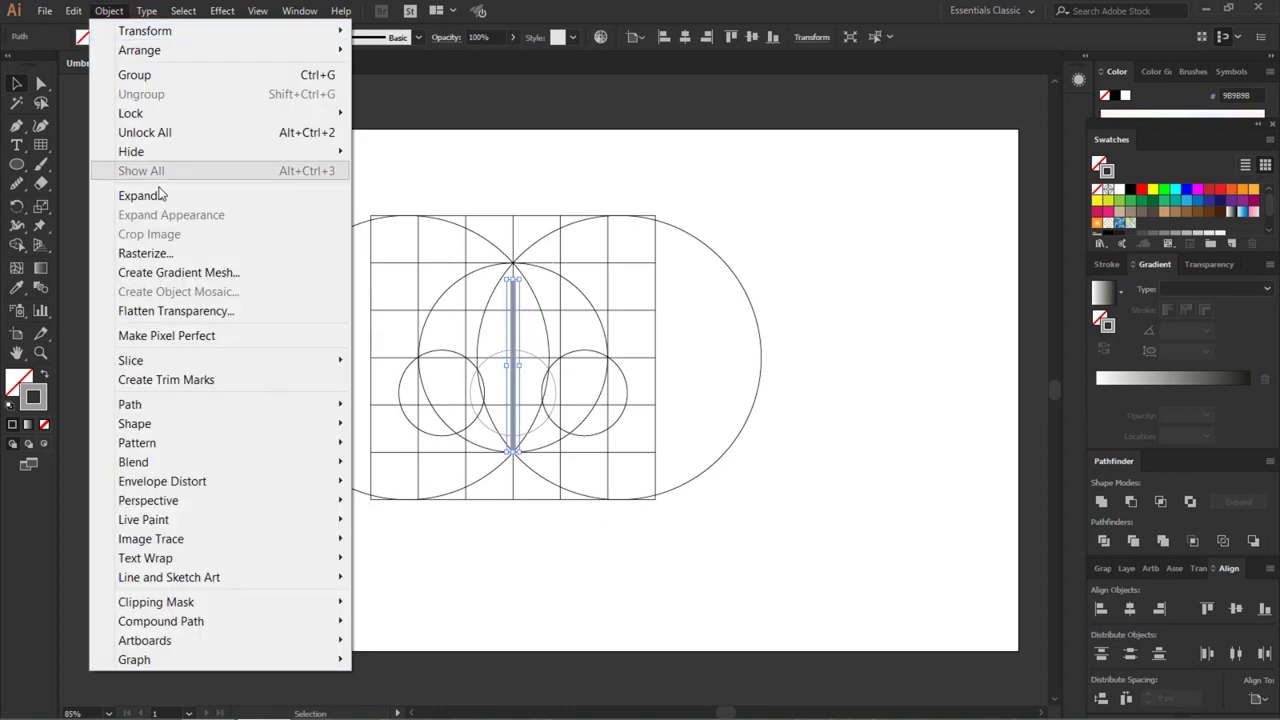
pyautogui.click(160, 195)
pyautogui.click(606, 428)
pyautogui.click(655, 290)
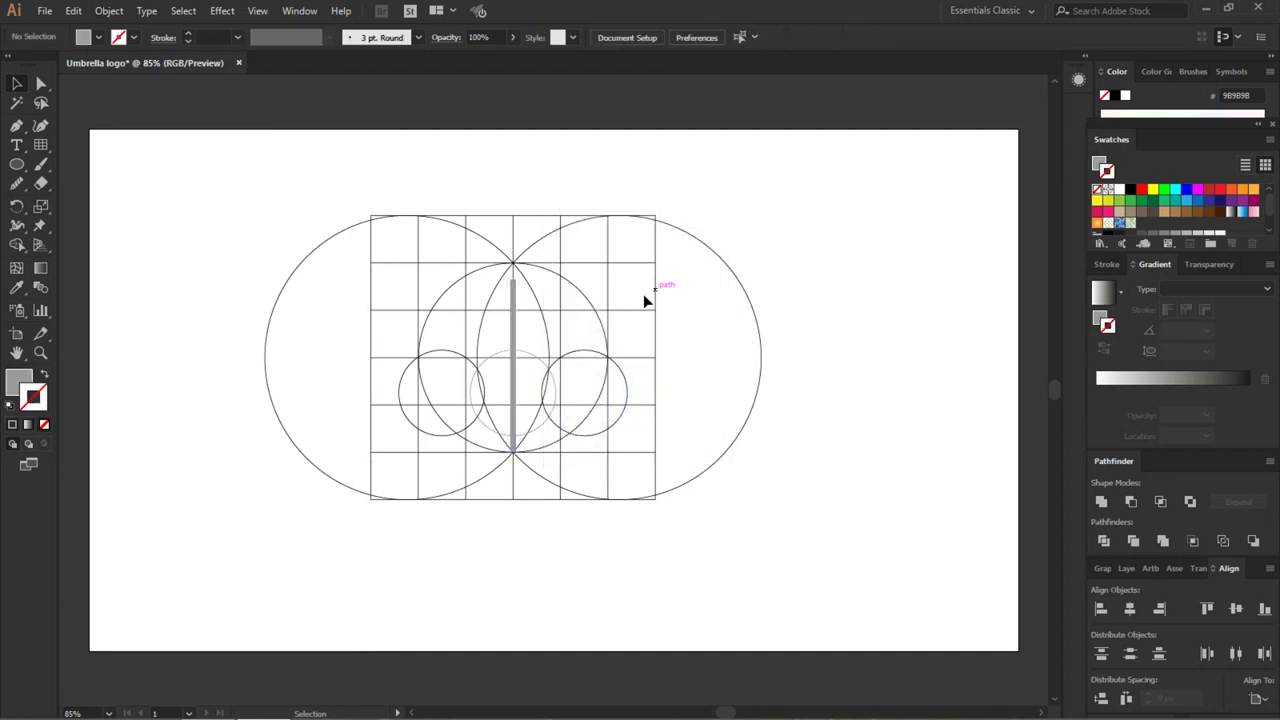
pyautogui.click(511, 330)
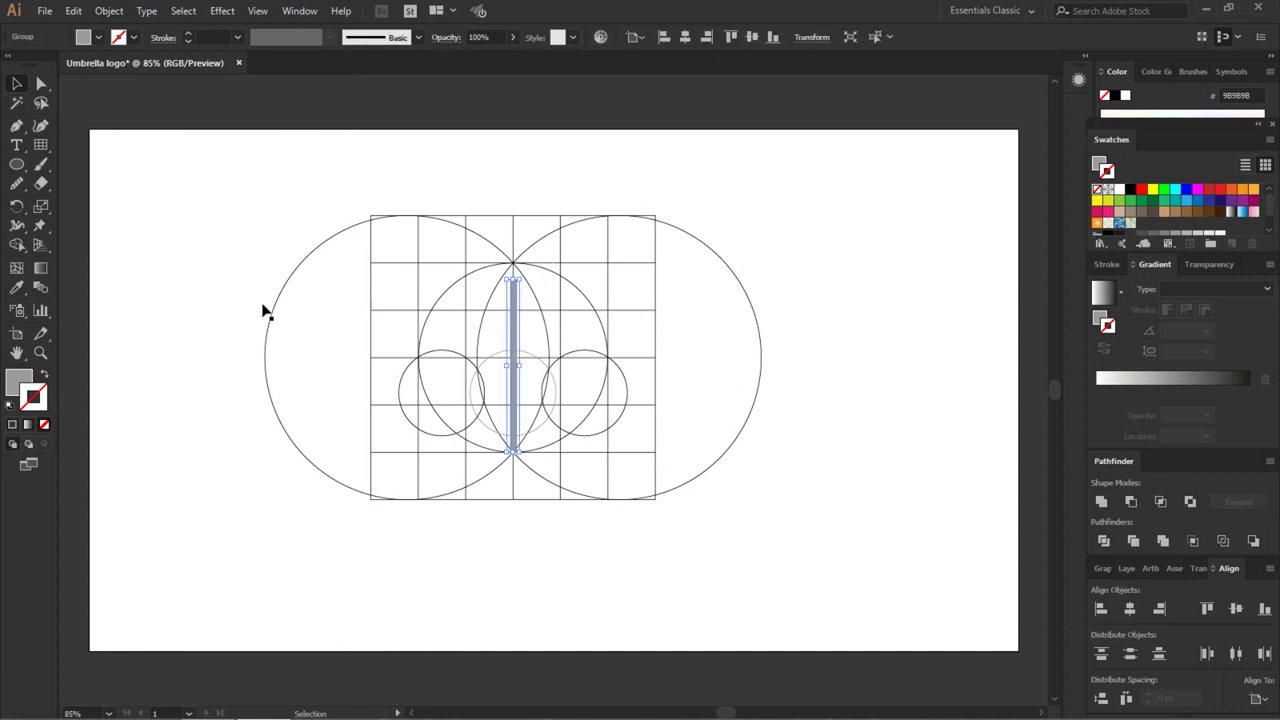
pyautogui.click(15, 382)
pyautogui.click(157, 304)
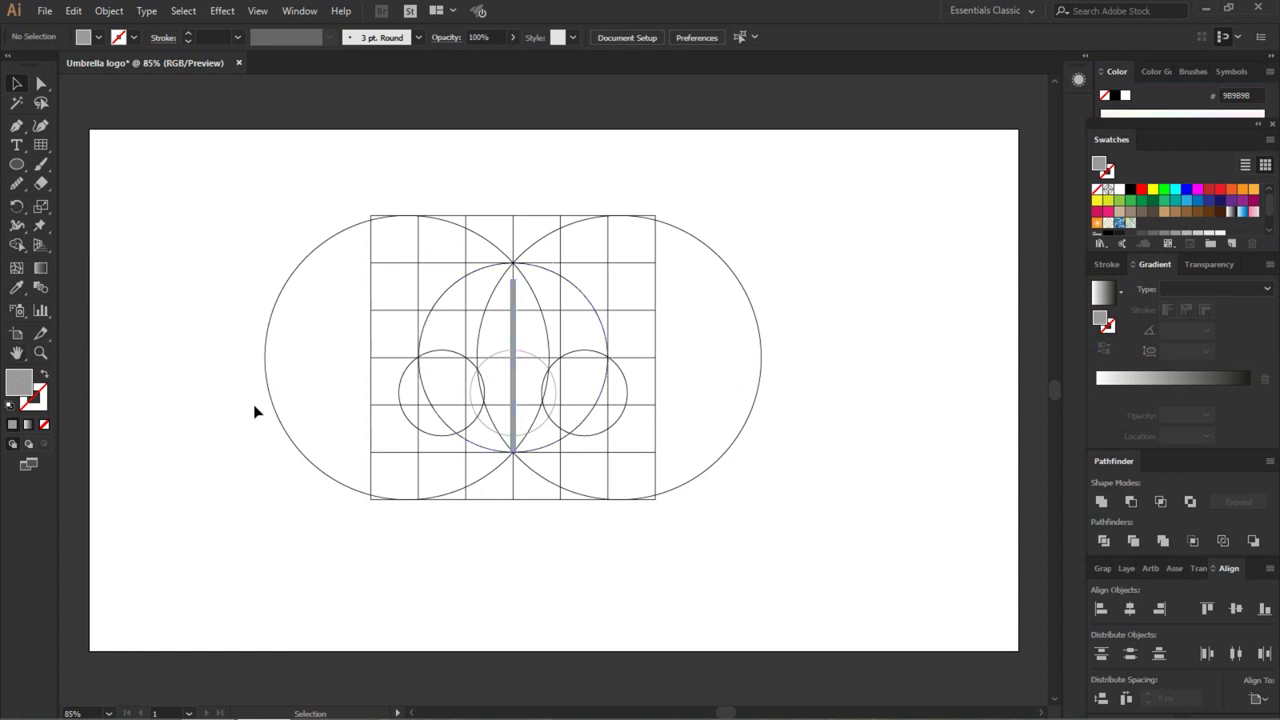
pyautogui.click(44, 426)
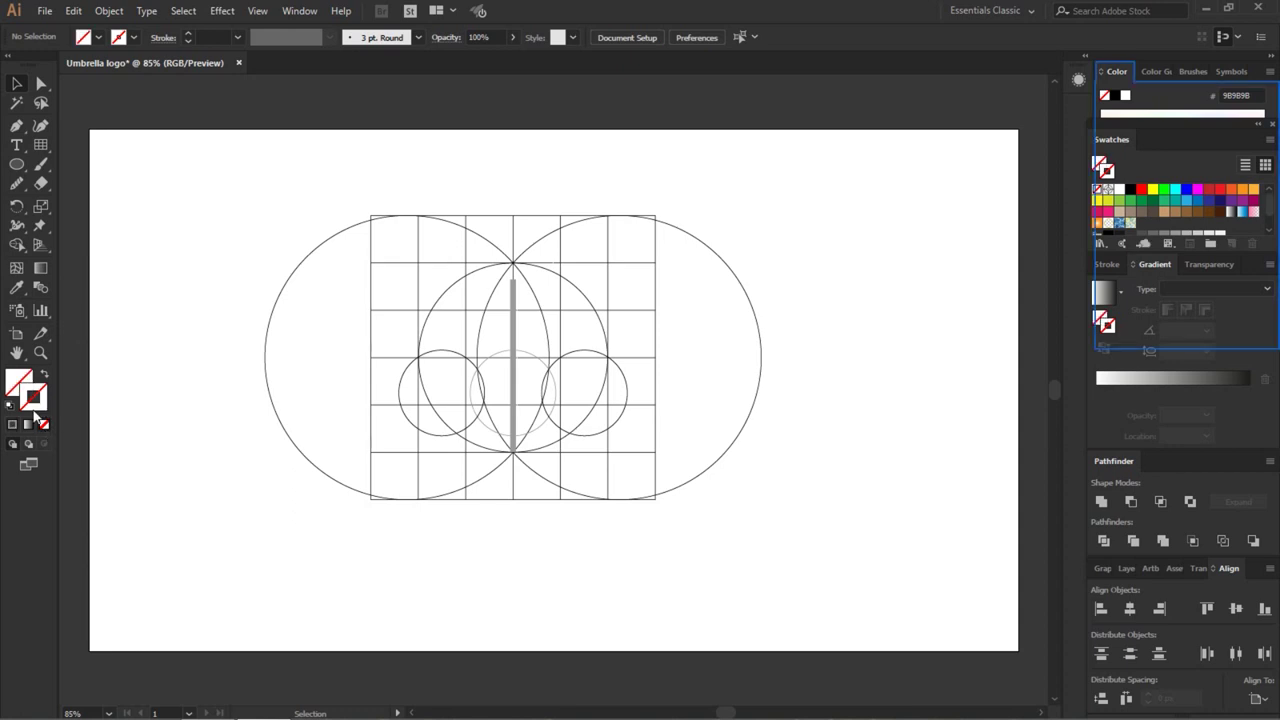
# Remove the shaft rectangle's fill and give it a 1 pt grey outline.
pyautogui.click(13, 425)
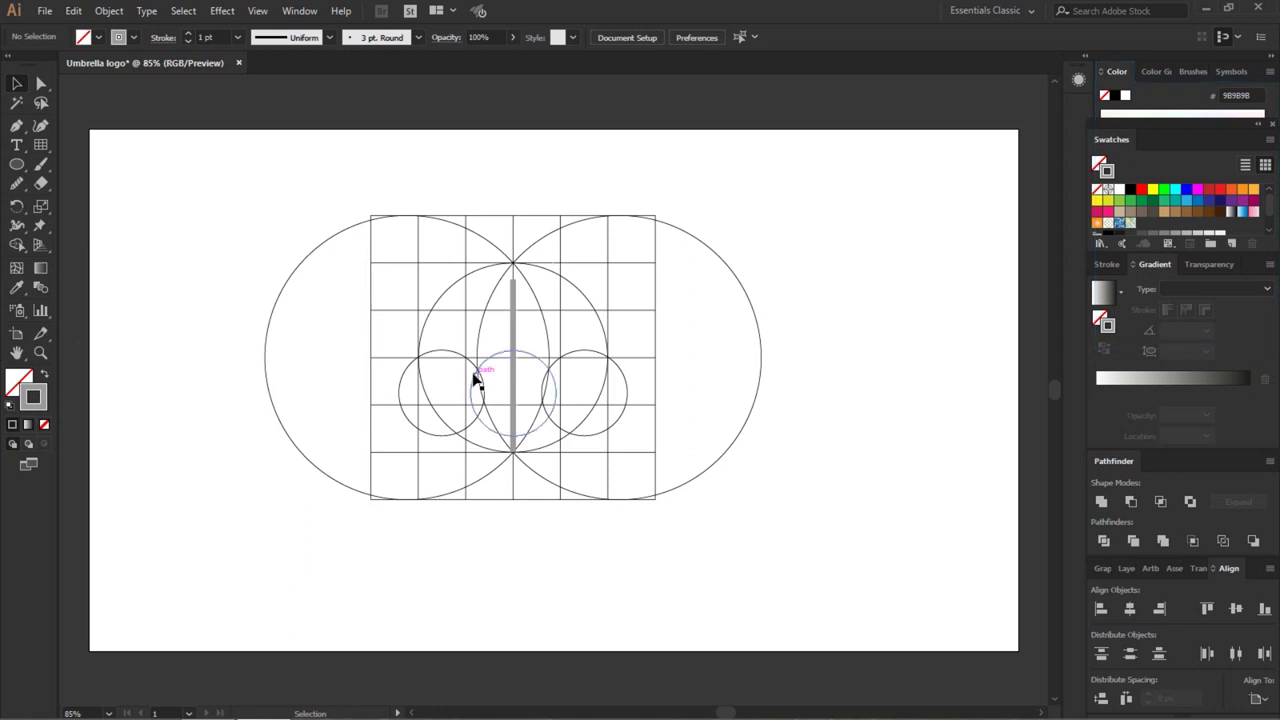
pyautogui.click(524, 336)
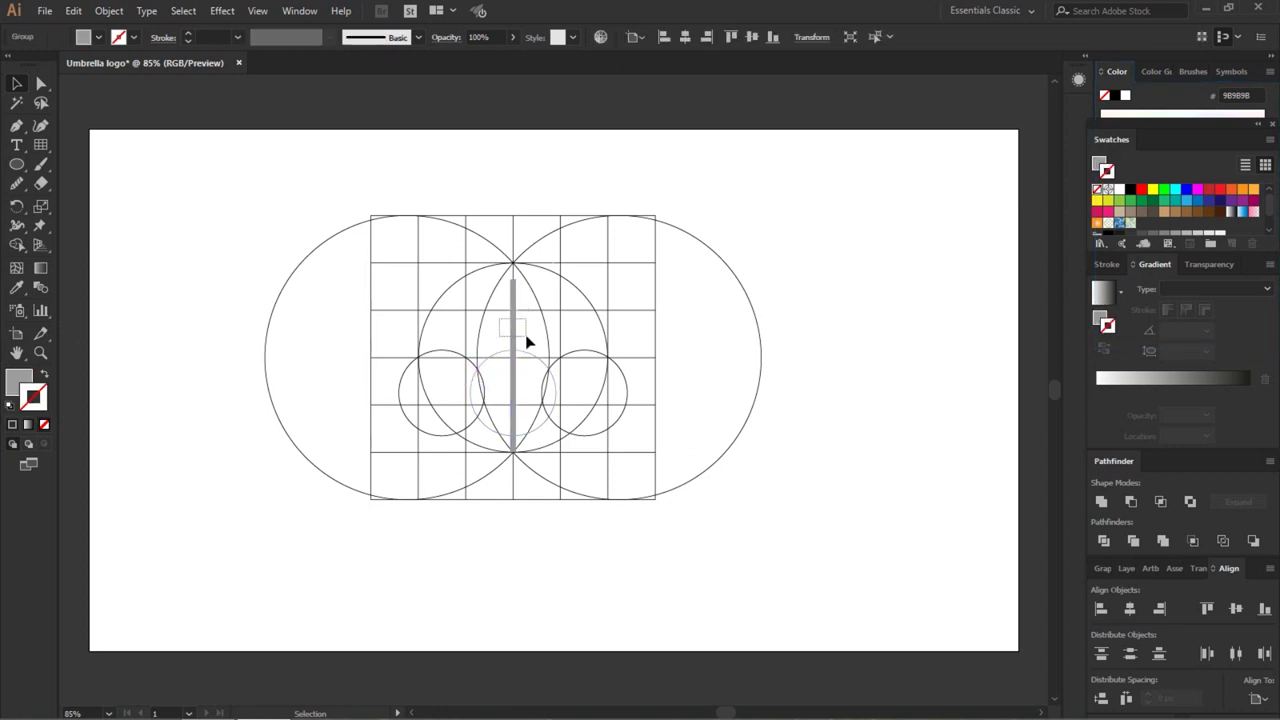
pyautogui.click(16, 388)
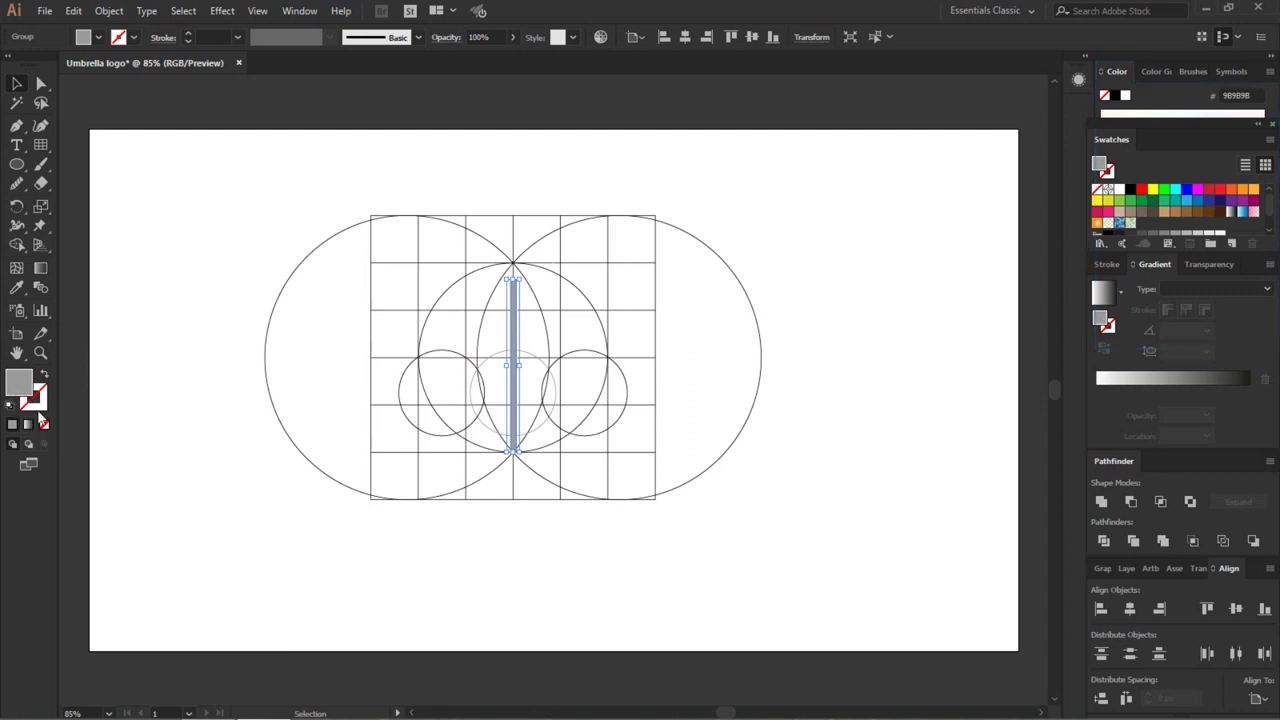
pyautogui.click(33, 399)
pyautogui.press('x')
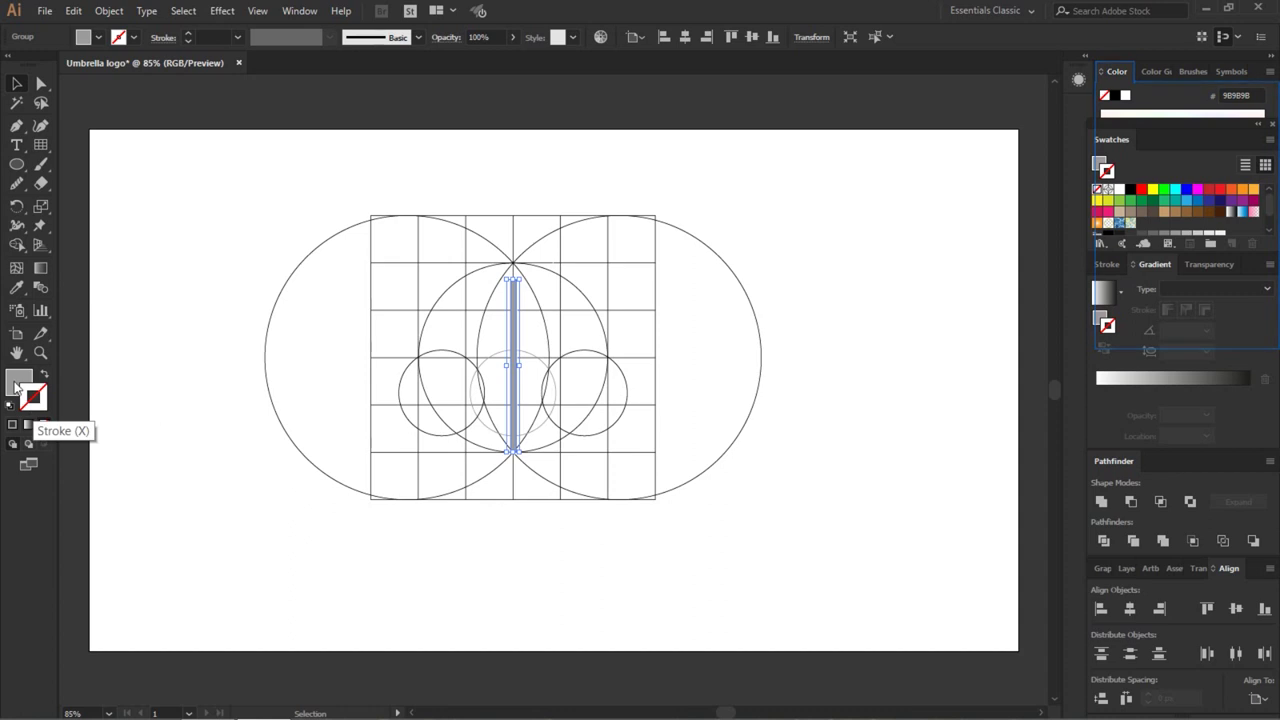
pyautogui.click(47, 428)
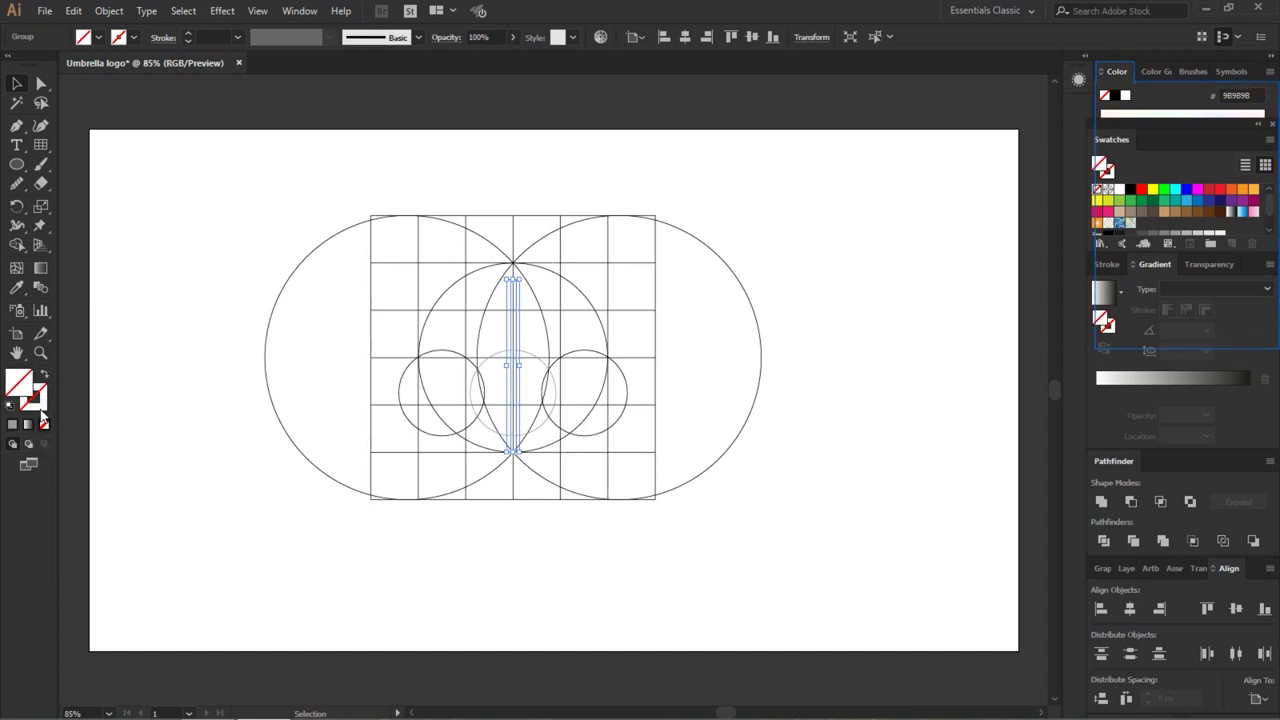
pyautogui.click(34, 401)
pyautogui.click(13, 426)
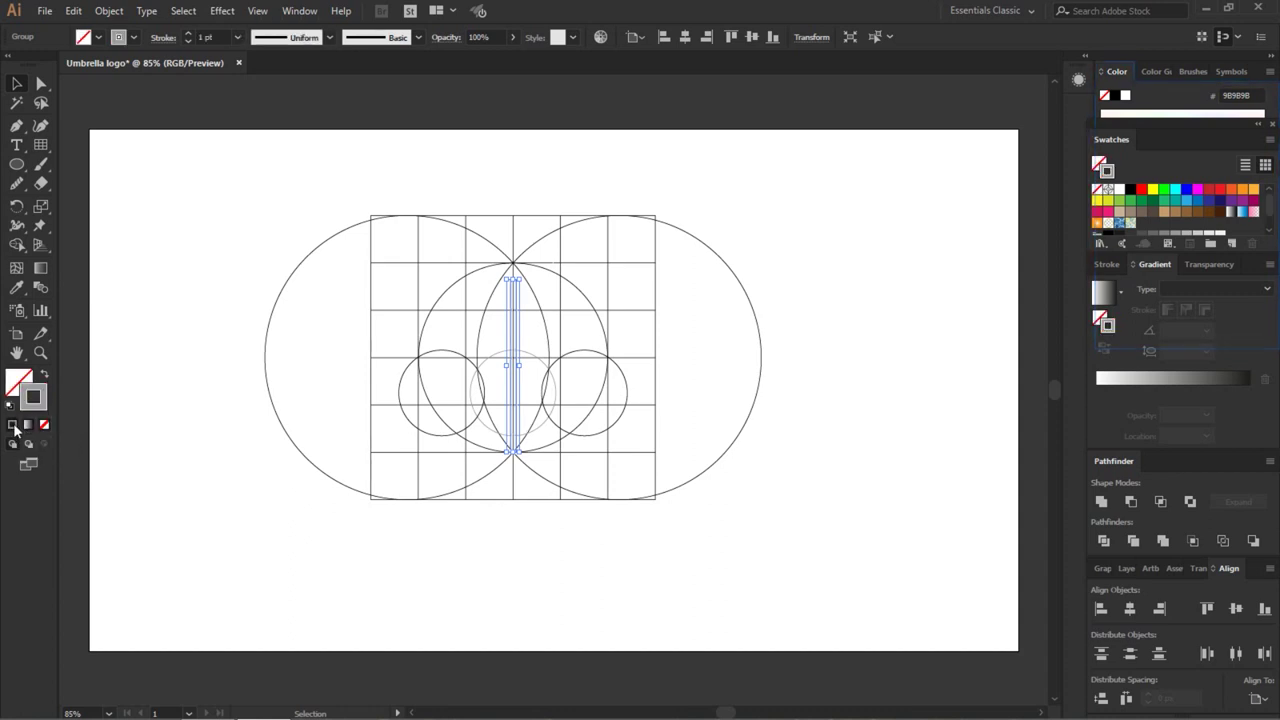
pyautogui.click(171, 330)
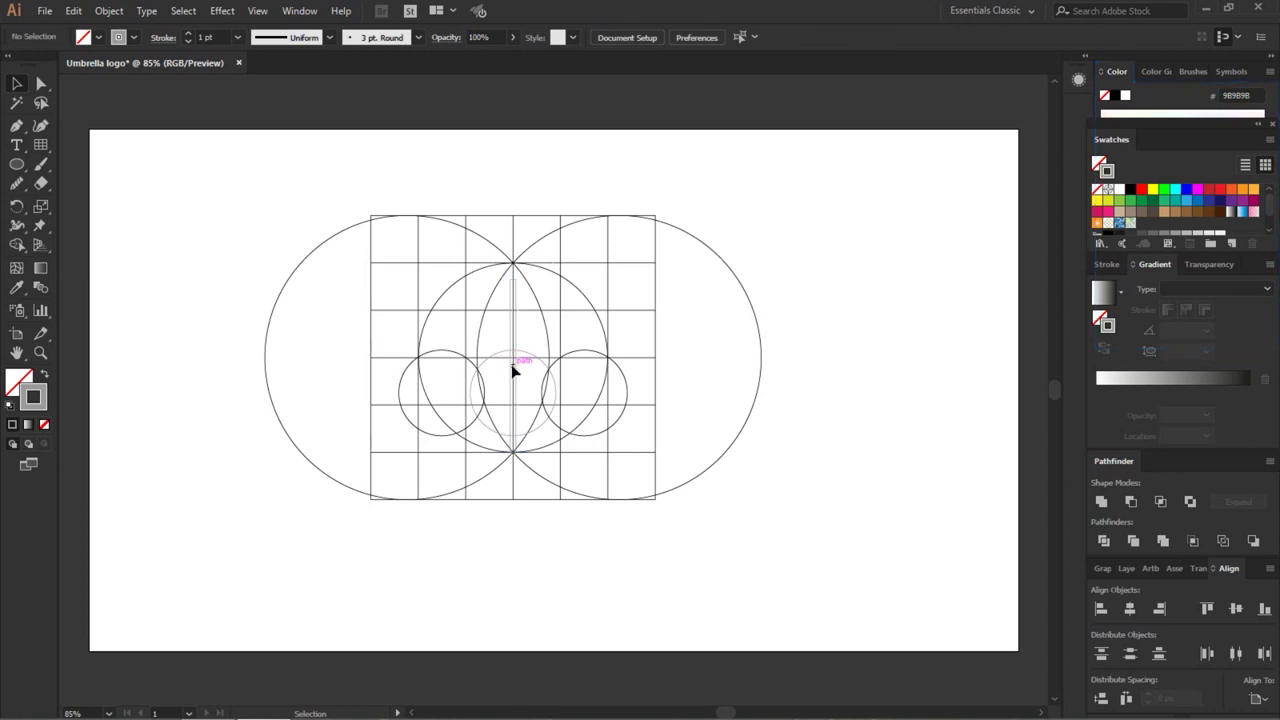
pyautogui.scroll(2, 511, 364)
pyautogui.scroll(1, 511, 364)
# Recolour the shaft rectangle's outline to dark charcoal 424242.
pyautogui.moveTo(486, 268); pyautogui.dragTo(552, 296)
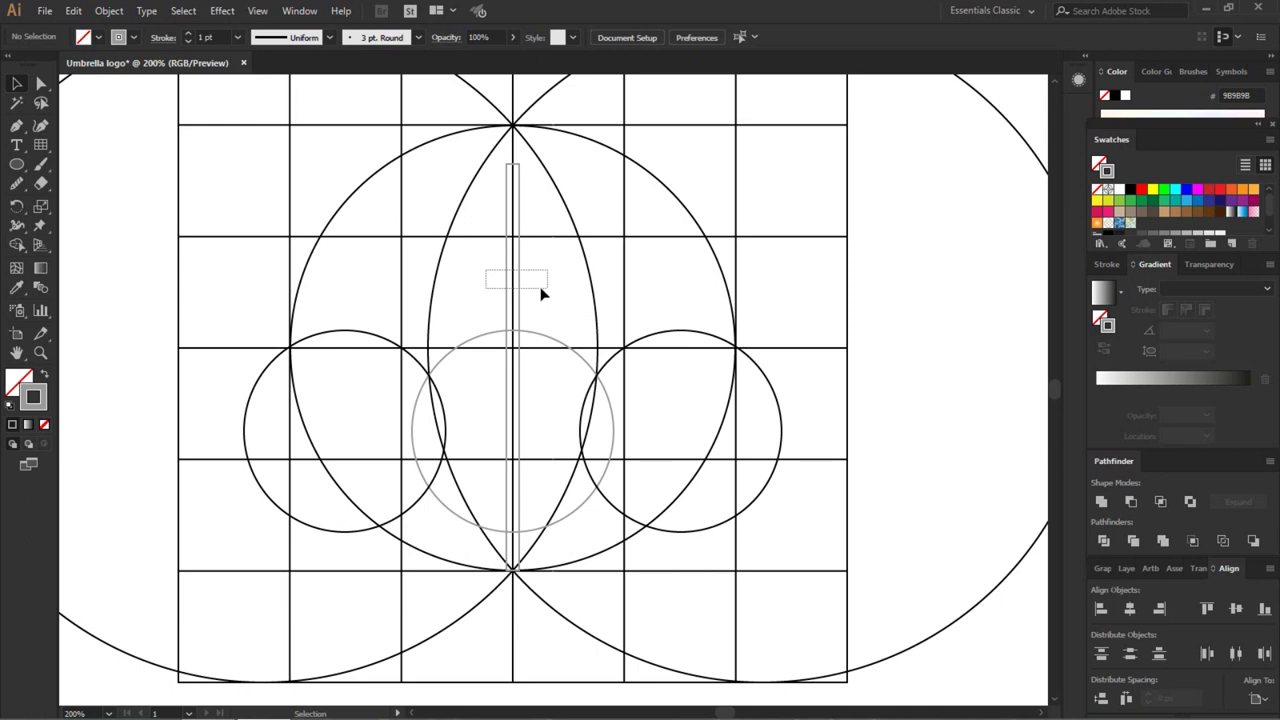
pyautogui.doubleClick(35, 400)
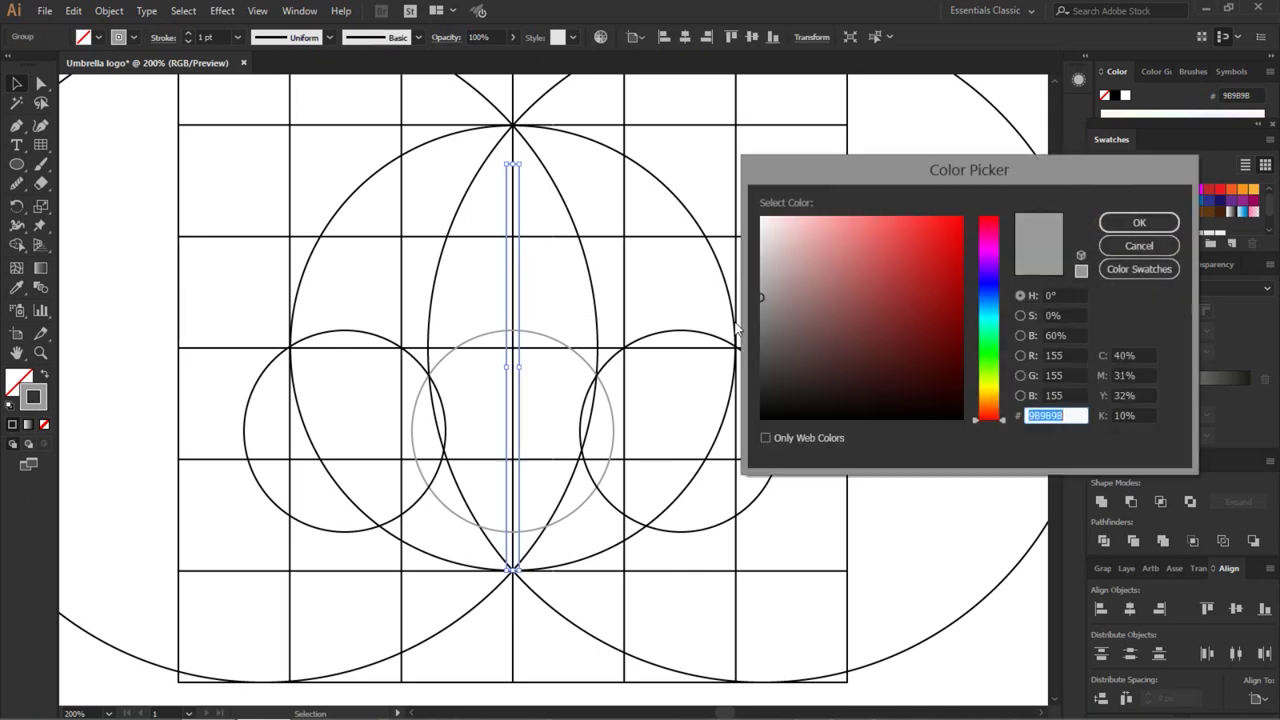
pyautogui.moveTo(770, 335); pyautogui.dragTo(758, 367)
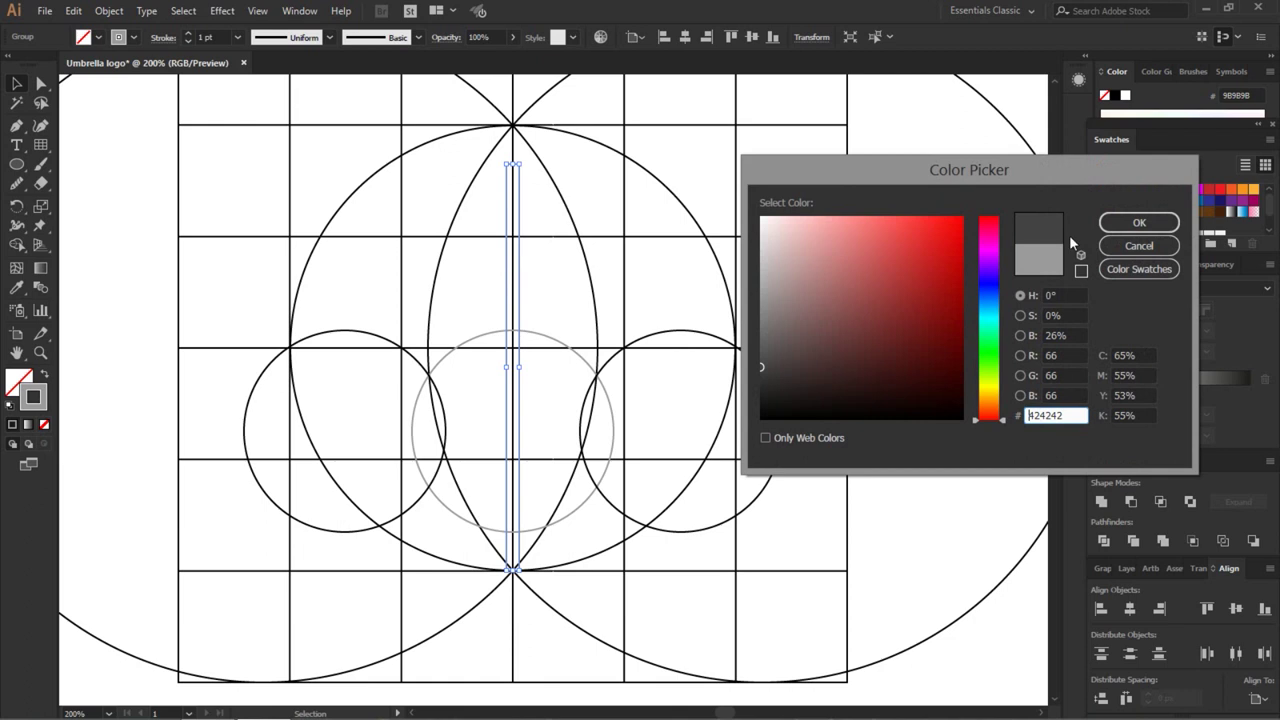
pyautogui.click(1115, 220)
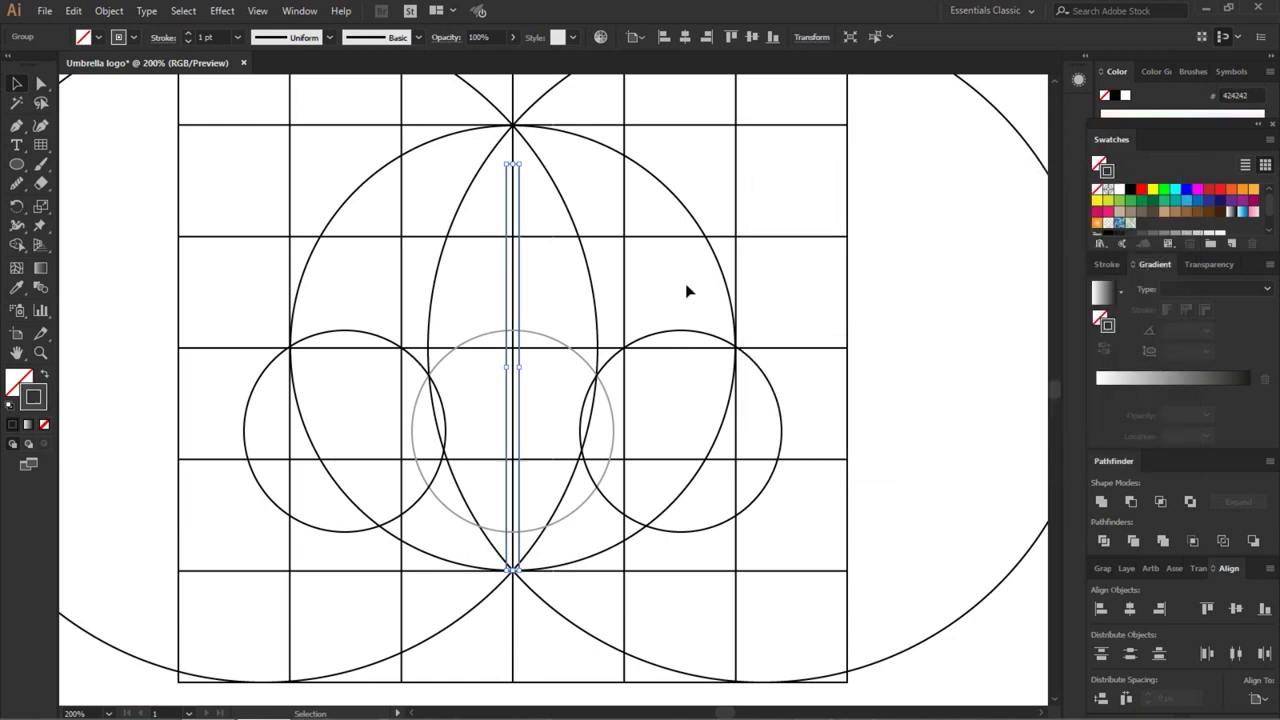
pyautogui.click(634, 282)
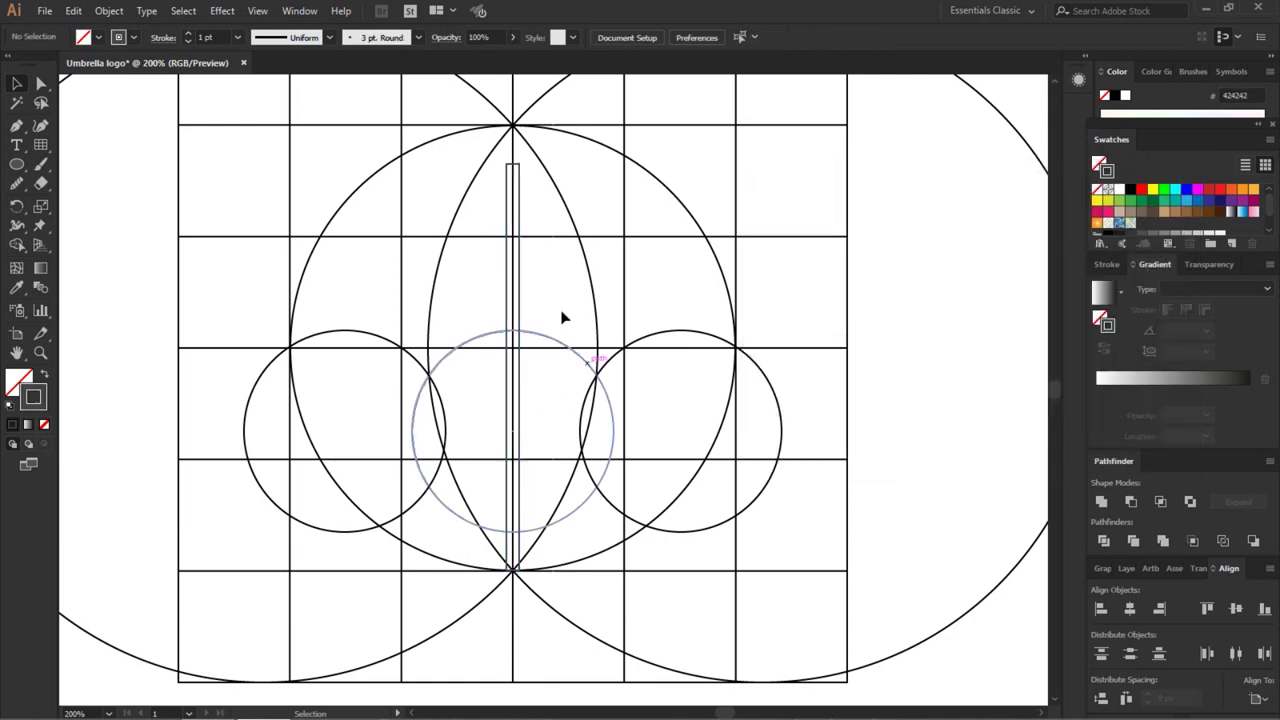
# Eyedropper the black outline from a neighbouring guide circle onto the grey centre circle.
pyautogui.click(495, 334)
pyautogui.press('o')
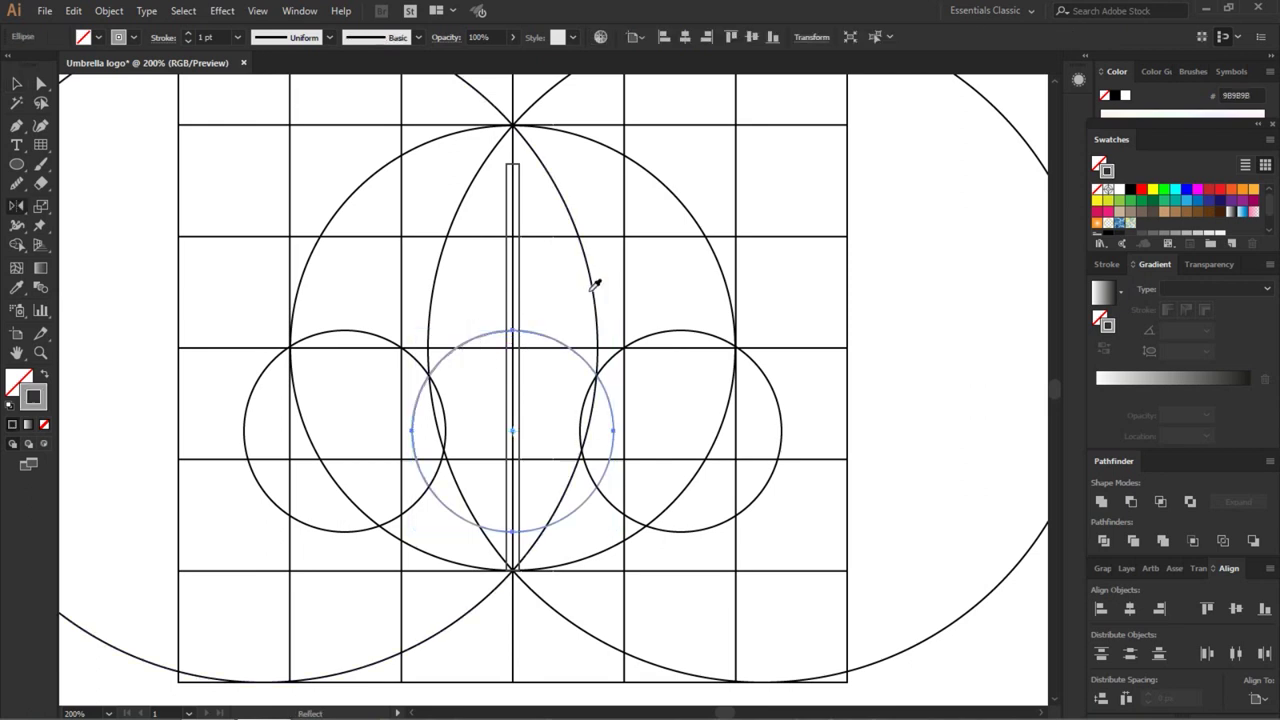
pyautogui.press('i')
pyautogui.click(595, 284)
pyautogui.click(590, 283)
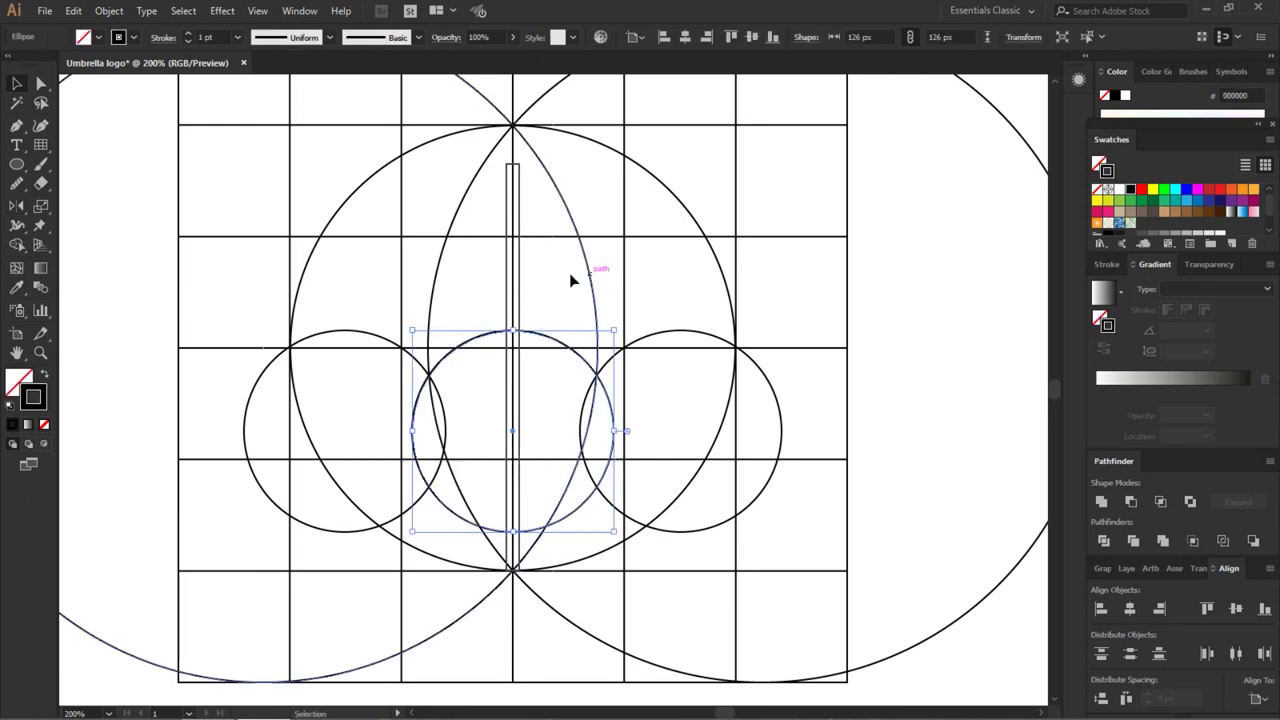
pyautogui.press('v')
pyautogui.click(537, 292)
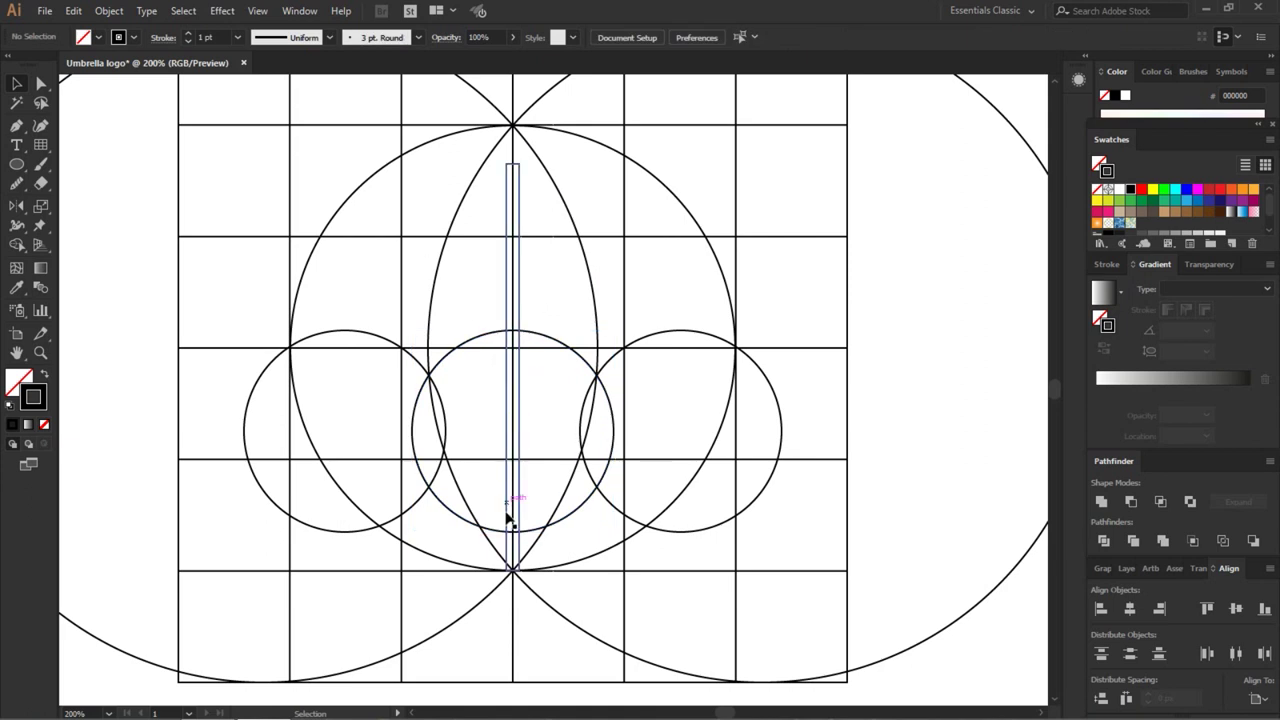
# Draw a 66 px circle beside the lower end of the shaft.
pyautogui.press('l')
pyautogui.keyDown('alt'); pyautogui.scroll(1, 481, 514); pyautogui.keyUp('alt')
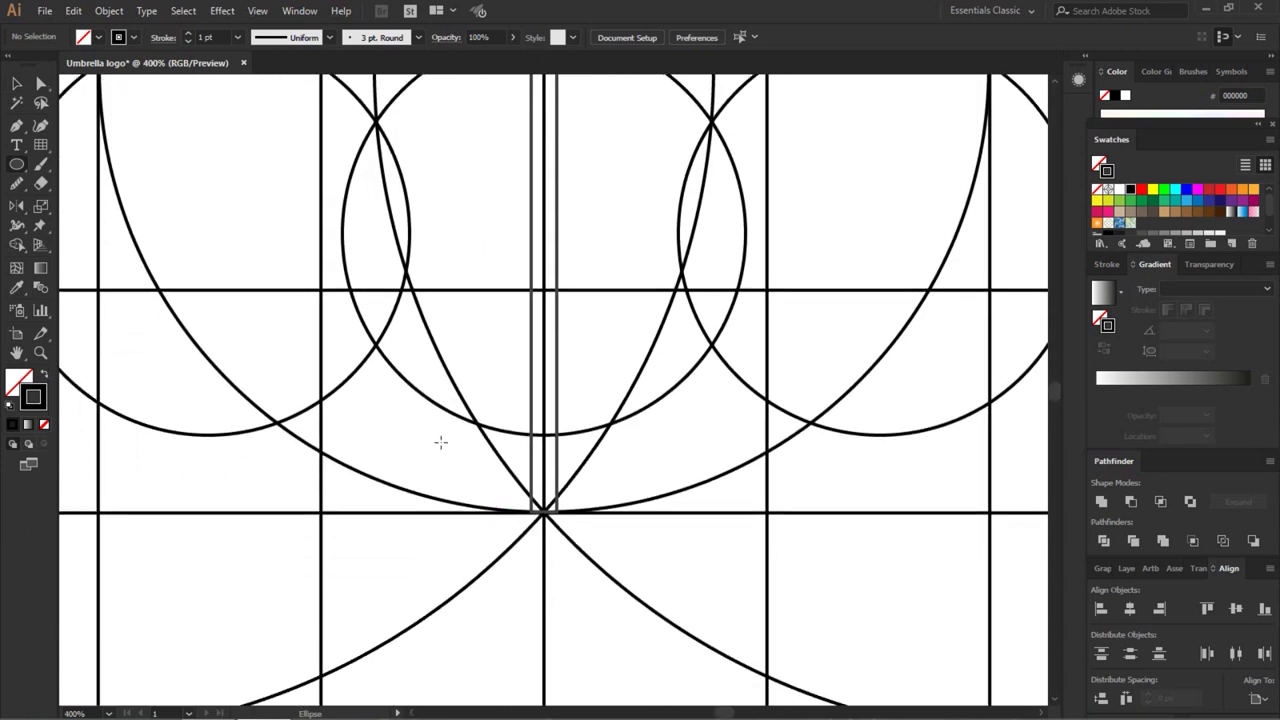
pyautogui.moveTo(425, 428); pyautogui.dragTo(520, 532)
pyautogui.press('v')
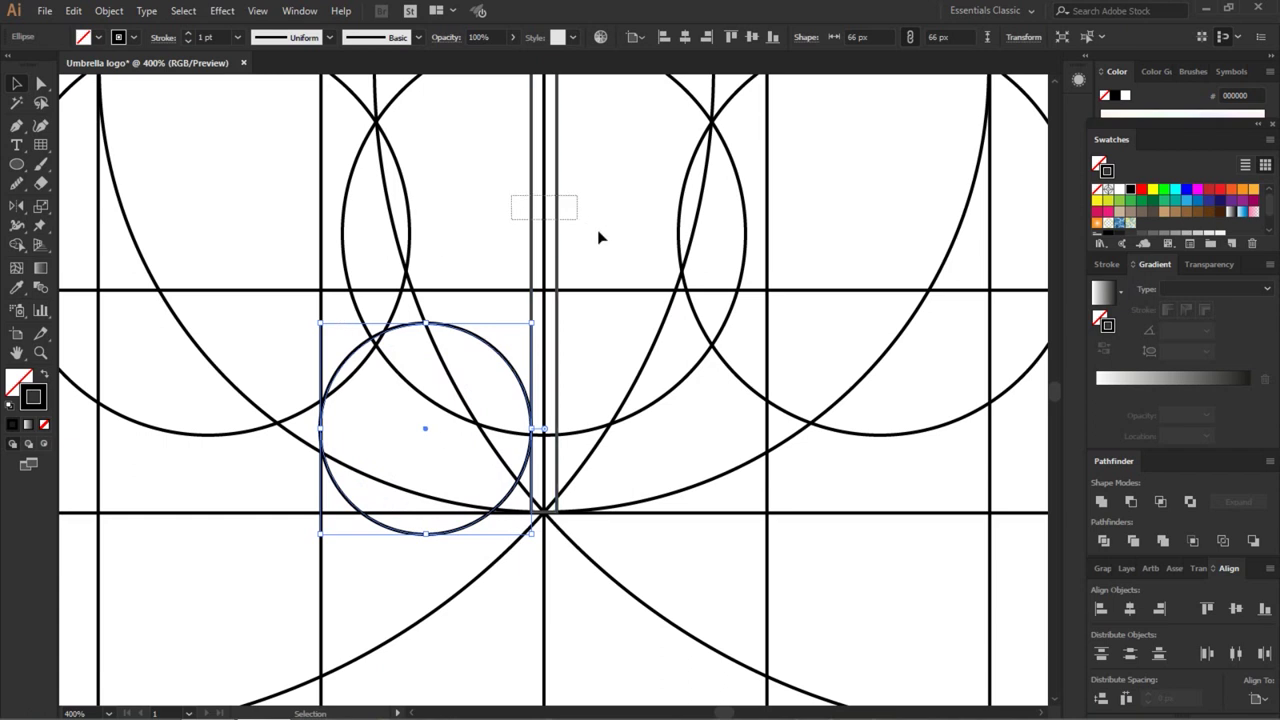
# Give the new small circle an 8 pt stroke weight.
pyautogui.moveTo(510, 194); pyautogui.dragTo(602, 234)
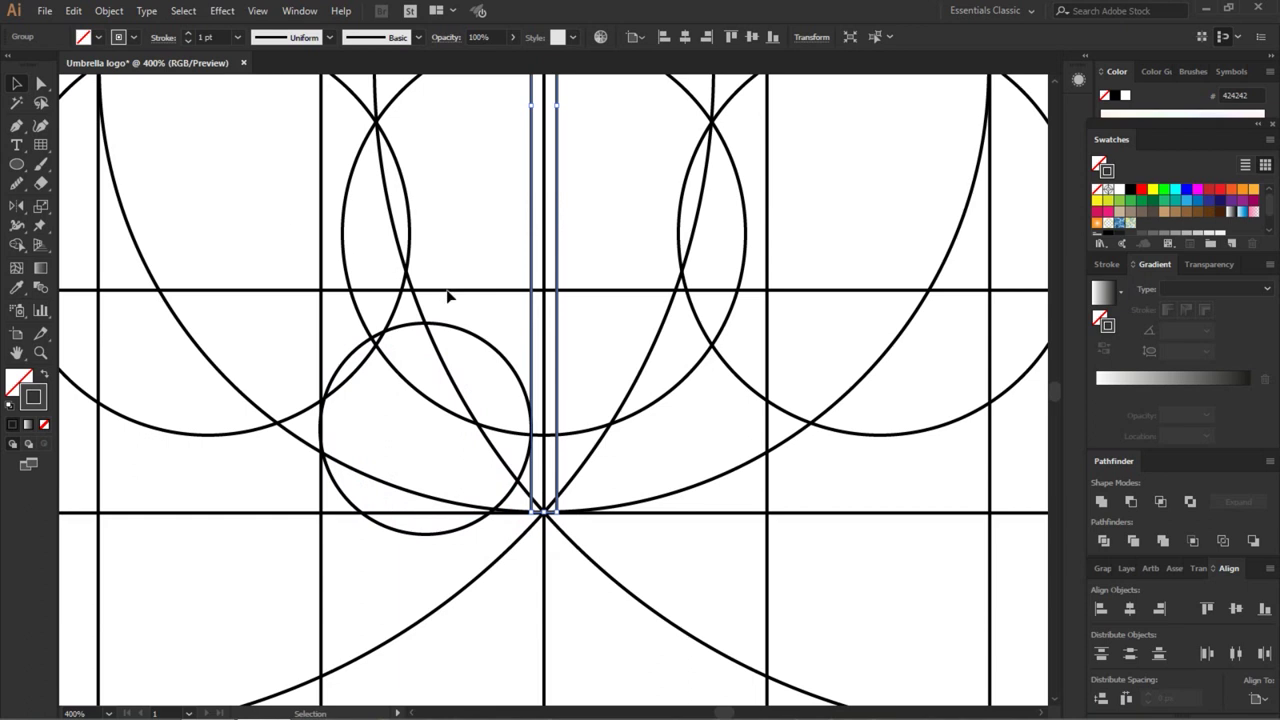
pyautogui.click(476, 352)
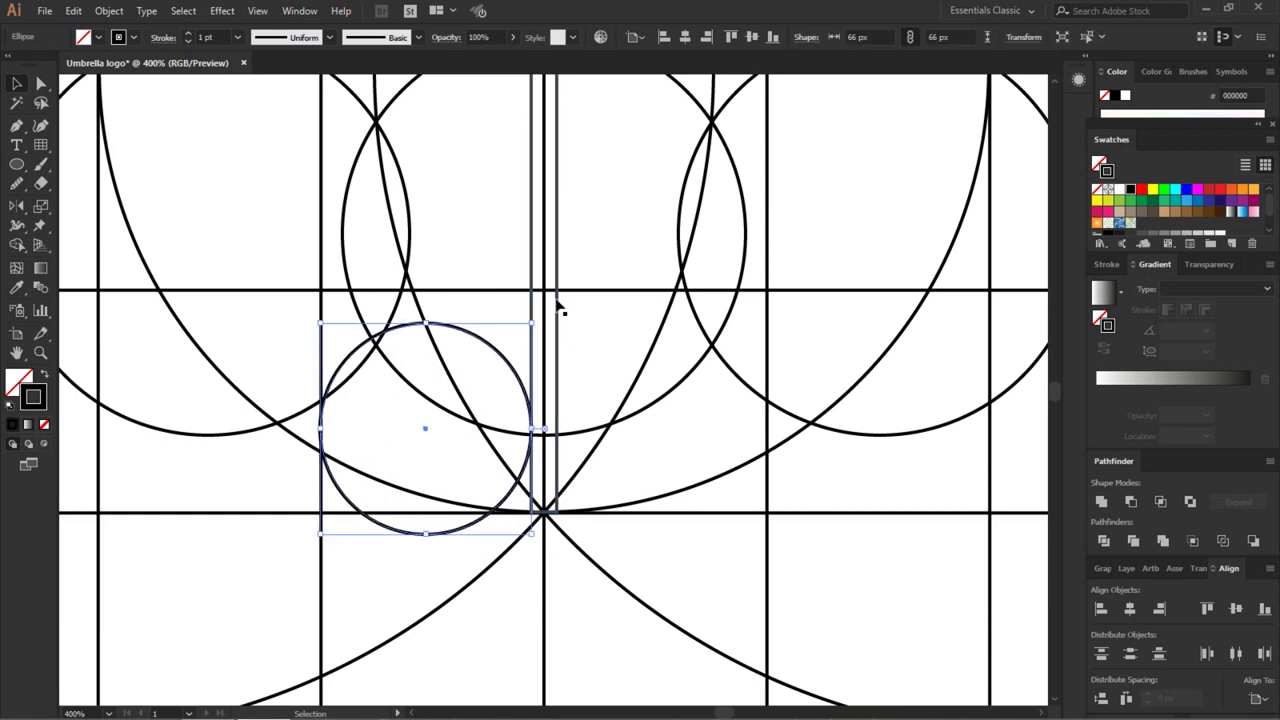
pyautogui.click(238, 38)
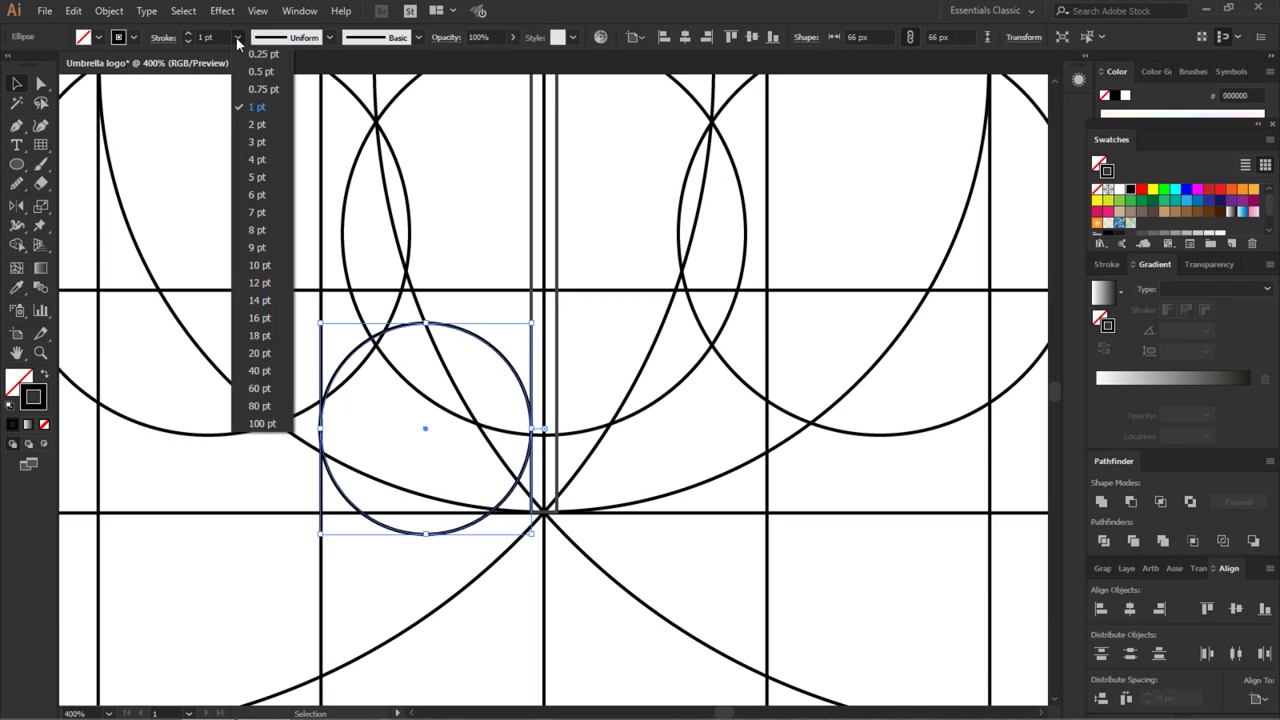
pyautogui.click(258, 230)
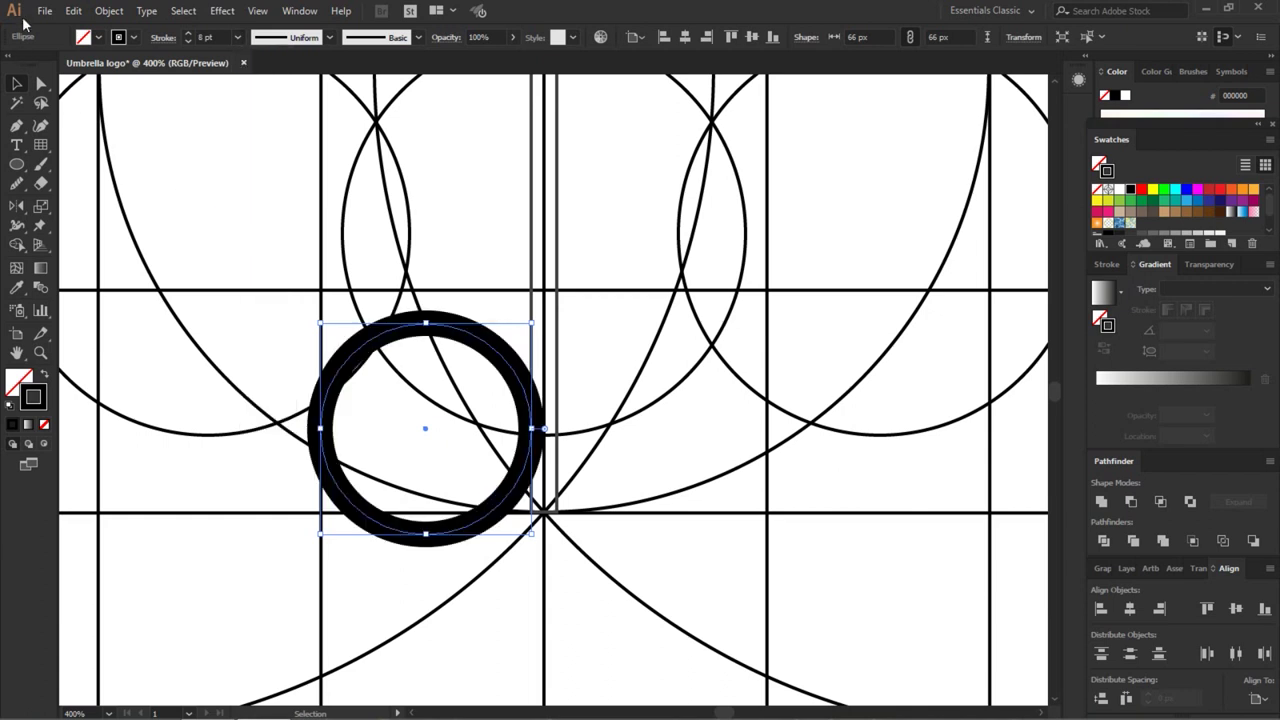
# Expand the thick 8 pt ring into shapes with Object > Expand.
pyautogui.click(105, 14)
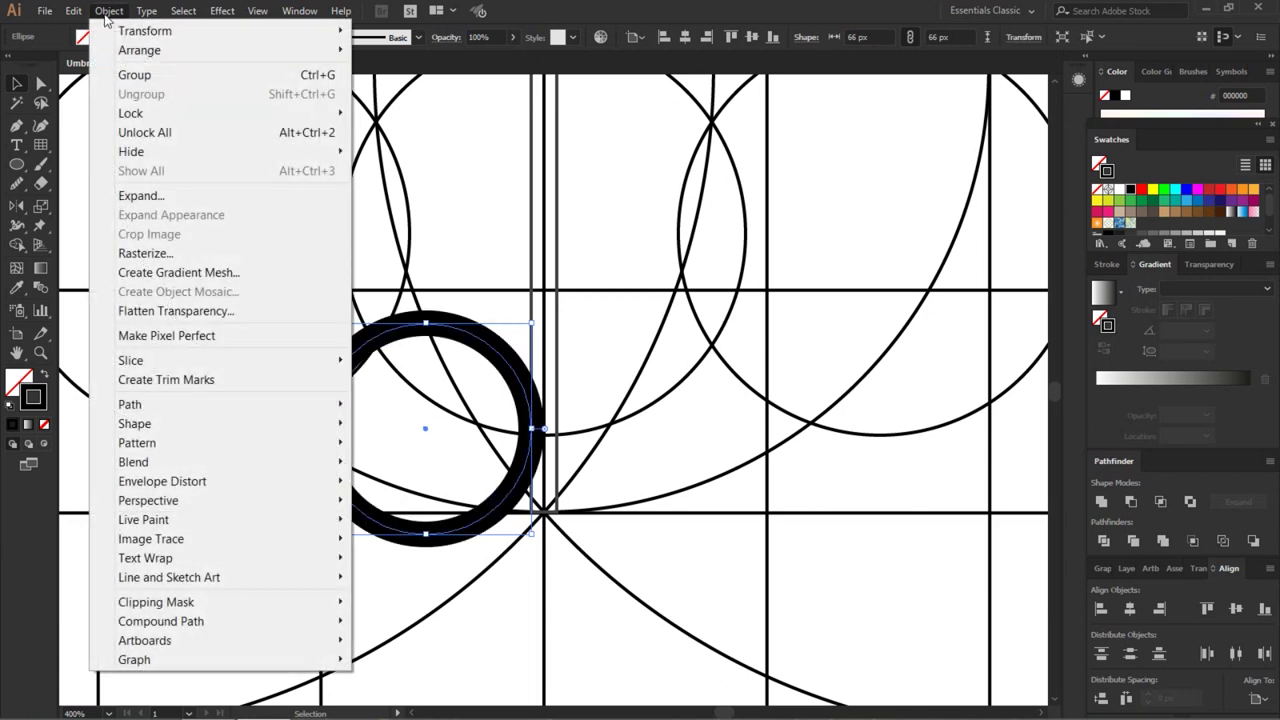
pyautogui.click(141, 195)
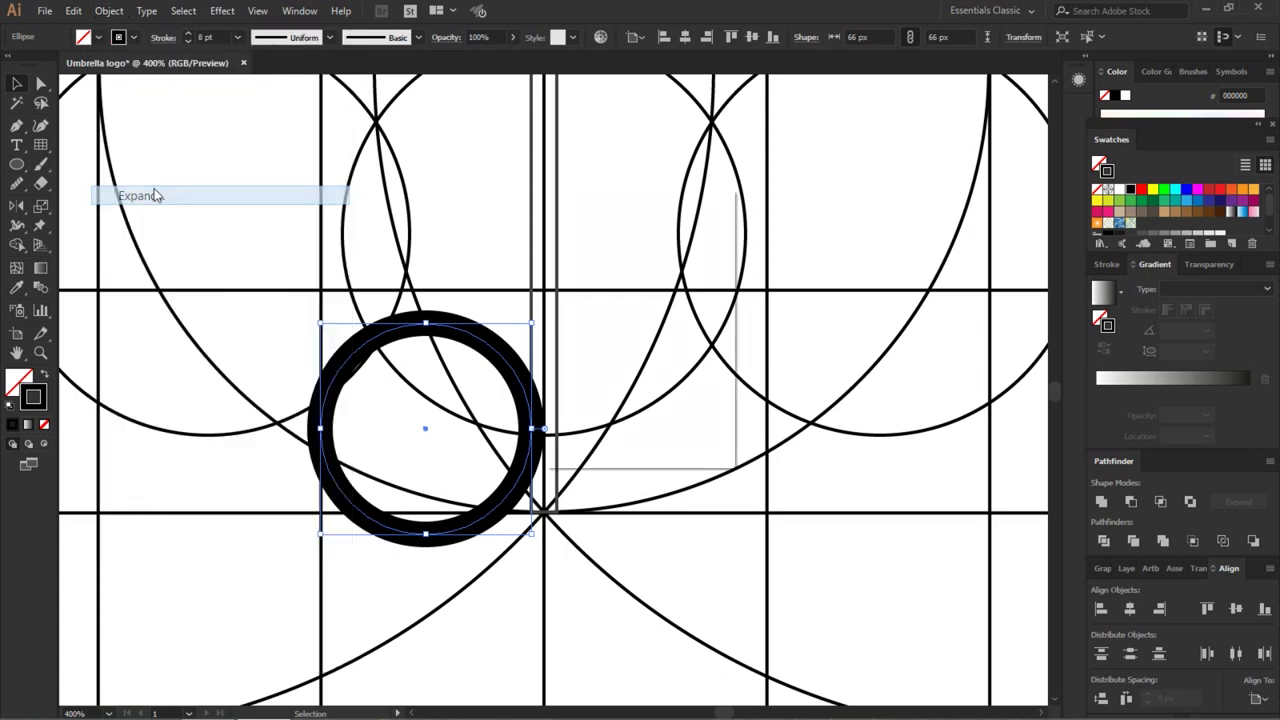
pyautogui.click(577, 425)
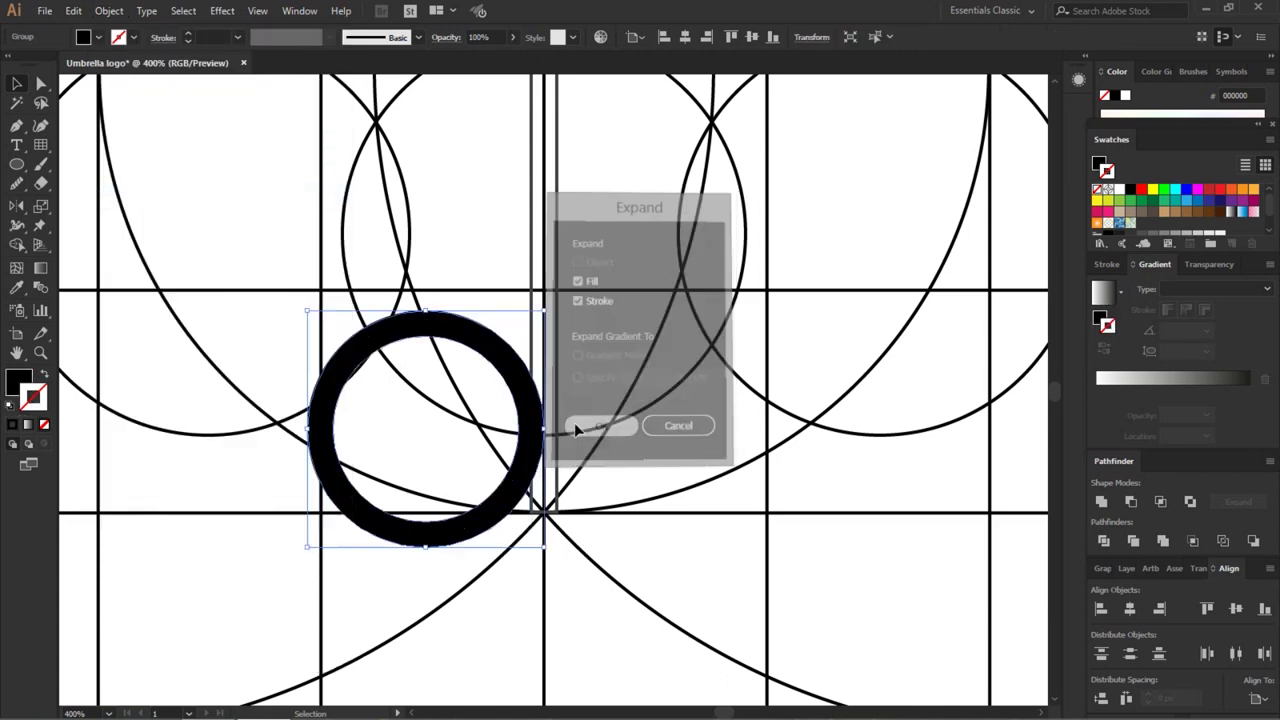
# Set the expanded ring to no fill with black outlines.
pyautogui.click(495, 212)
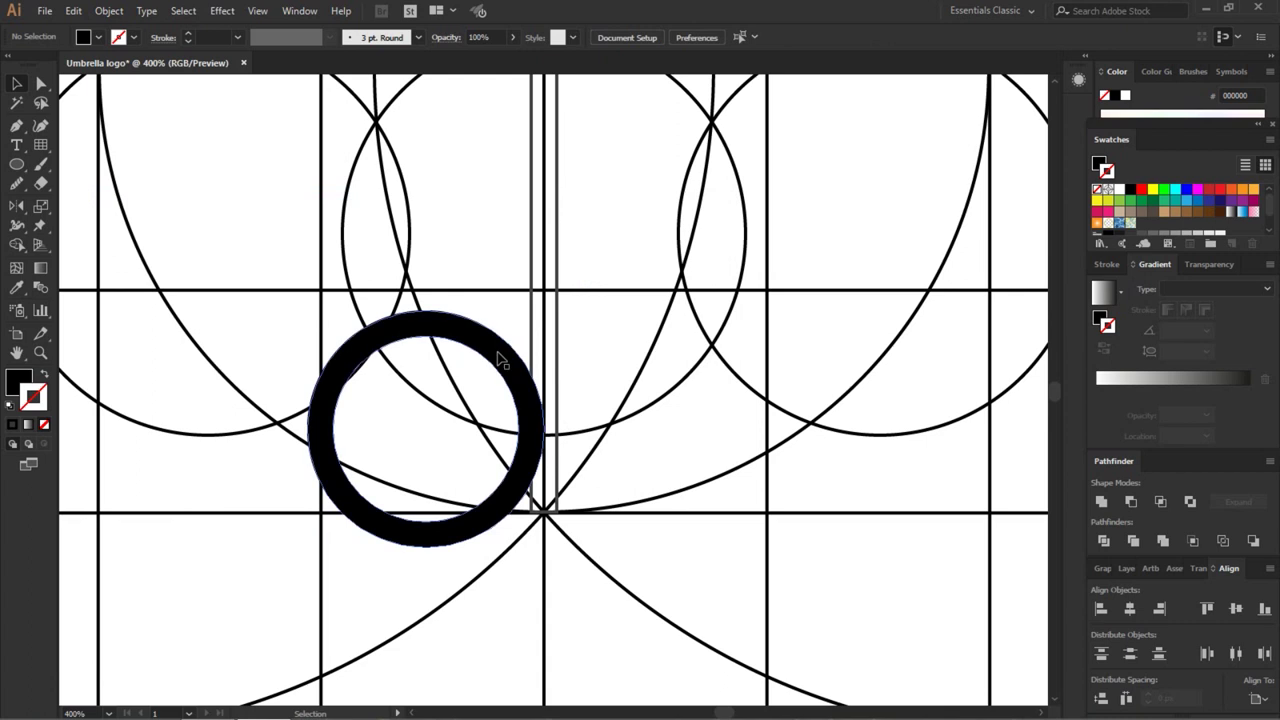
pyautogui.click(493, 365)
pyautogui.click(18, 379)
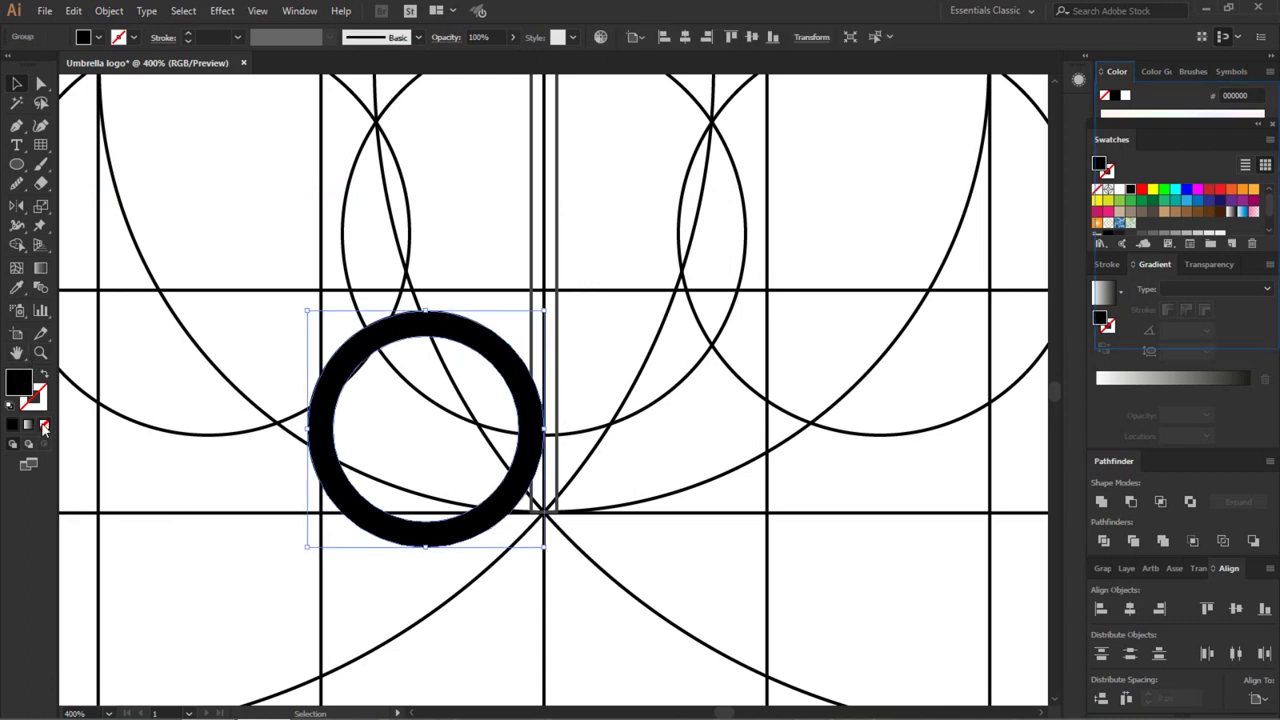
pyautogui.click(43, 425)
pyautogui.click(38, 408)
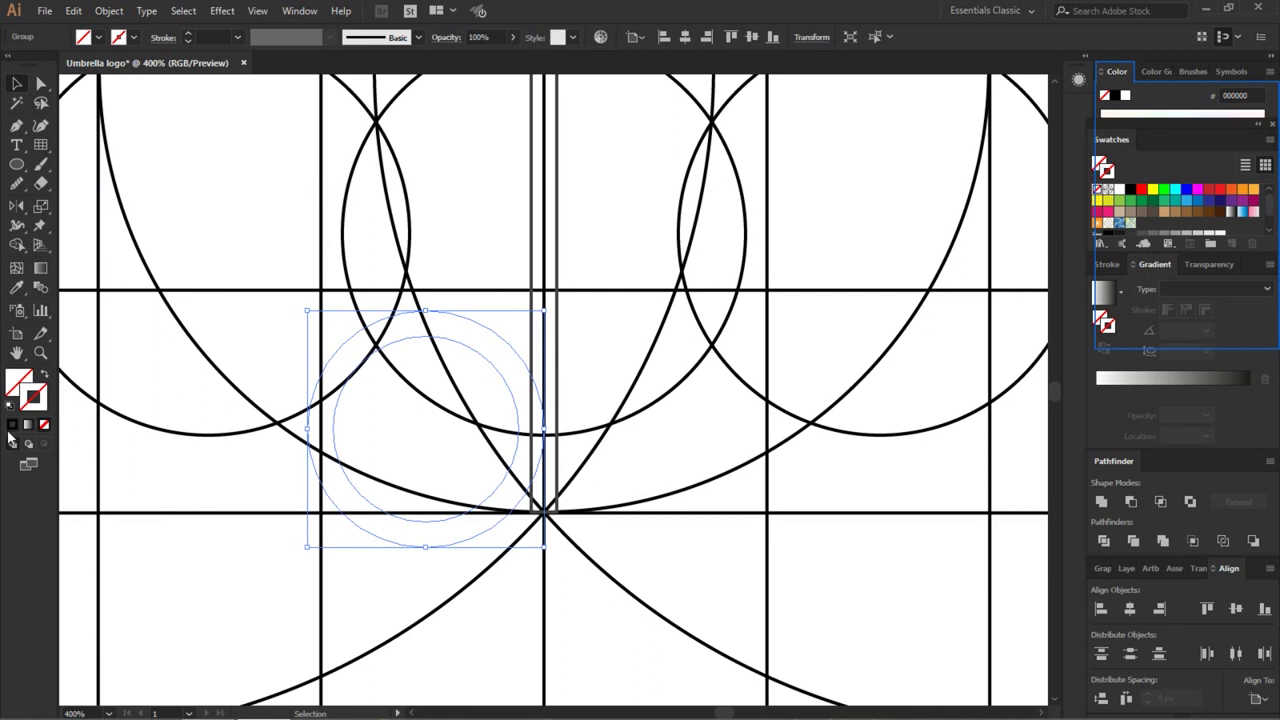
pyautogui.click(11, 430)
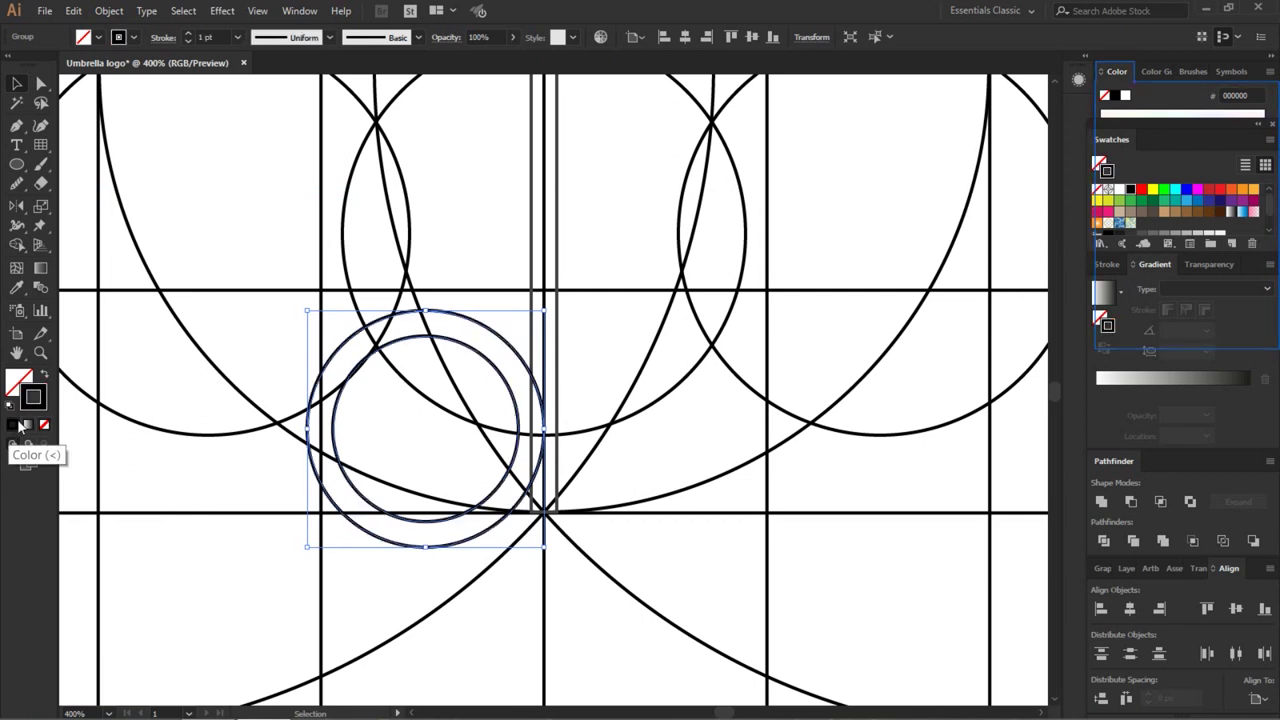
# Shift the concentric hook circles about 16 px right and slightly up against the shaft's base.
pyautogui.click(468, 215)
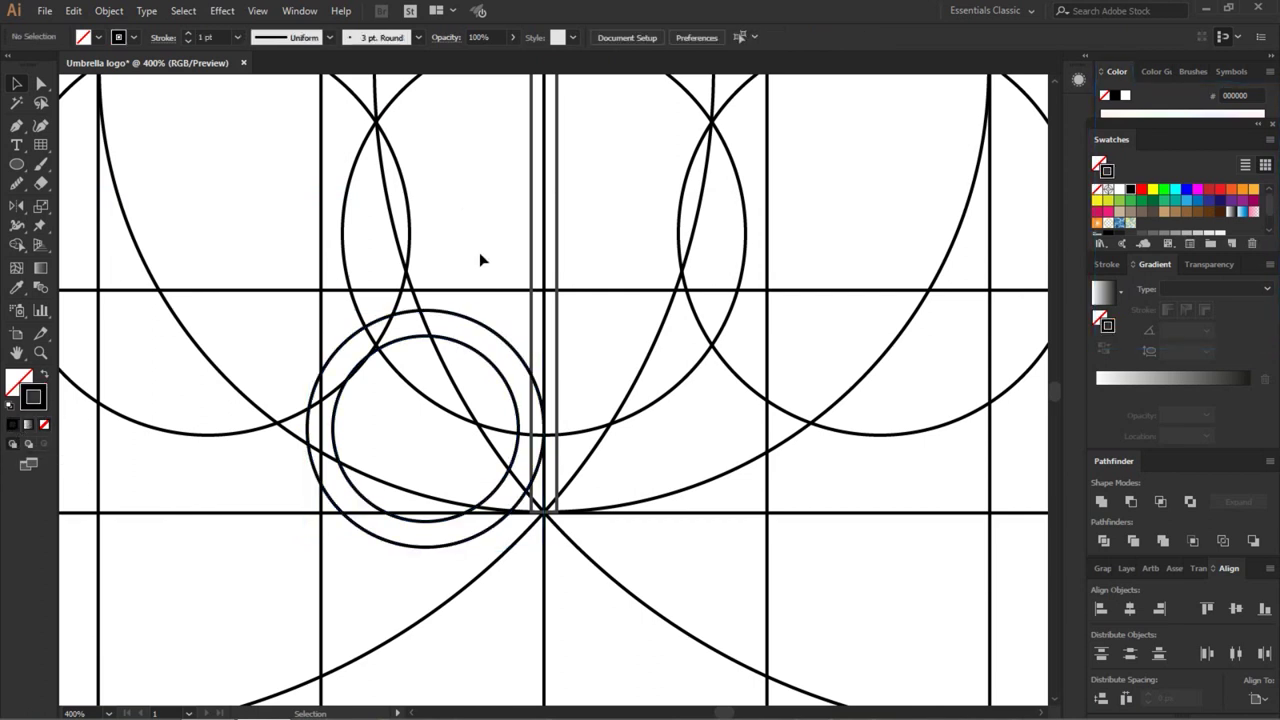
pyautogui.moveTo(500, 340); pyautogui.dragTo(510, 342)
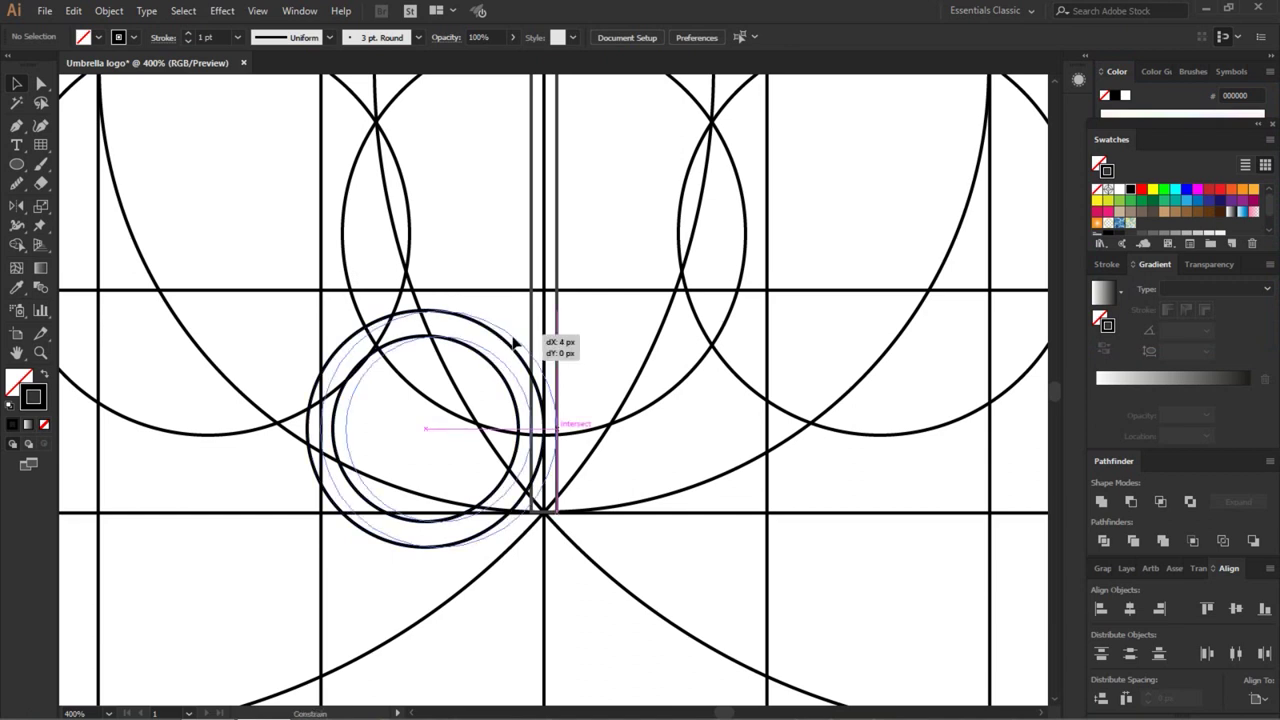
pyautogui.moveTo(513, 342); pyautogui.dragTo(513, 322)
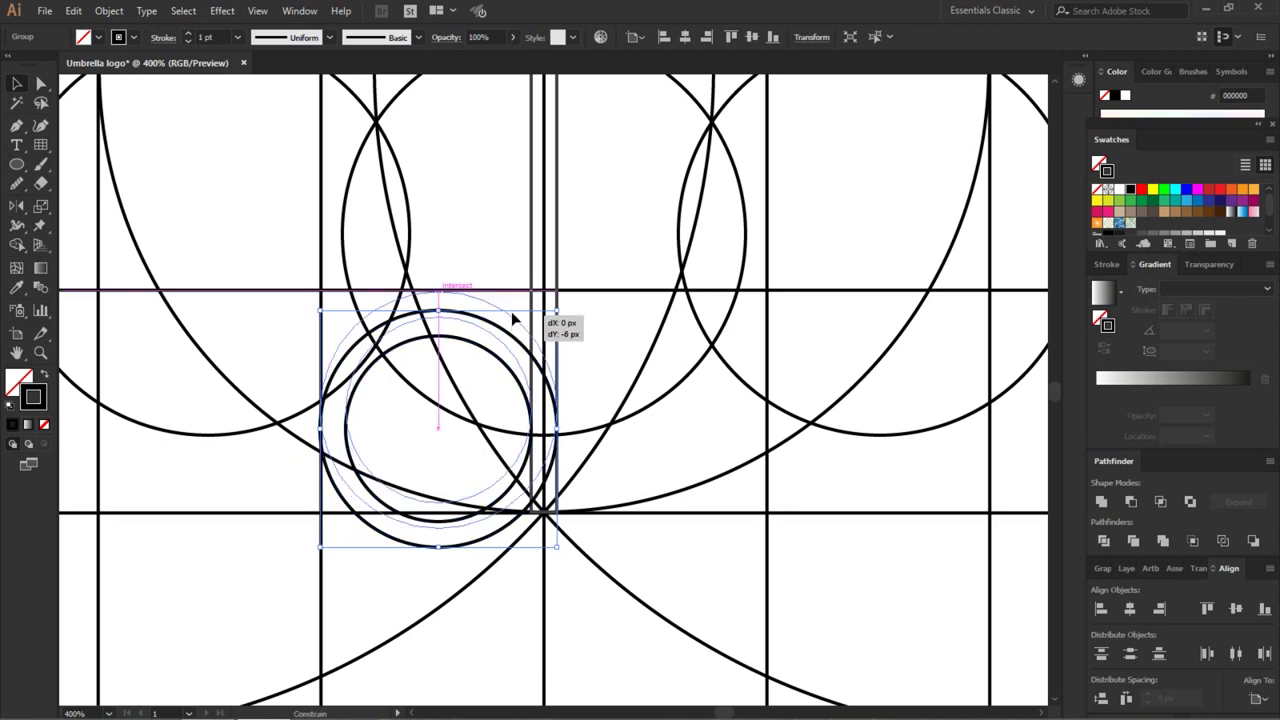
pyautogui.moveTo(512, 318); pyautogui.dragTo(514, 310)
pyautogui.click(516, 211)
pyautogui.hotkey('ctrl', '0')
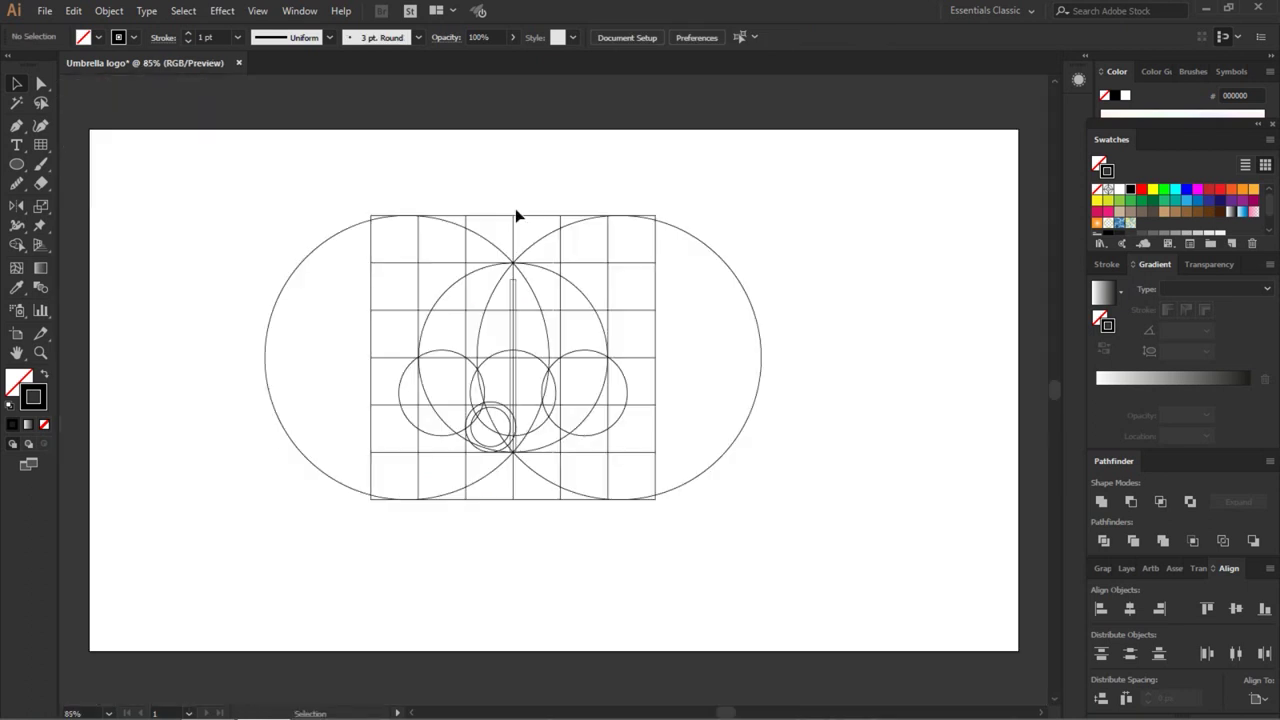
# Select the grid, circles and shaft and set their stroke to None.
pyautogui.moveTo(401, 169); pyautogui.dragTo(726, 537)
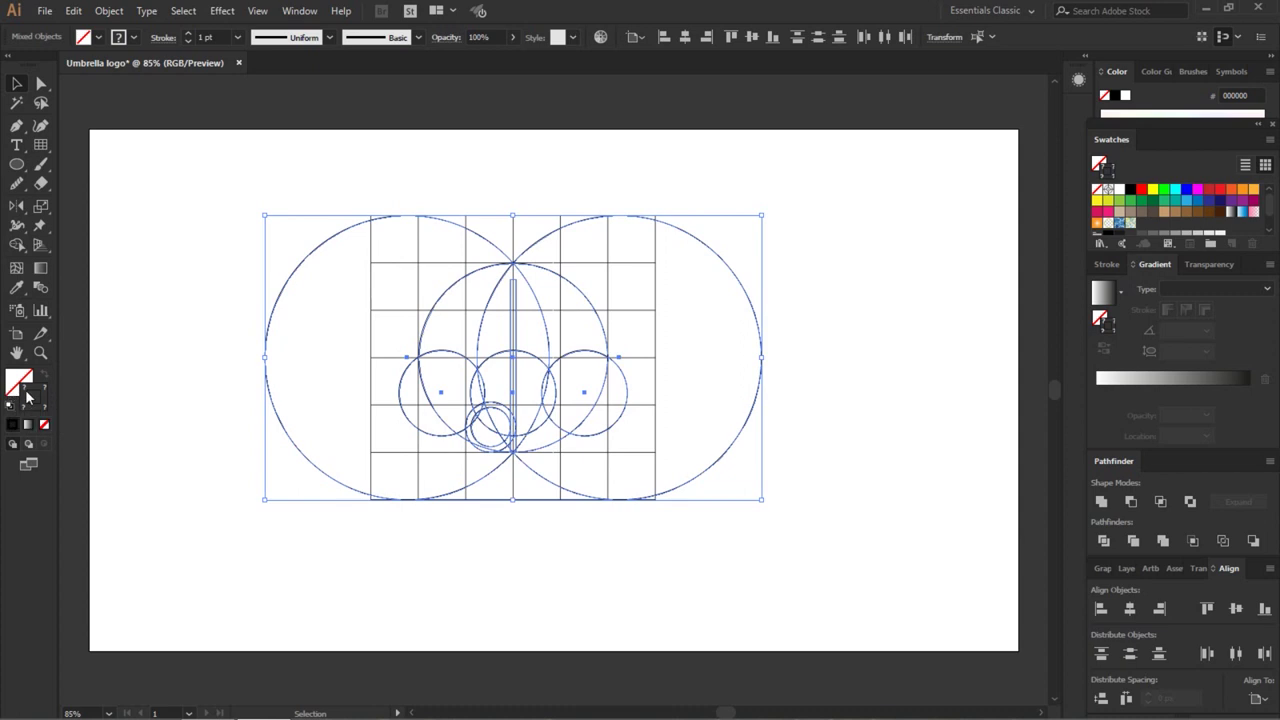
pyautogui.click(45, 427)
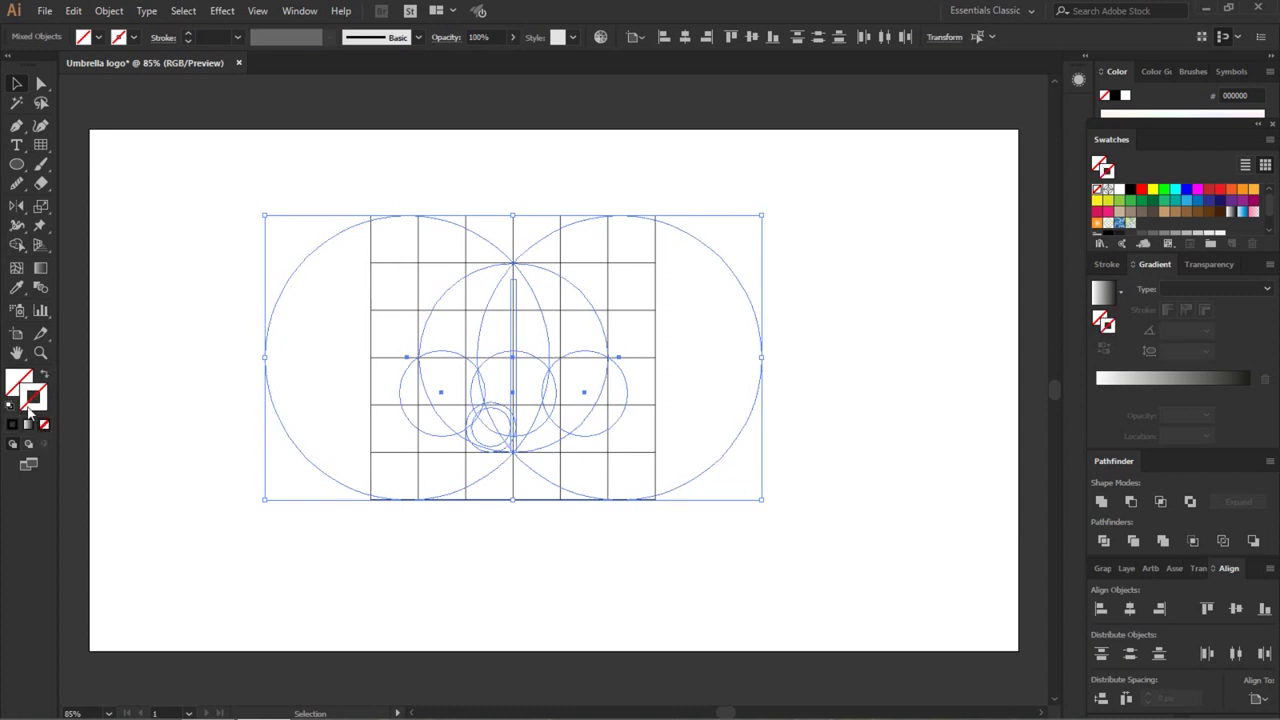
pyautogui.click(16, 397)
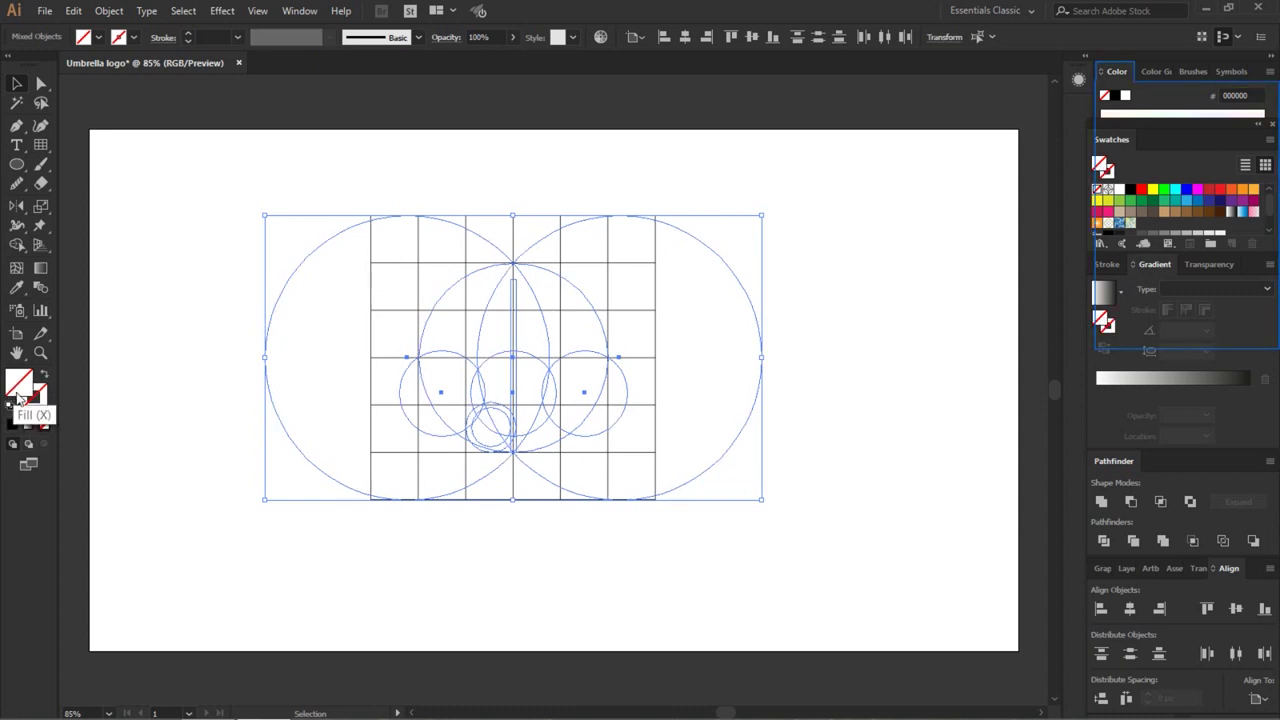
# Fill the selected construction circles with grey AAA9A9 in the Color Picker.
pyautogui.doubleClick(16, 397)
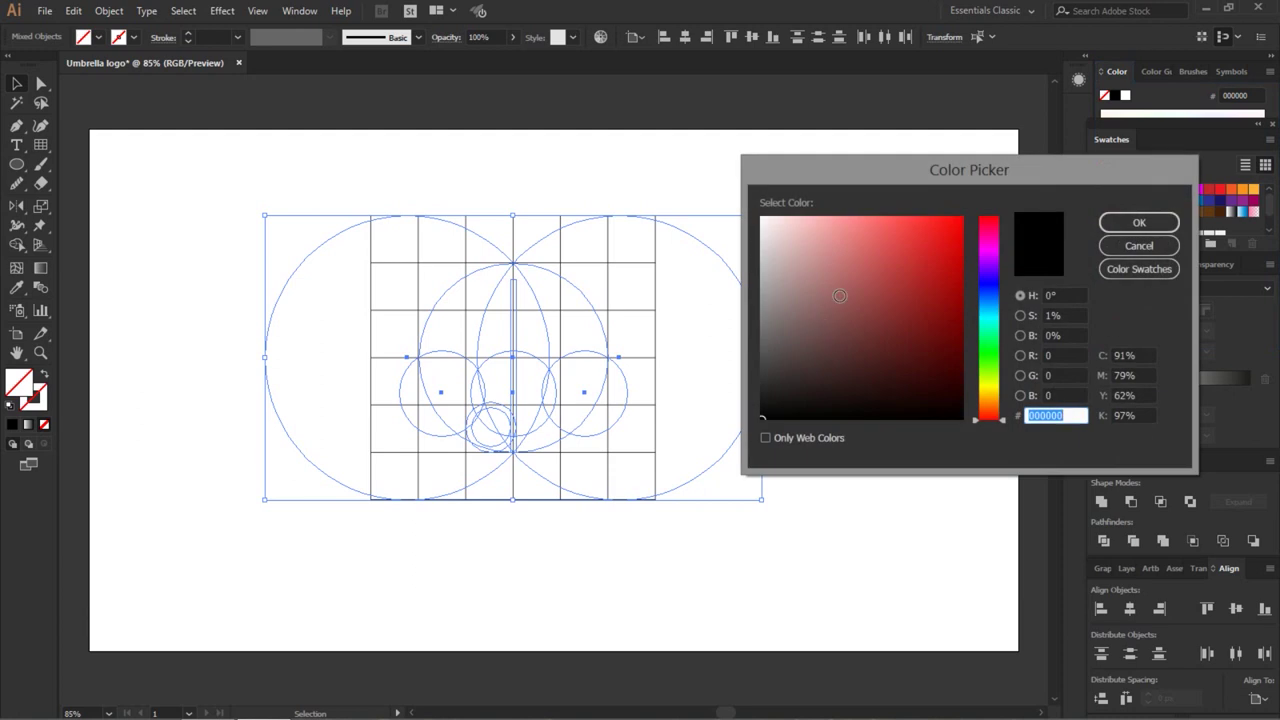
pyautogui.moveTo(760, 268); pyautogui.dragTo(761, 284)
pyautogui.click(1139, 222)
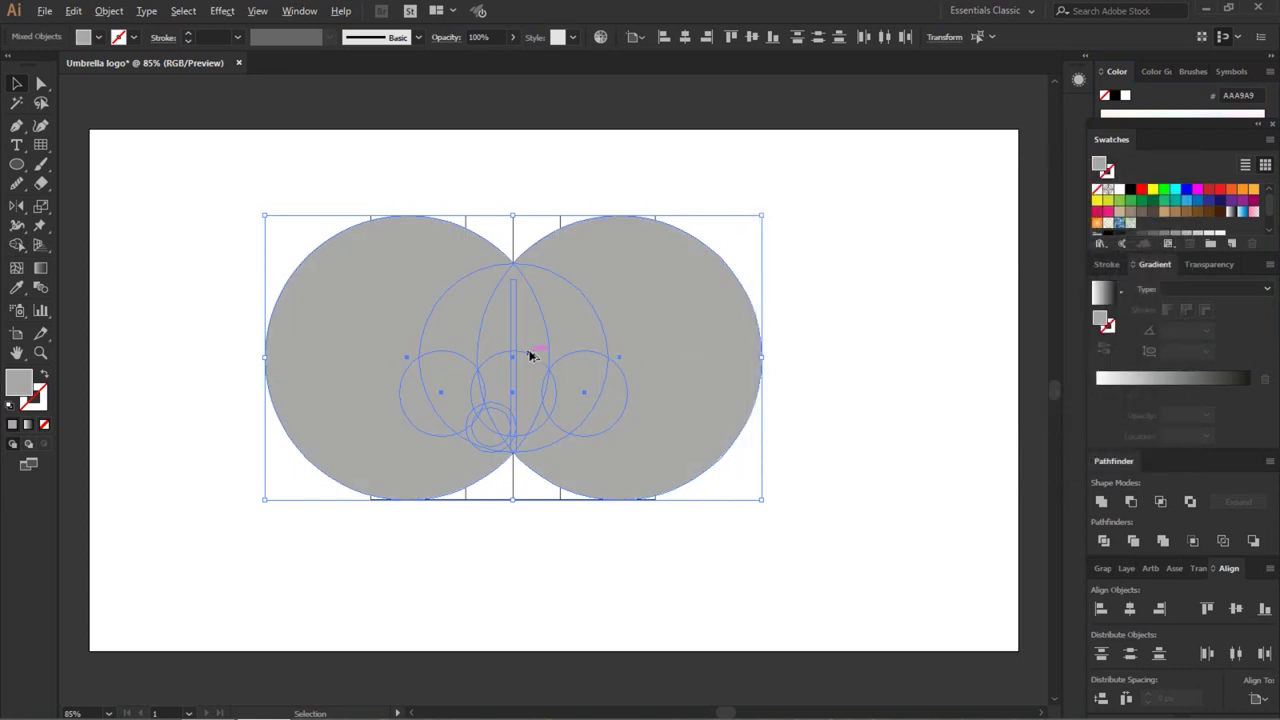
pyautogui.scroll(2, 532, 356)
pyautogui.scroll(-1, 531, 356)
# Nudge the artwork slightly, then delete the outer regions of both large circles with Shape Builder.
pyautogui.scroll(1, 484, 335)
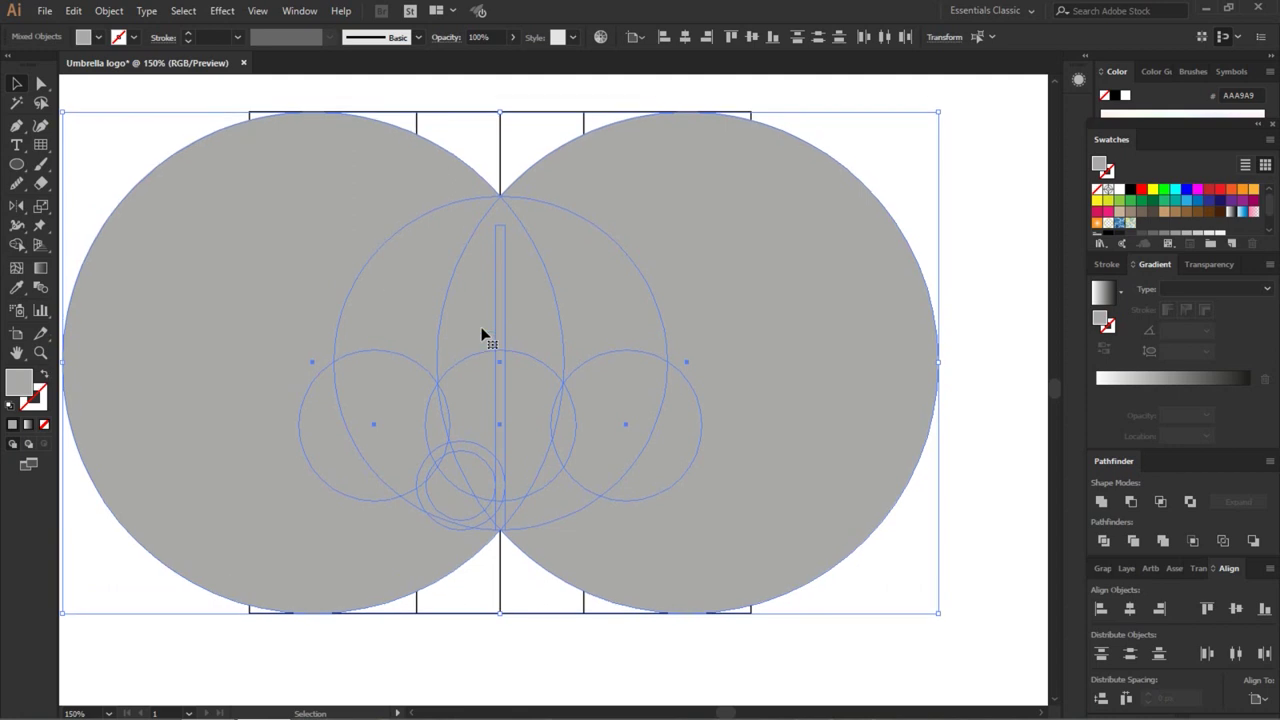
pyautogui.moveTo(499, 333); pyautogui.dragTo(541, 342)
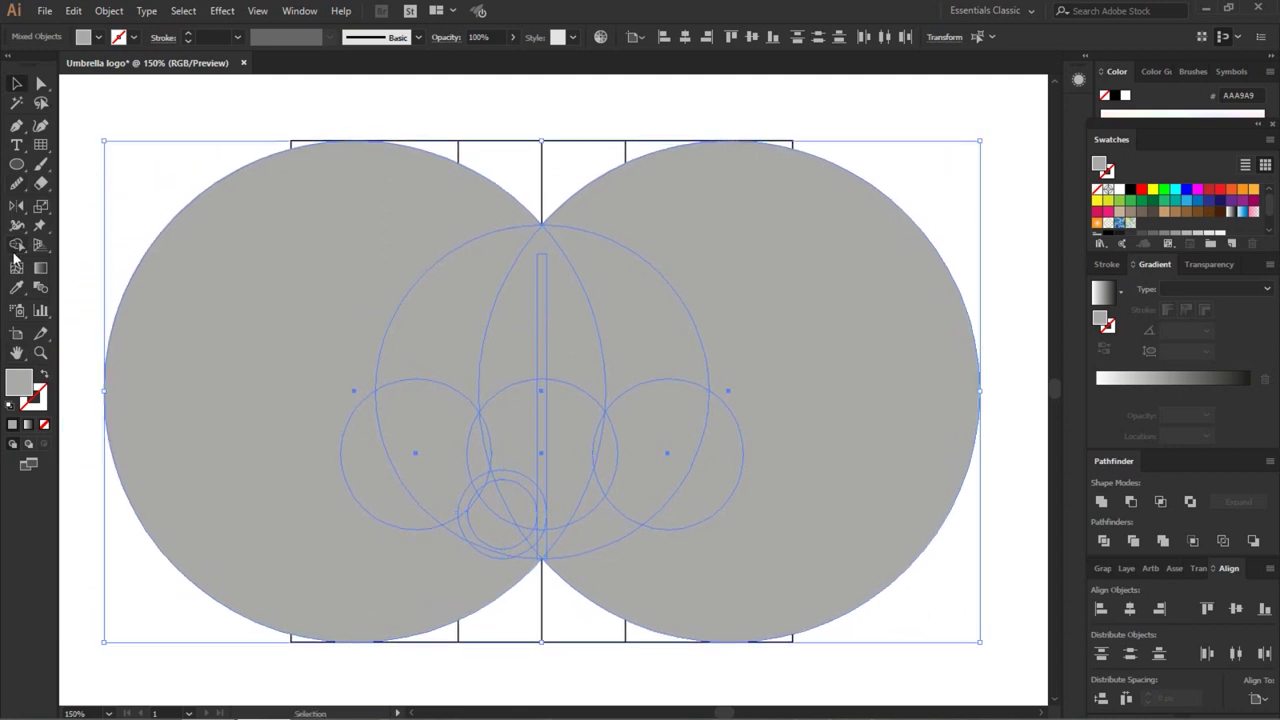
pyautogui.click(16, 254)
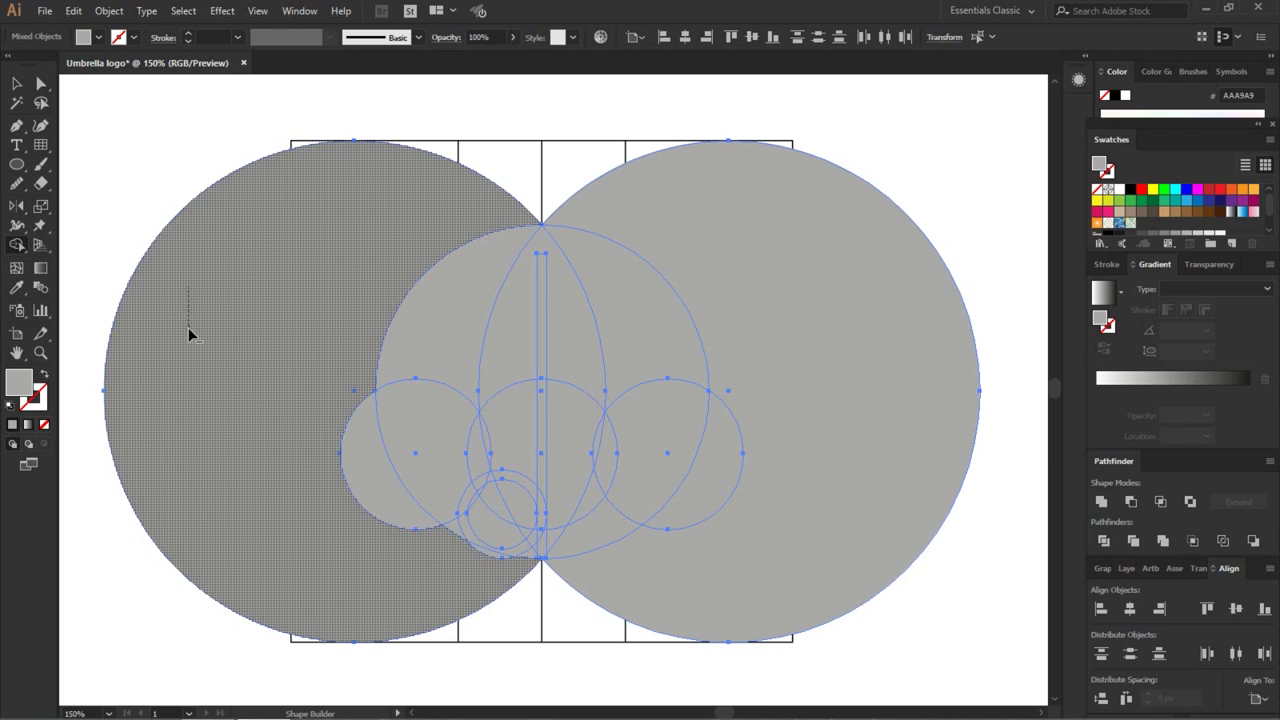
pyautogui.moveTo(188, 327); pyautogui.dragTo(188, 327)
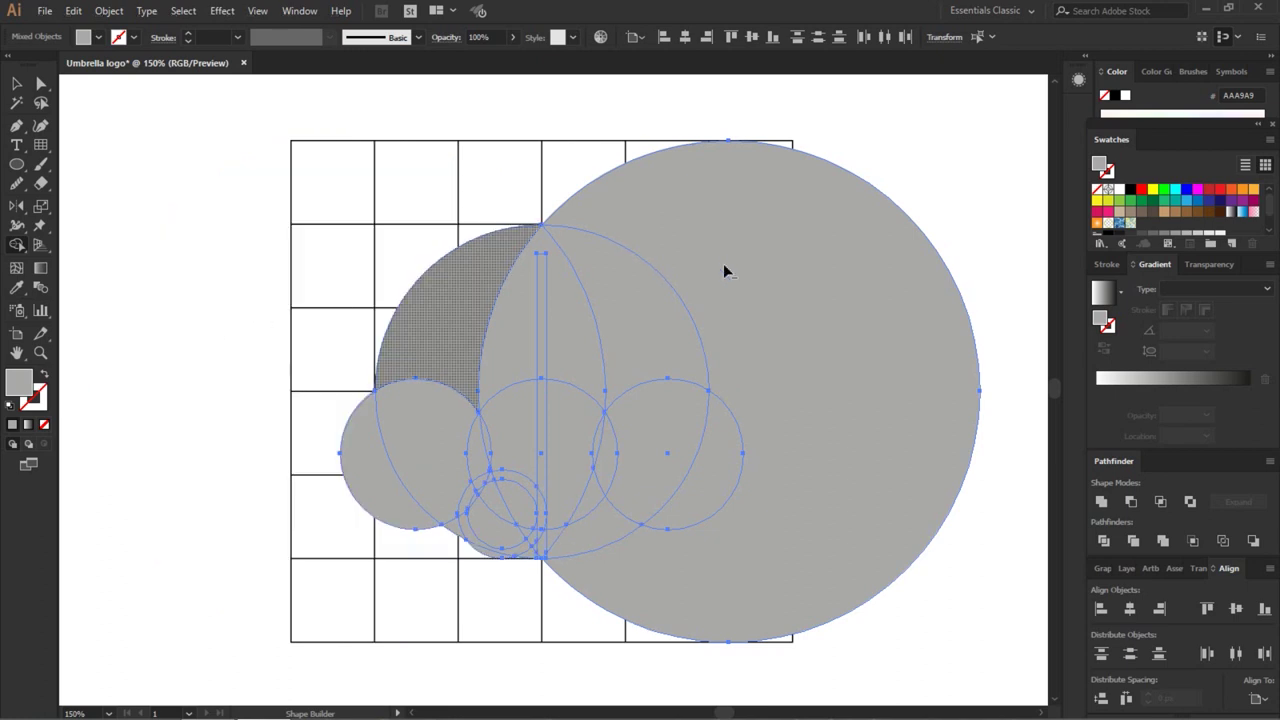
pyautogui.keyDown('alt'); pyautogui.click(834, 318); pyautogui.keyUp('alt')
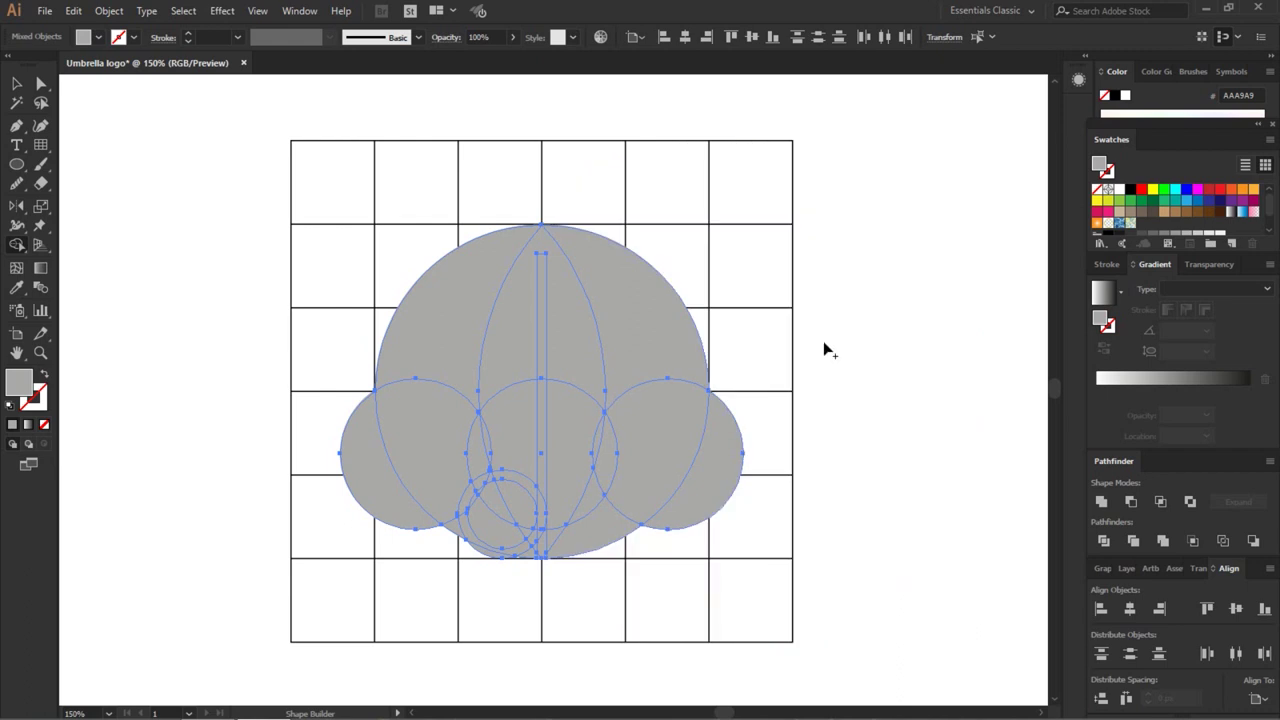
# Merge the right scallop, middle and left canopy regions into one umbrella canopy.
pyautogui.scroll(-2, 823, 341)
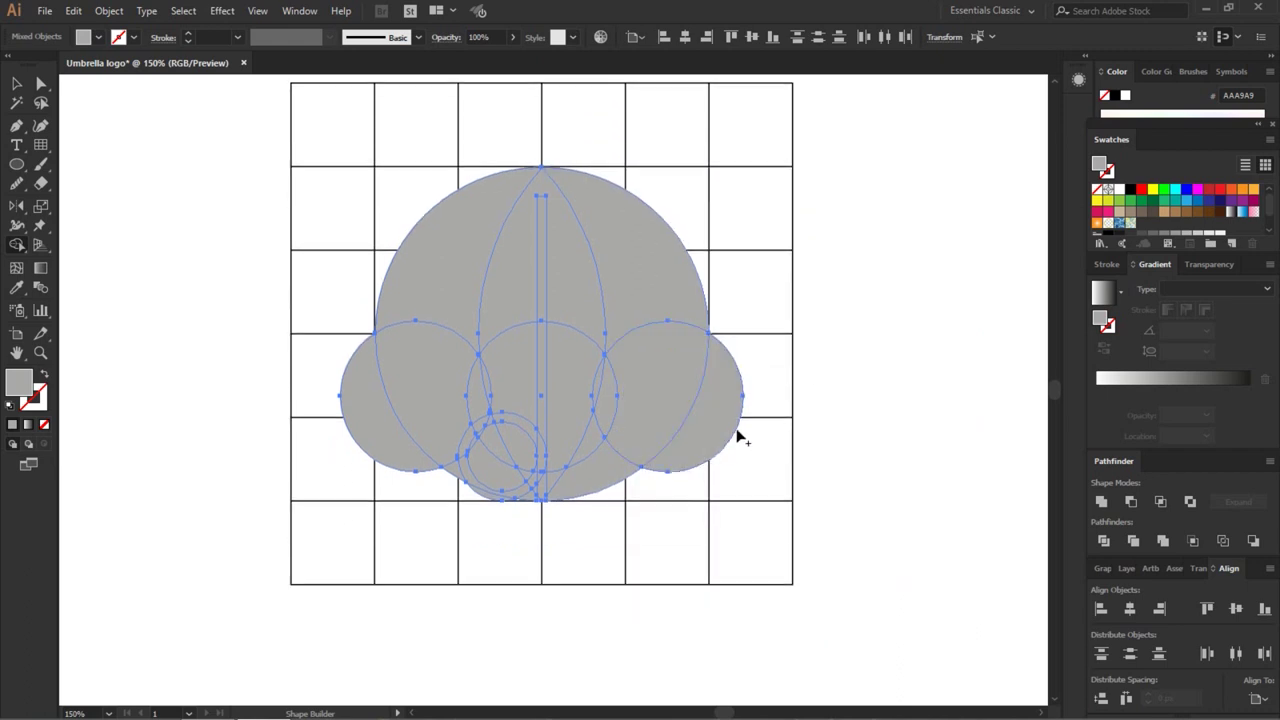
pyautogui.moveTo(750, 447); pyautogui.dragTo(686, 398)
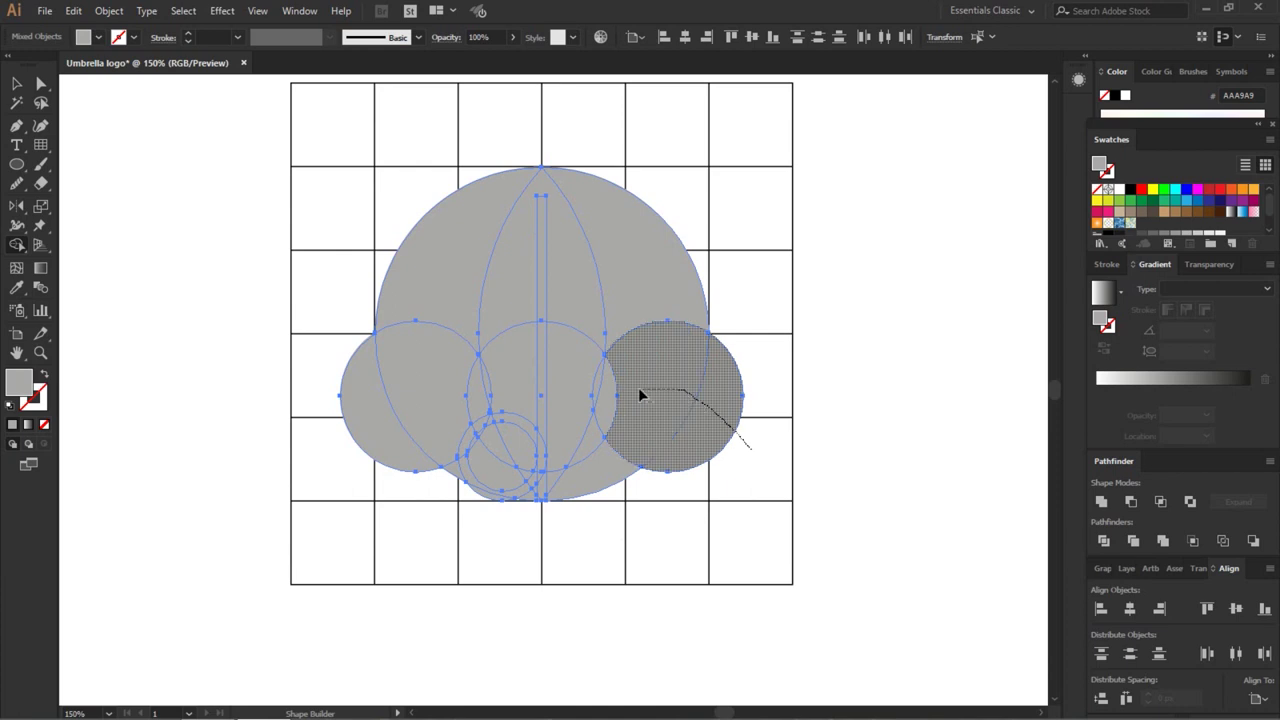
pyautogui.moveTo(600, 397)
pyautogui.mouseDown()
pyautogui.moveTo(610, 492)
pyautogui.moveTo(558, 492)
pyautogui.mouseUp()
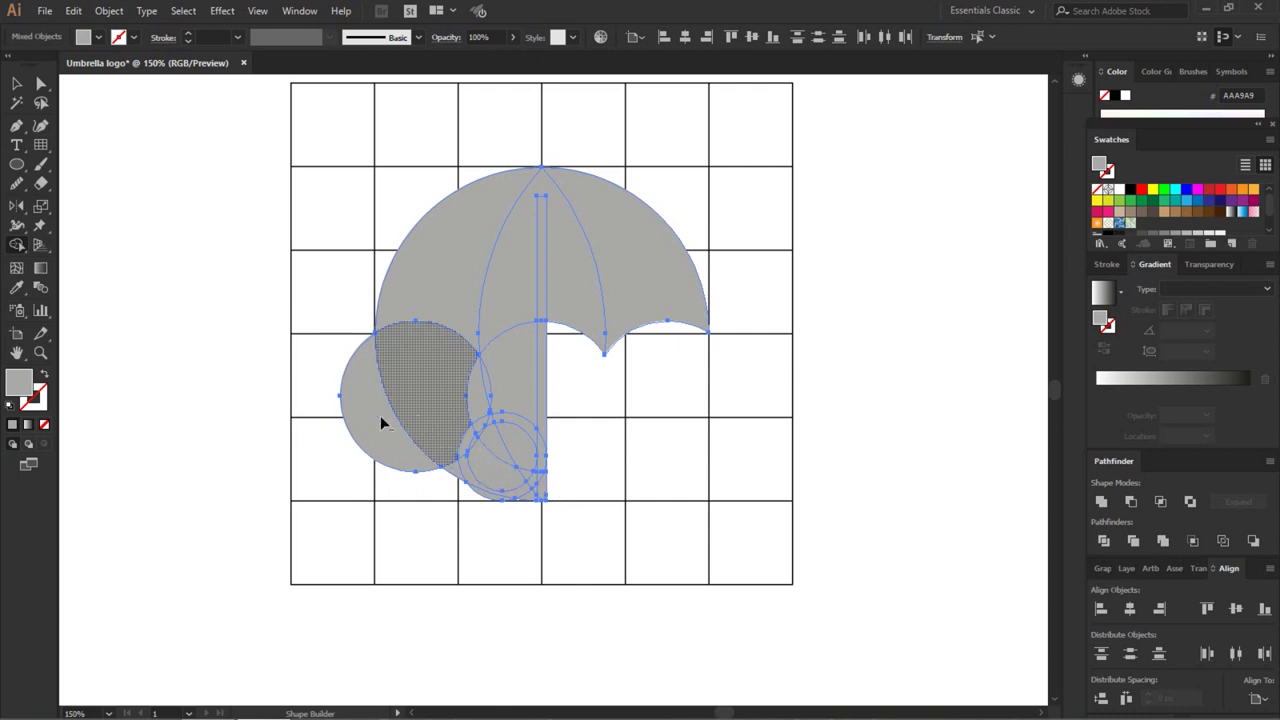
pyautogui.moveTo(364, 413)
pyautogui.mouseDown()
pyautogui.moveTo(427, 374)
pyautogui.moveTo(506, 374)
pyautogui.mouseUp()
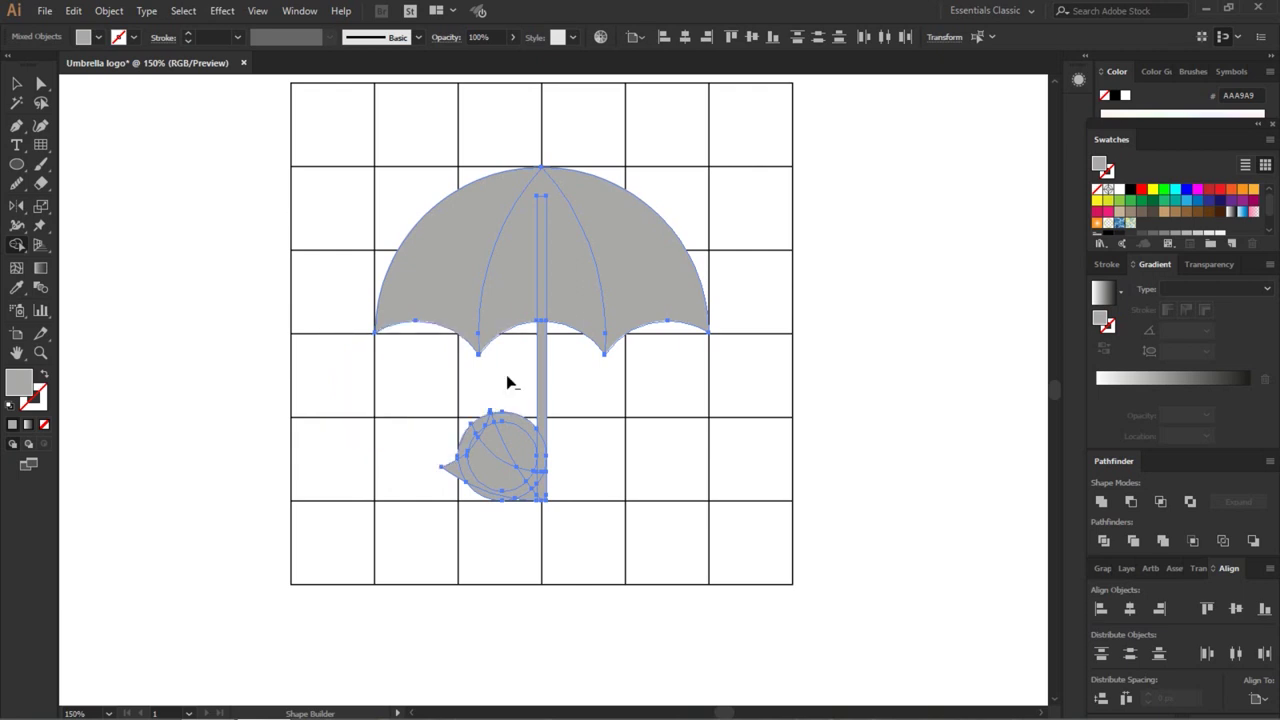
pyautogui.scroll(-3, 506, 374)
# Delete the inner regions of the small handle circle with Shape Builder, leaving a ring.
pyautogui.scroll(5, 507, 366)
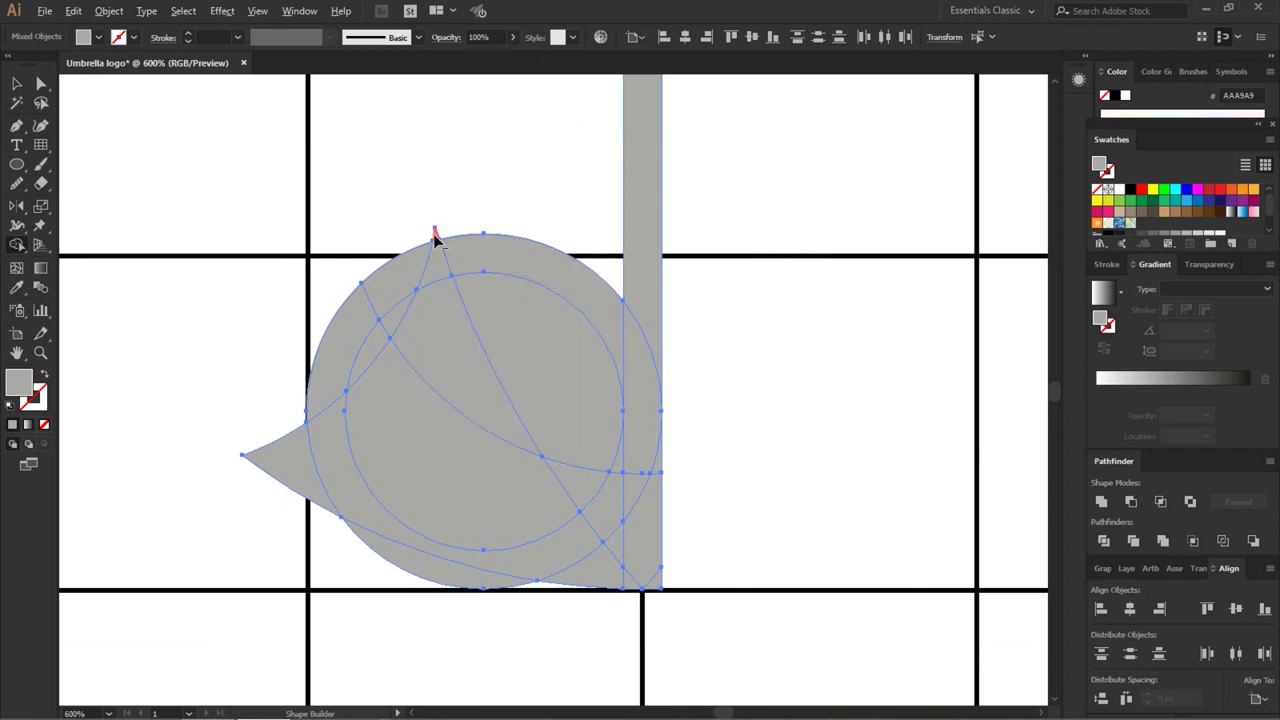
pyautogui.moveTo(284, 412); pyautogui.dragTo(299, 520)
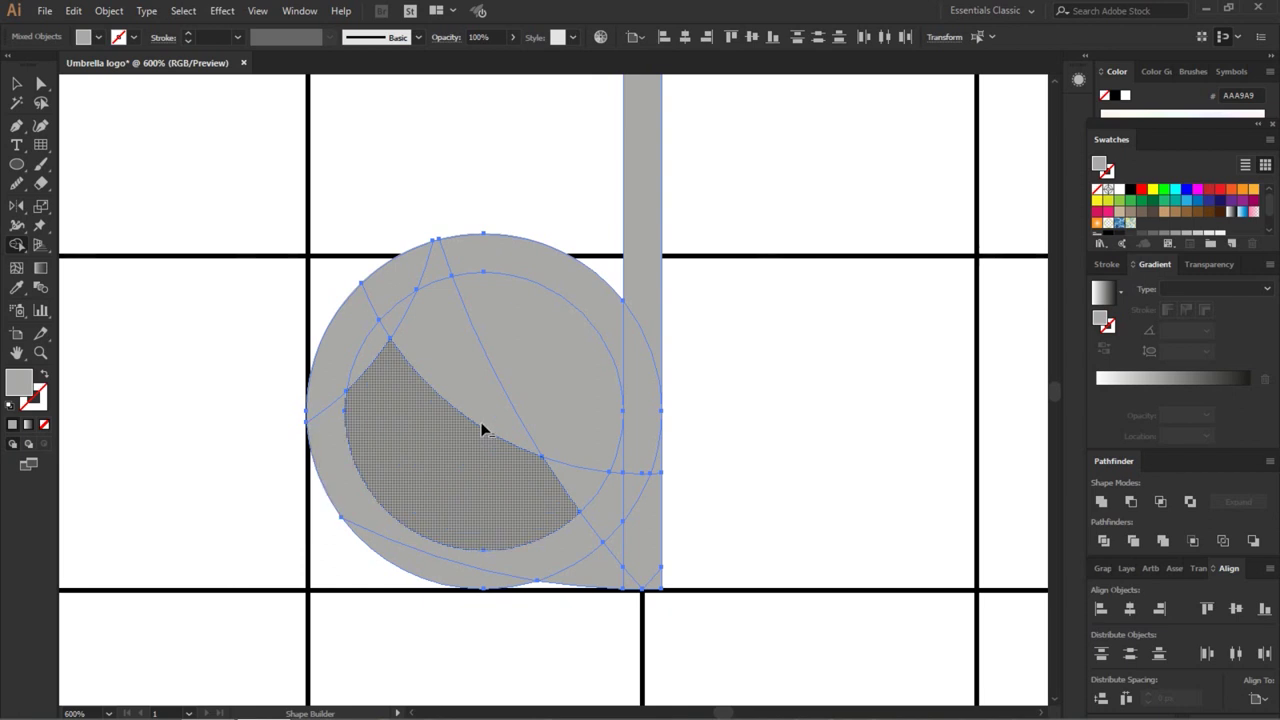
pyautogui.moveTo(452, 326)
pyautogui.mouseDown()
pyautogui.moveTo(419, 325)
pyautogui.moveTo(386, 391)
pyautogui.mouseUp()
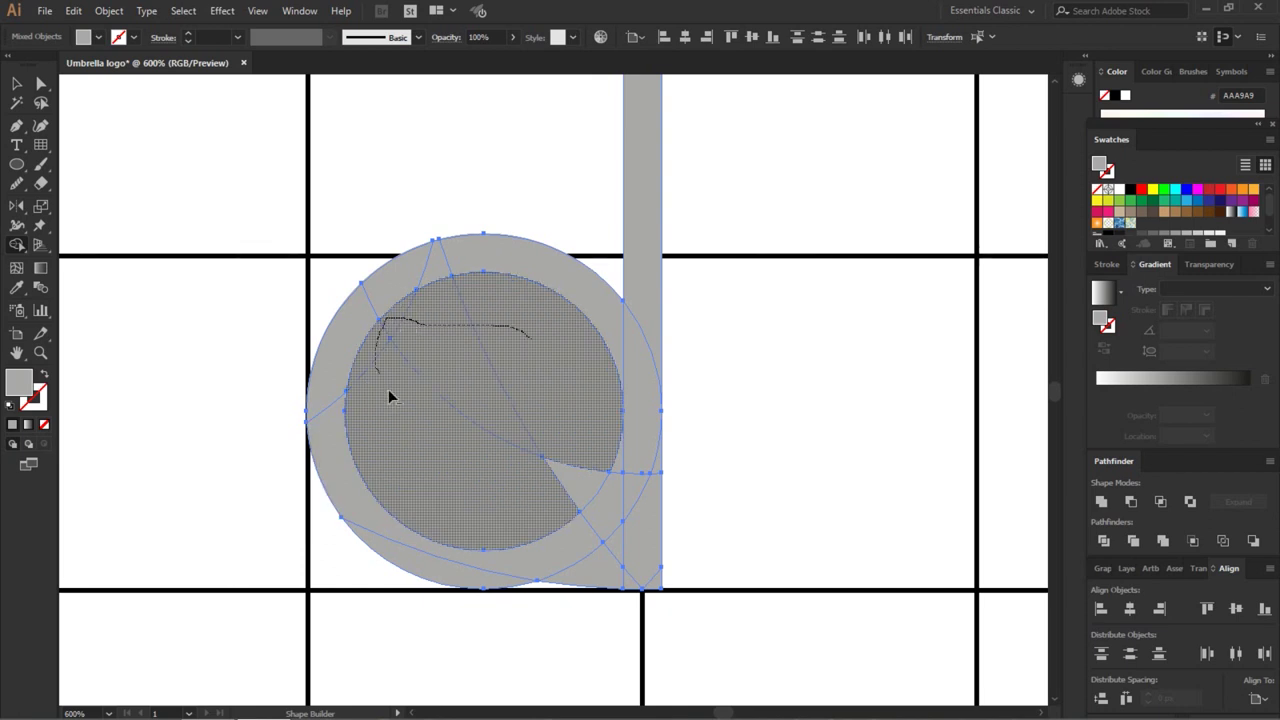
pyautogui.moveTo(558, 492); pyautogui.dragTo(577, 468)
# Merge the ring's lower right pieces with the shaft's bottom corner.
pyautogui.scroll(-2, 577, 468)
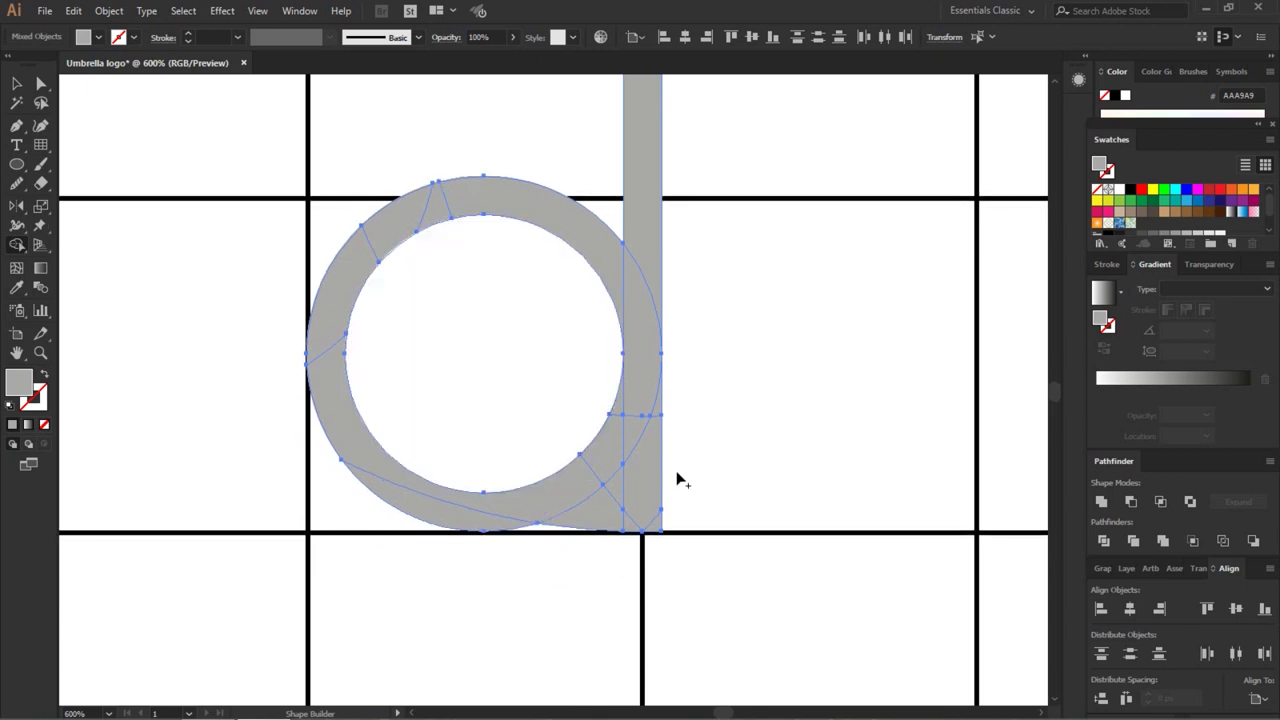
pyautogui.moveTo(677, 406); pyautogui.dragTo(647, 470)
pyautogui.moveTo(619, 517)
pyautogui.mouseDown()
pyautogui.moveTo(588, 547)
pyautogui.moveTo(663, 512)
pyautogui.moveTo(645, 519)
pyautogui.moveTo(665, 541)
pyautogui.mouseUp()
pyautogui.scroll(1, 519, 456)
pyautogui.scroll(2, 519, 455)
pyautogui.scroll(2, 519, 454)
pyautogui.scroll(2, 519, 454)
pyautogui.scroll(2, 520, 452)
pyautogui.scroll(2, 521, 449)
pyautogui.scroll(2, 522, 446)
pyautogui.scroll(2, 522, 446)
pyautogui.scroll(-2, 522, 446)
pyautogui.scroll(-1, 522, 446)
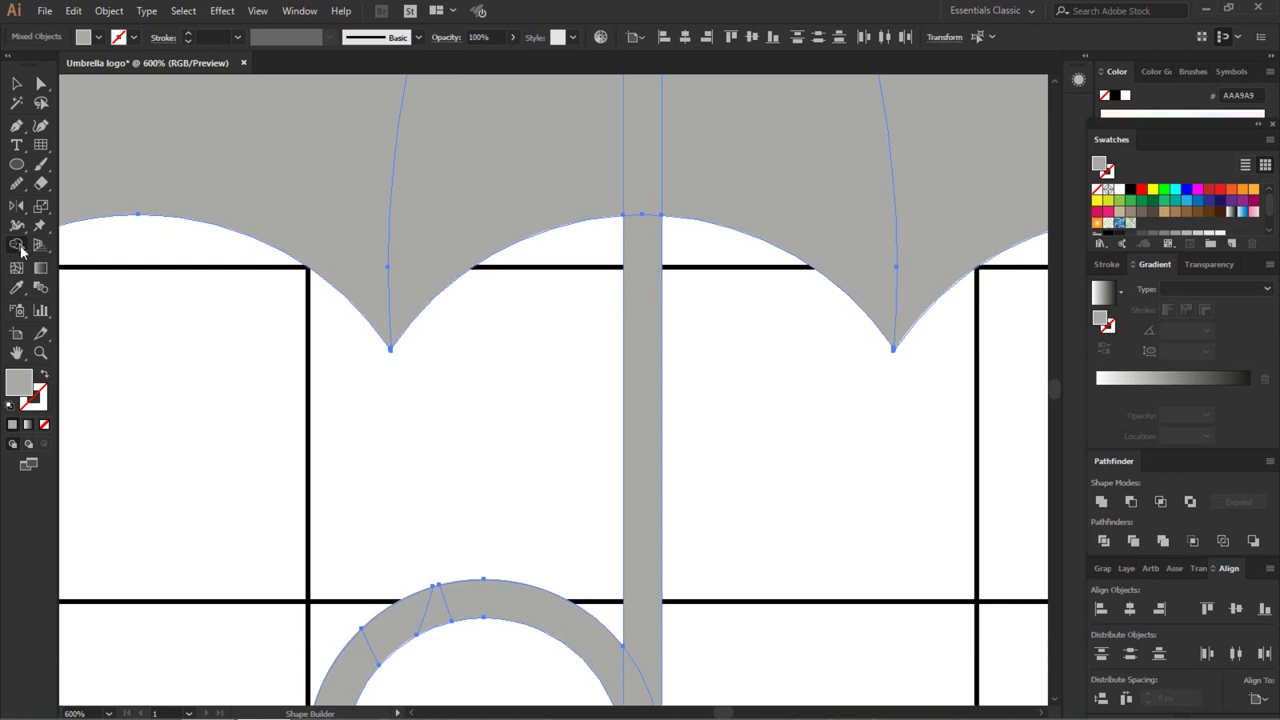
pyautogui.scroll(-1, 435, 438)
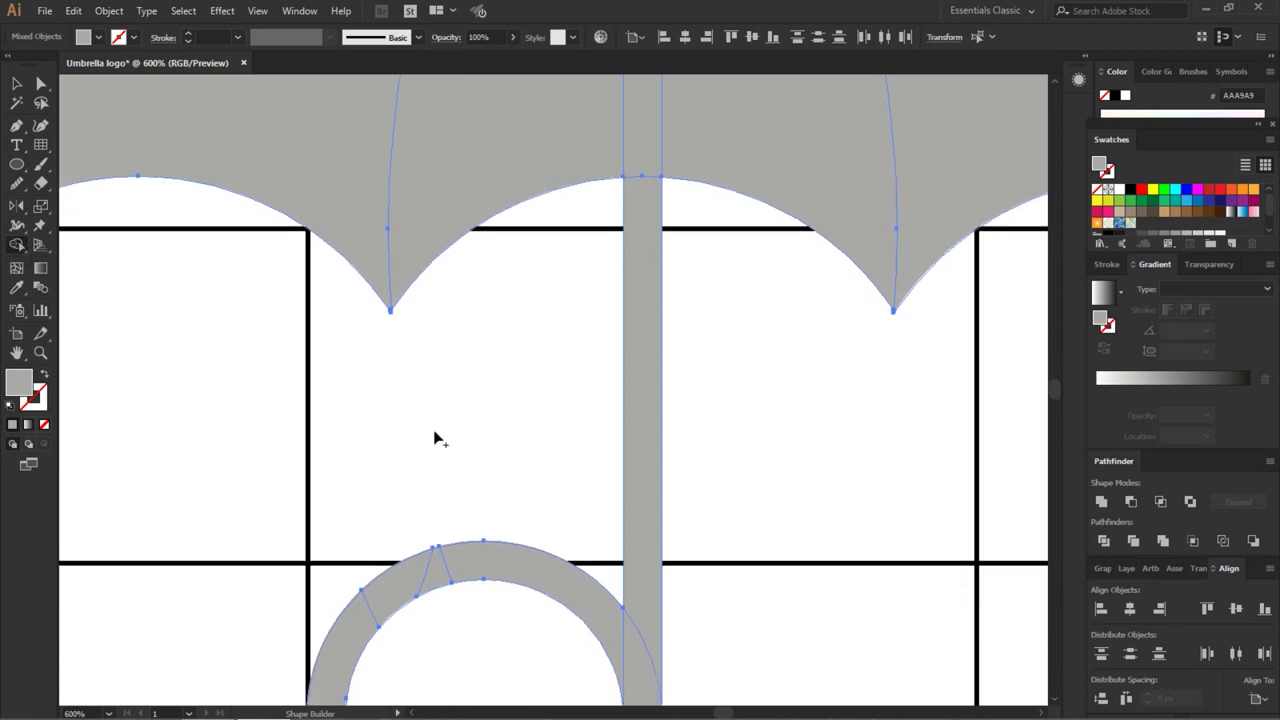
pyautogui.scroll(-1, 435, 438)
pyautogui.scroll(-1, 435, 438)
pyautogui.scroll(-1, 435, 438)
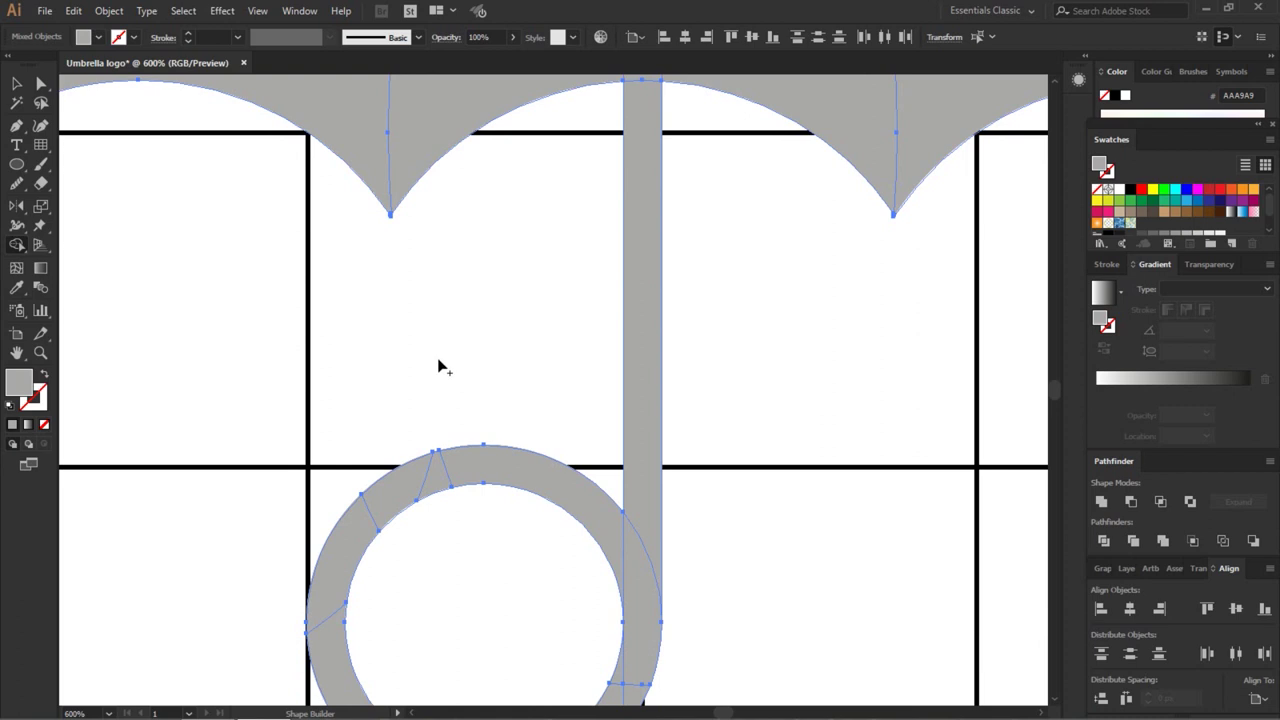
pyautogui.scroll(-2, 438, 365)
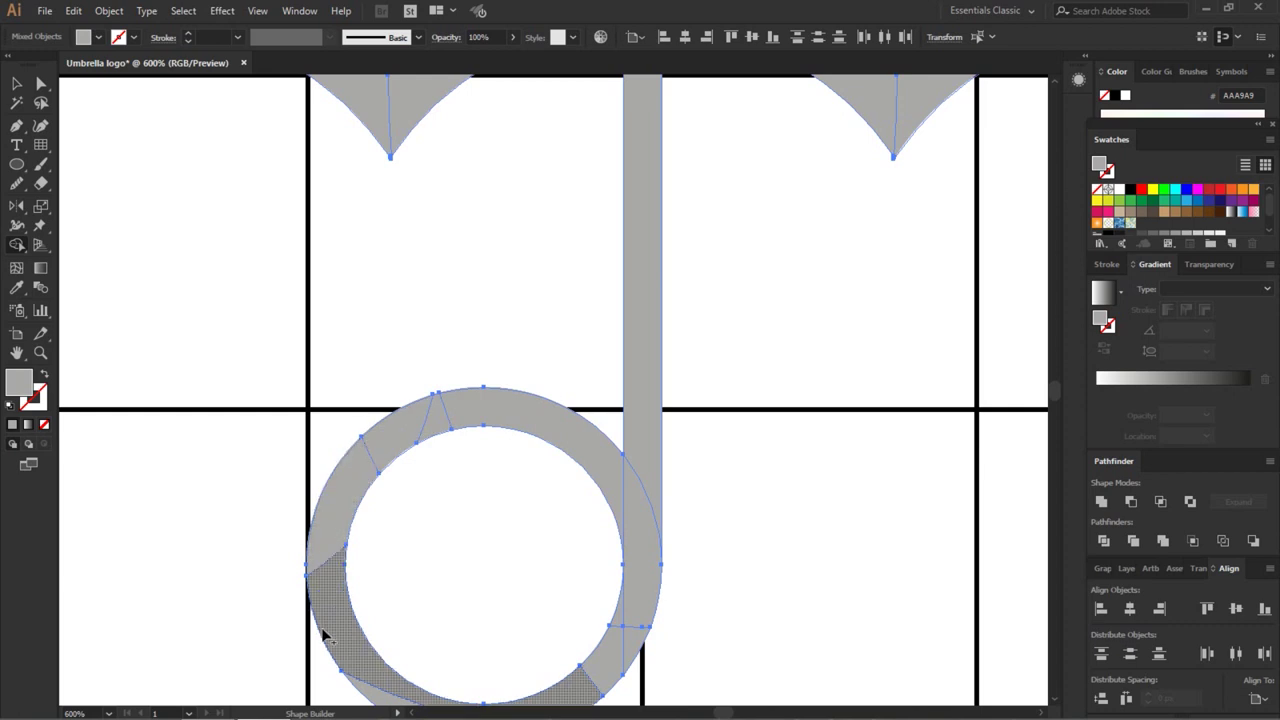
# Fuse every ring segment and the shaft into one continuous grey hook, then deselect.
pyautogui.scroll(-2, 342, 592)
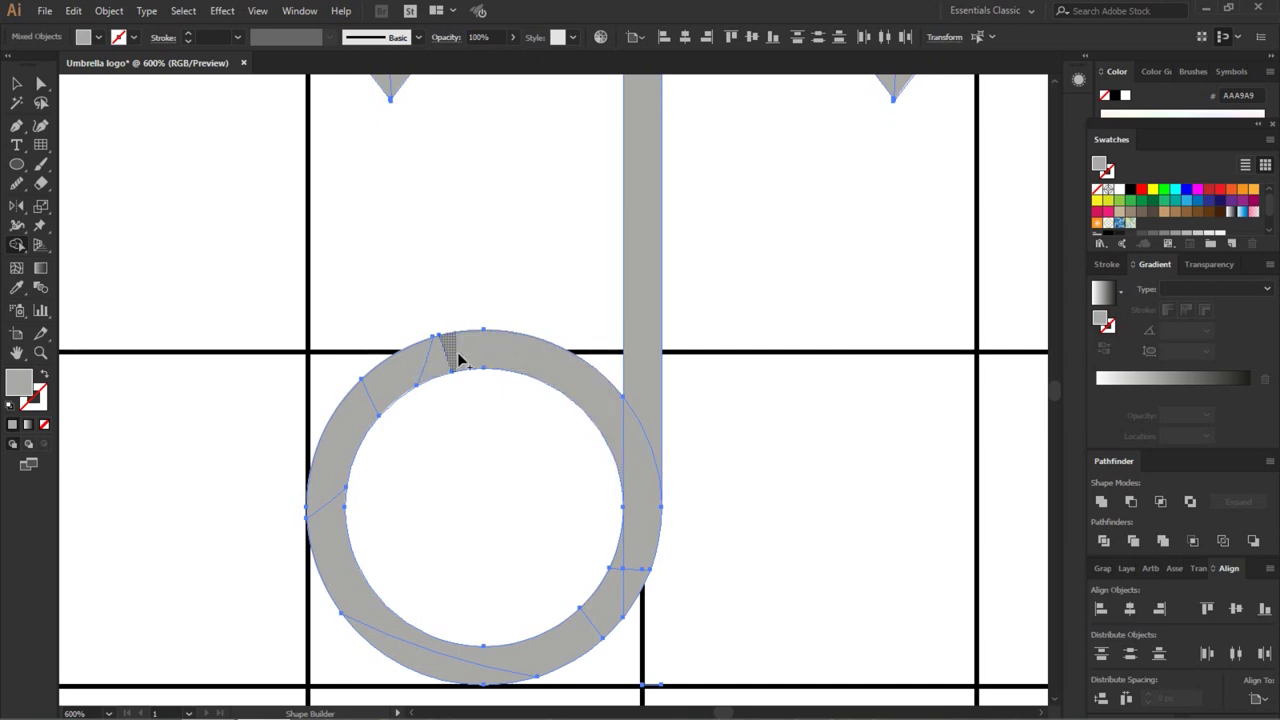
pyautogui.moveTo(447, 360)
pyautogui.mouseDown()
pyautogui.moveTo(417, 366)
pyautogui.moveTo(369, 407)
pyautogui.moveTo(331, 497)
pyautogui.moveTo(337, 589)
pyautogui.moveTo(394, 646)
pyautogui.mouseUp()
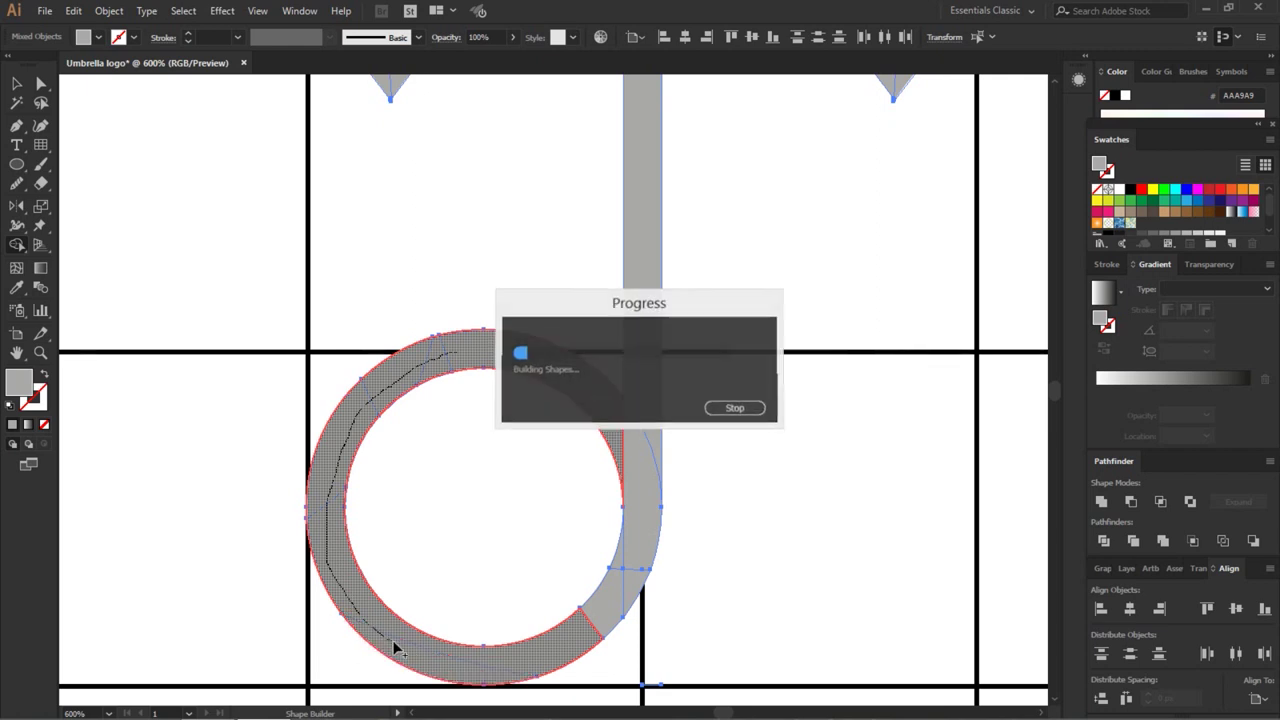
pyautogui.moveTo(604, 396); pyautogui.dragTo(640, 465)
pyautogui.moveTo(633, 550)
pyautogui.mouseDown()
pyautogui.moveTo(597, 617)
pyautogui.moveTo(640, 580)
pyautogui.mouseUp()
pyautogui.moveTo(634, 381); pyautogui.dragTo(640, 442)
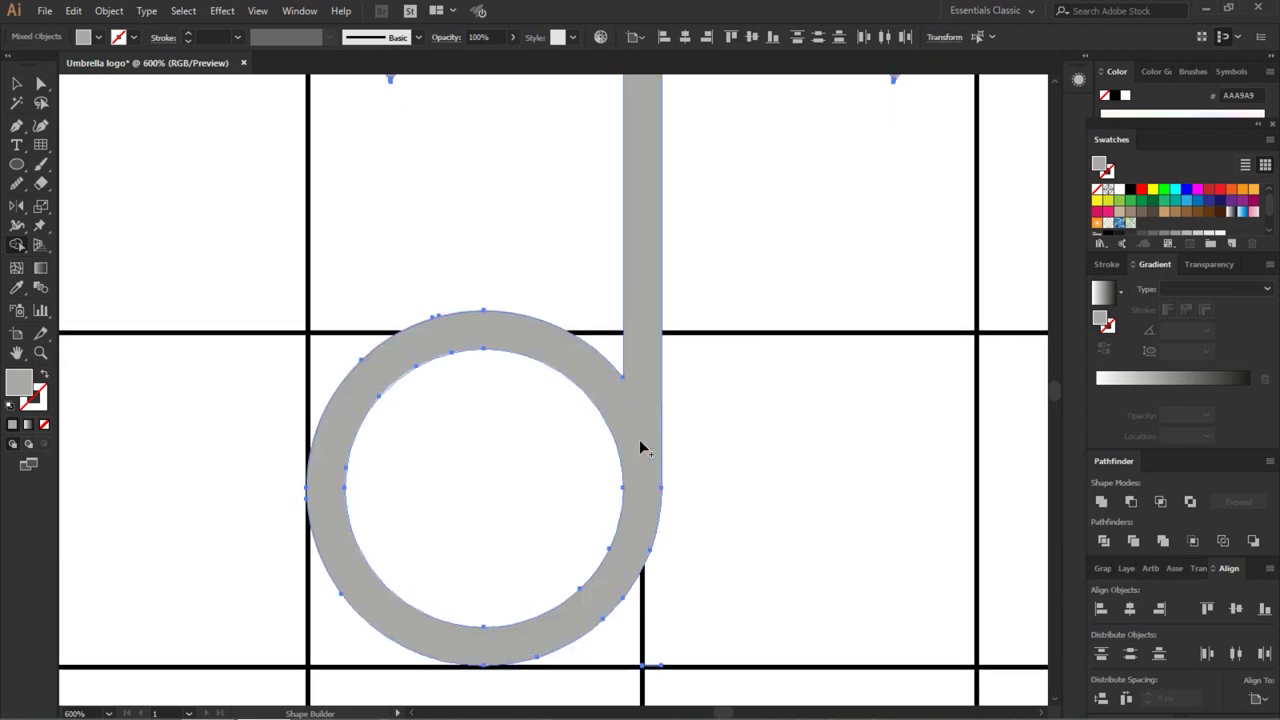
pyautogui.scroll(-1, 640, 447)
pyautogui.press('v')
pyautogui.click(729, 400)
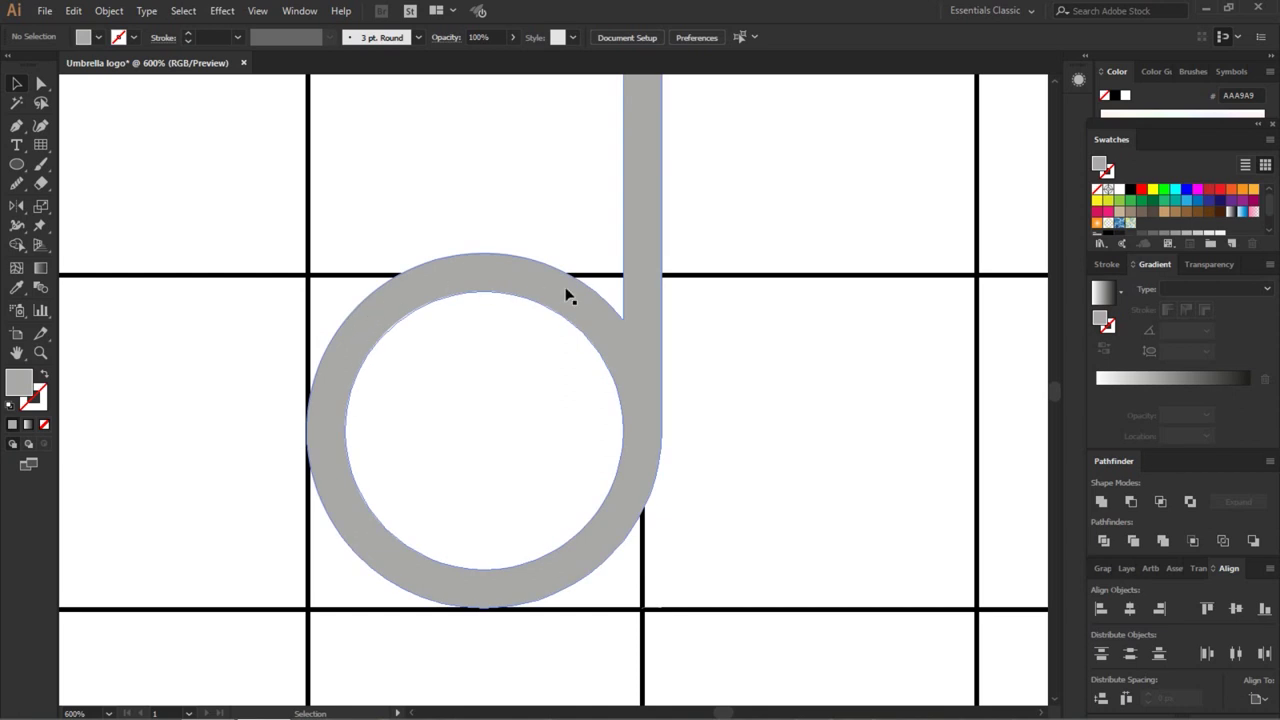
# Draw a closed six-point pen polygon over the ring's upper-left arc, starting and ending at the shaft.
pyautogui.press('p')
pyautogui.click(622, 292)
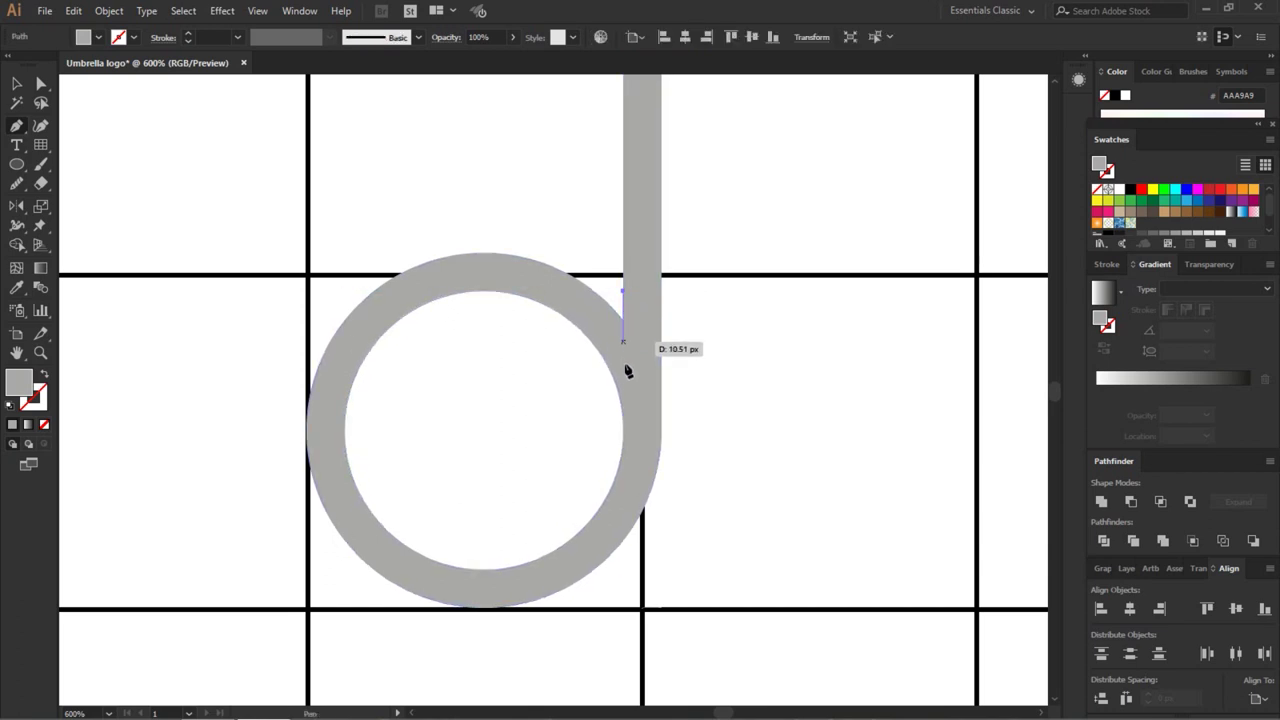
pyautogui.click(623, 424)
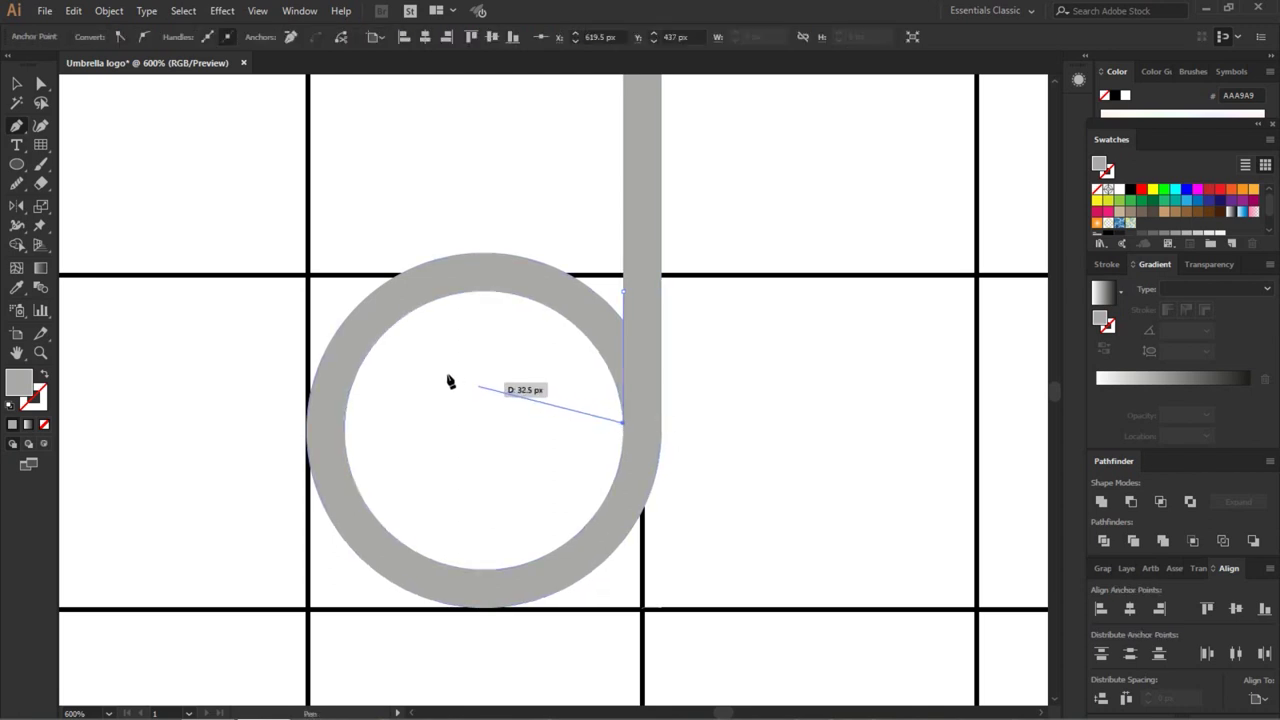
pyautogui.click(366, 374)
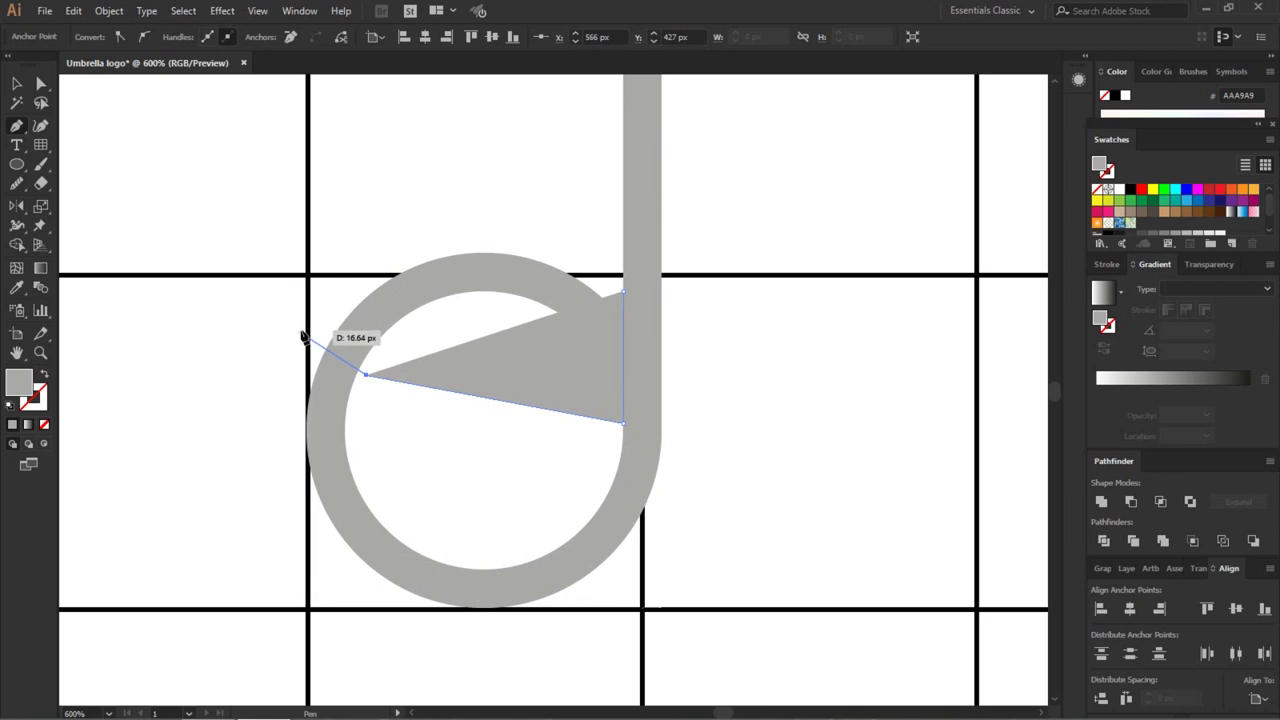
pyautogui.click(309, 332)
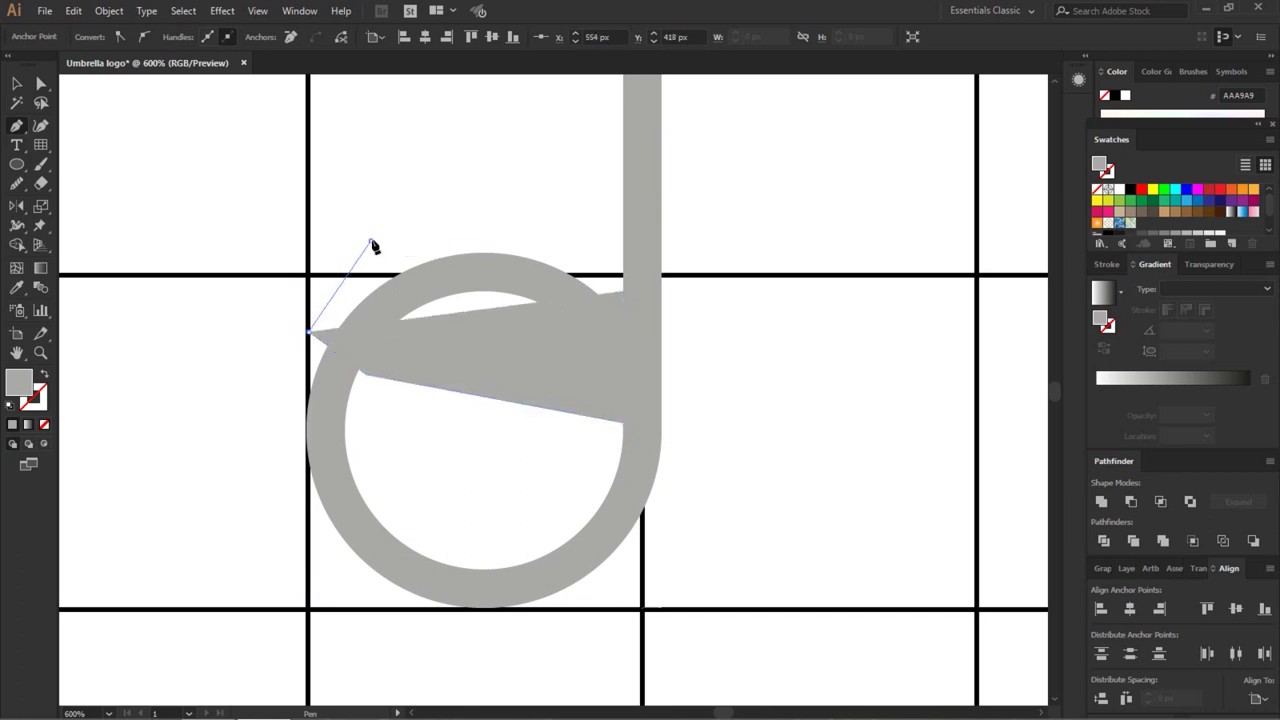
pyautogui.click(371, 241)
pyautogui.click(538, 222)
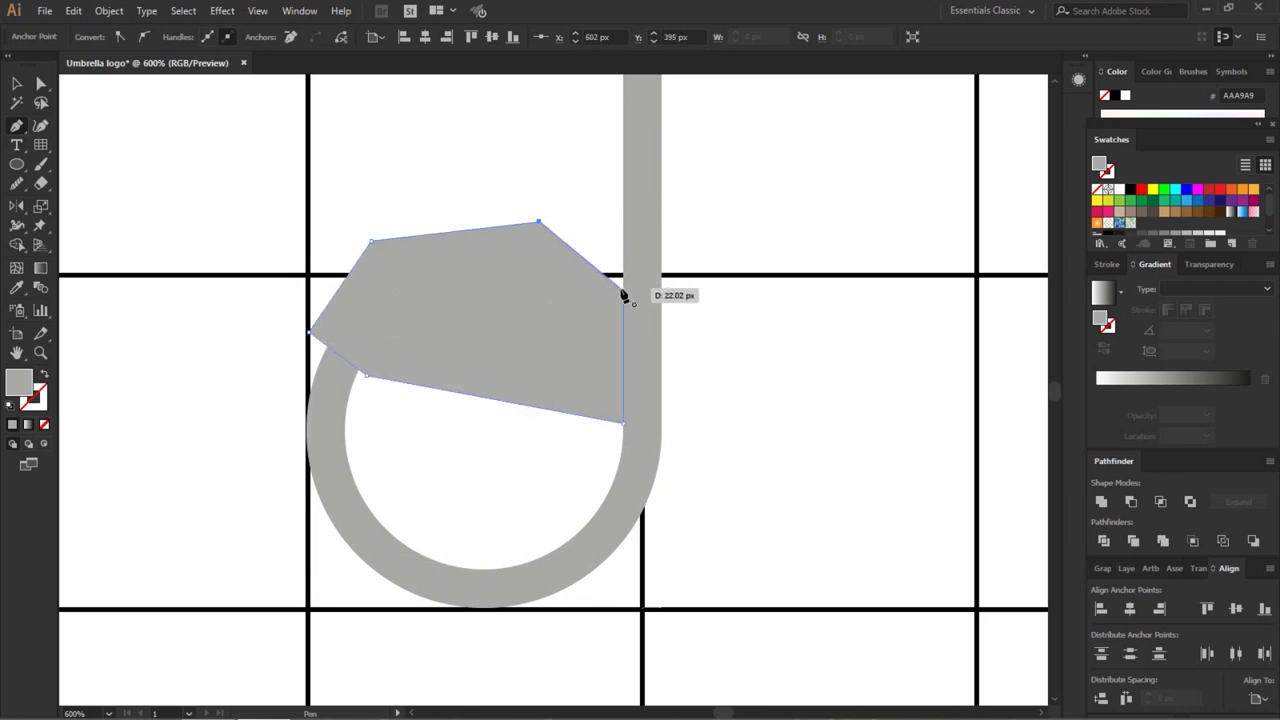
pyautogui.click(622, 292)
pyautogui.press('v')
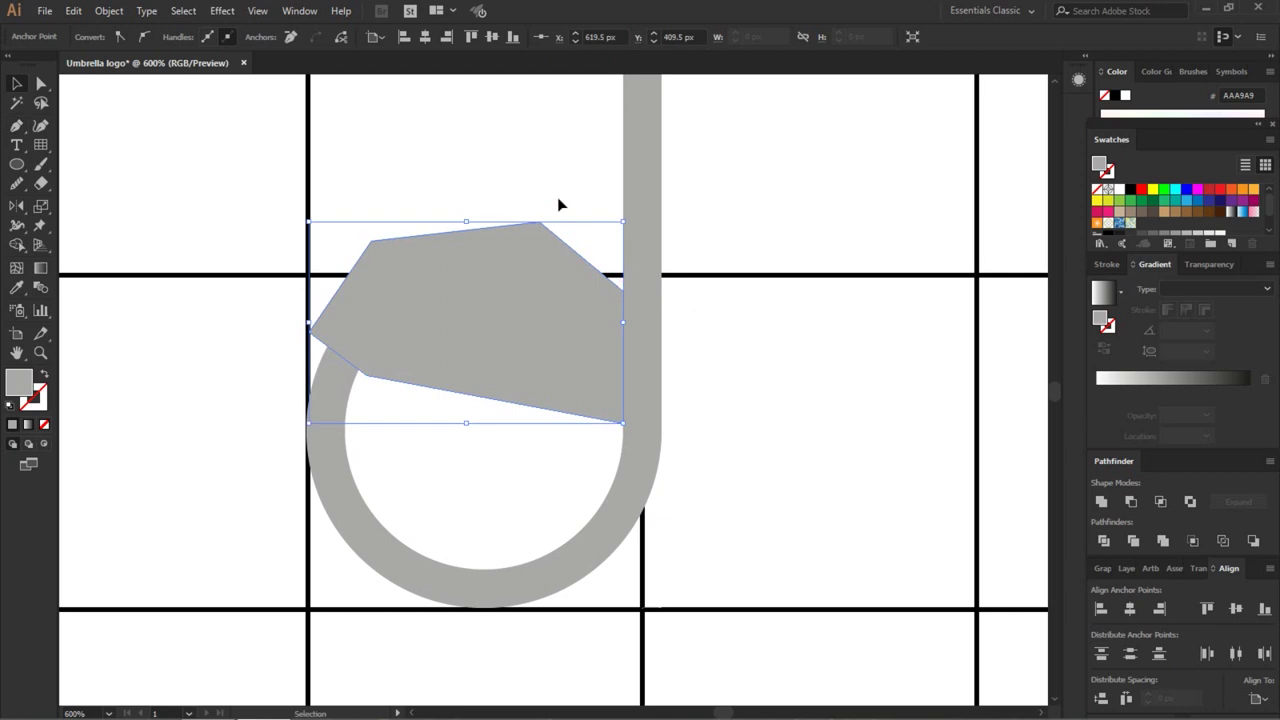
pyautogui.click(558, 204)
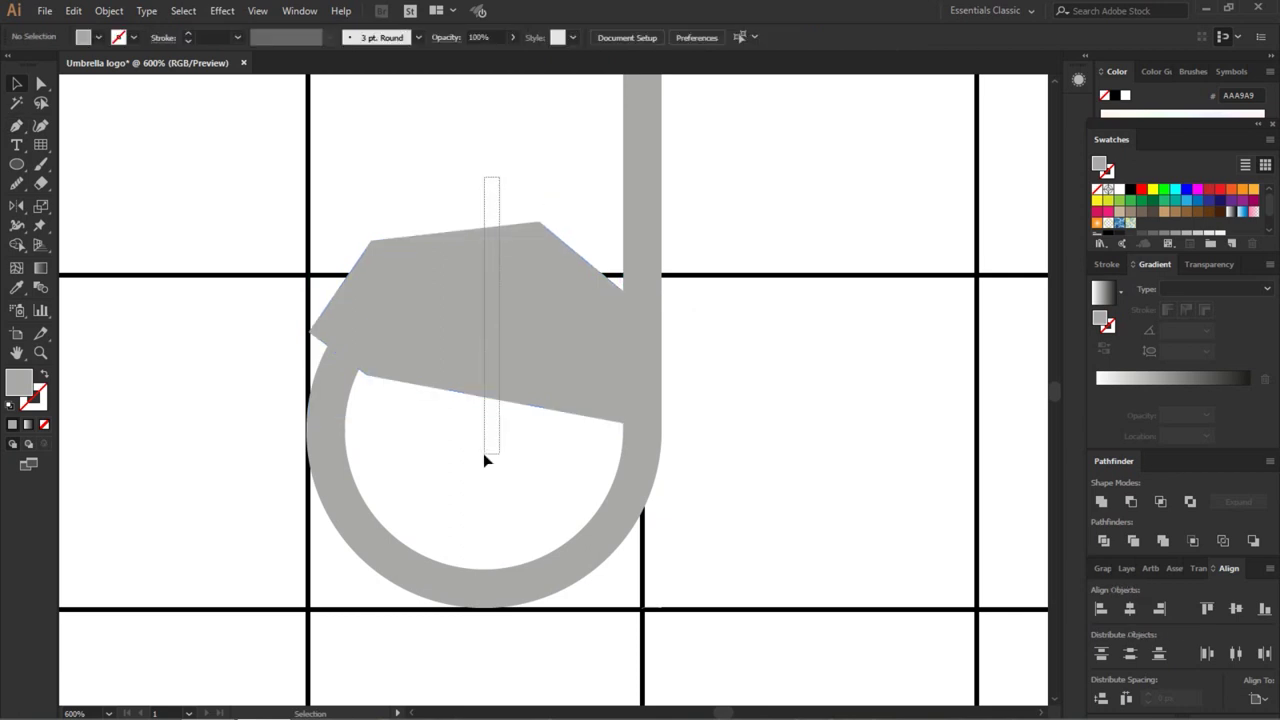
# Divide the ring, hook and overlapping wedge with Pathfinder, then ungroup the pieces.
pyautogui.moveTo(483, 456); pyautogui.dragTo(483, 453)
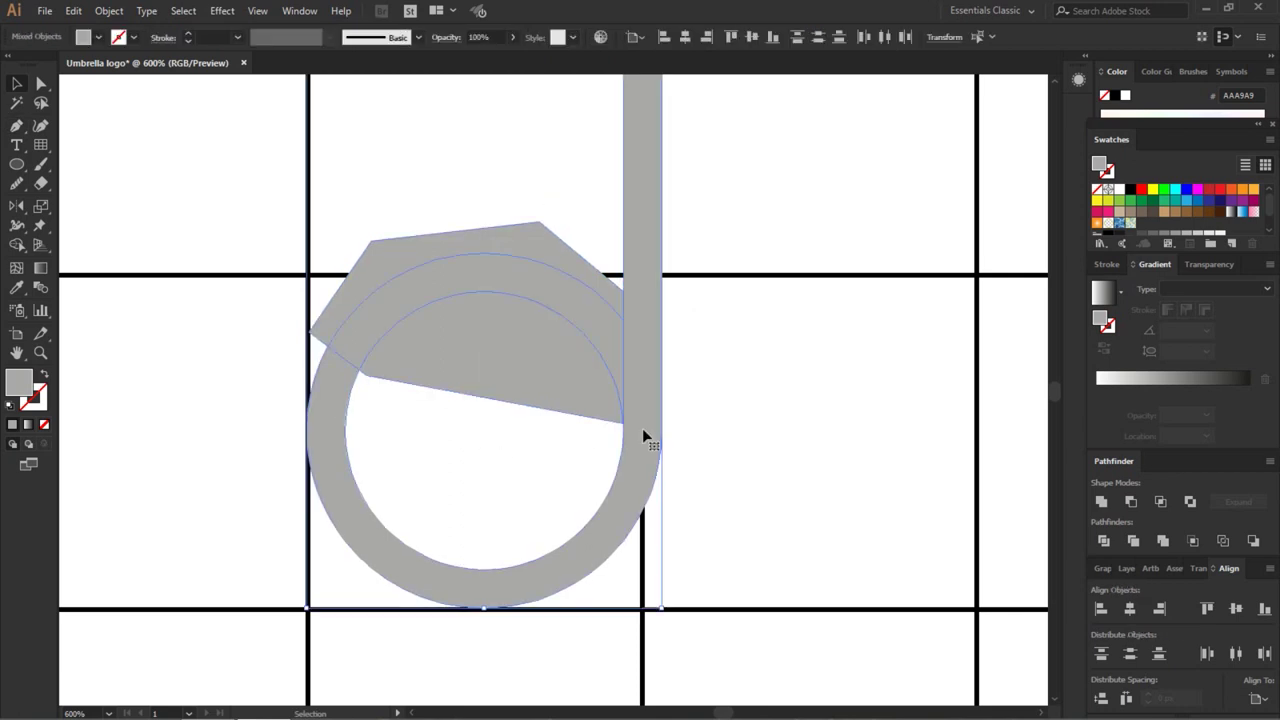
pyautogui.click(1104, 541)
pyautogui.rightClick(442, 259)
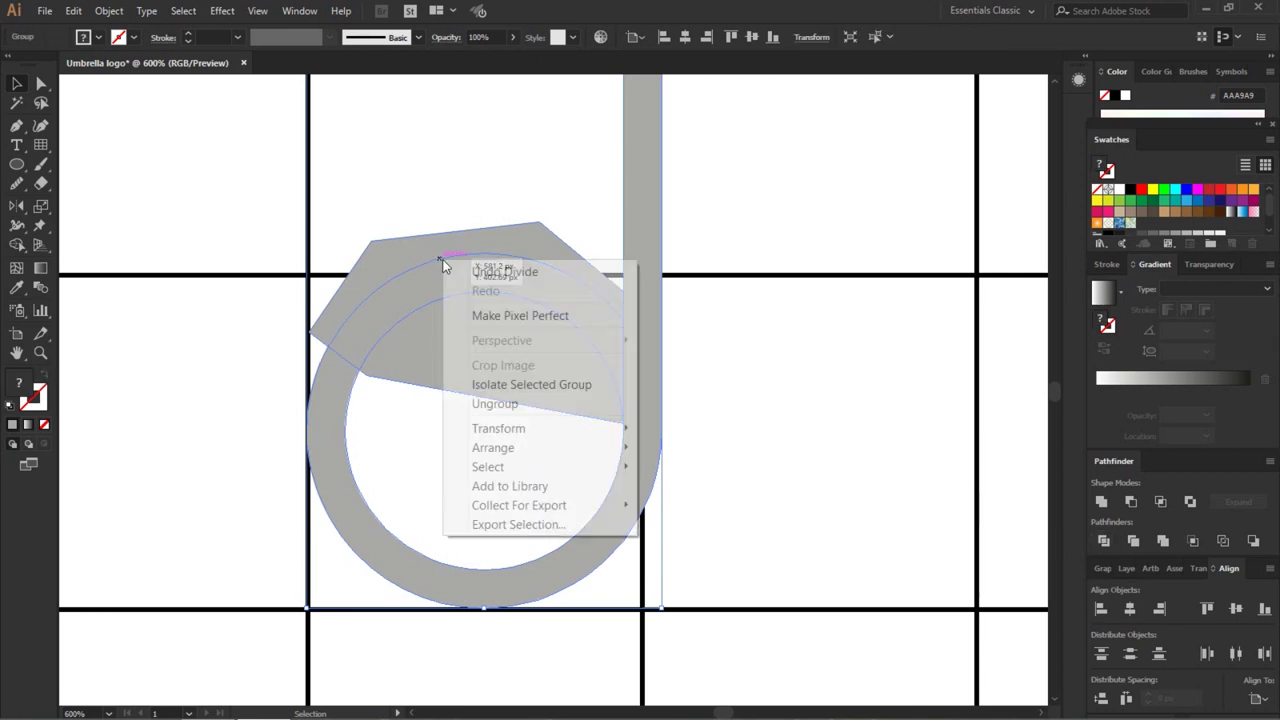
pyautogui.click(523, 412)
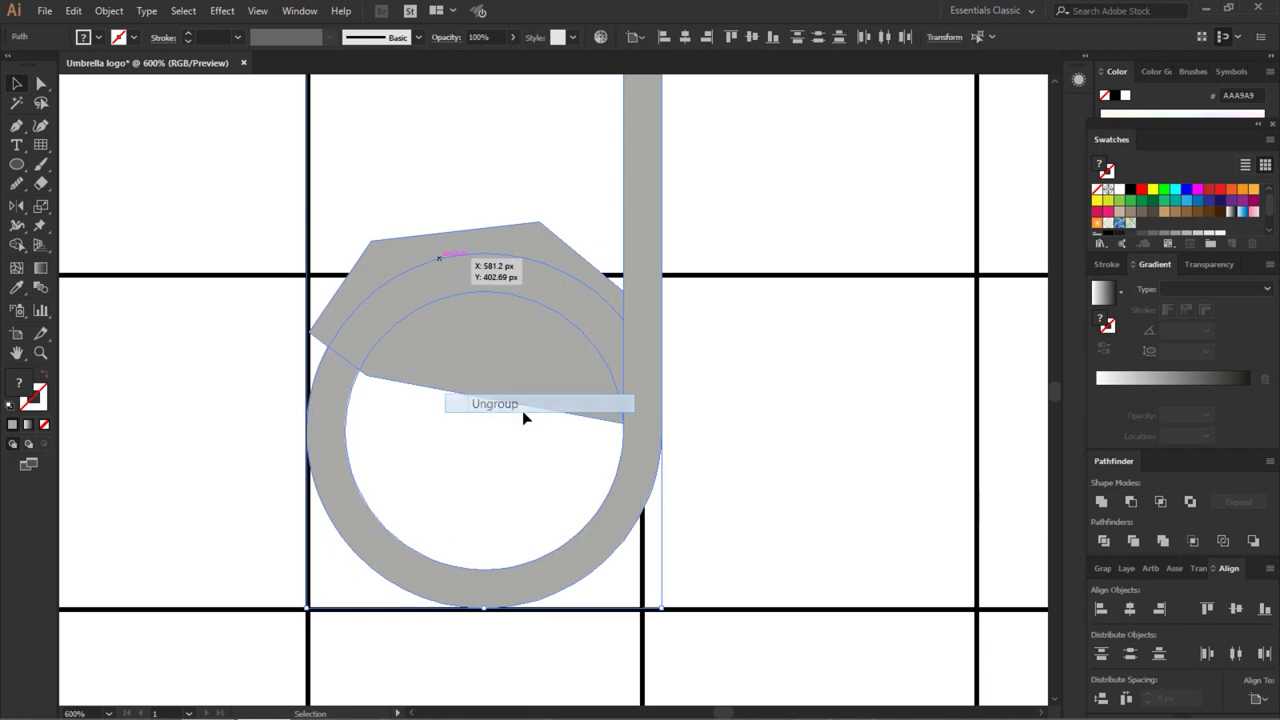
pyautogui.click(717, 428)
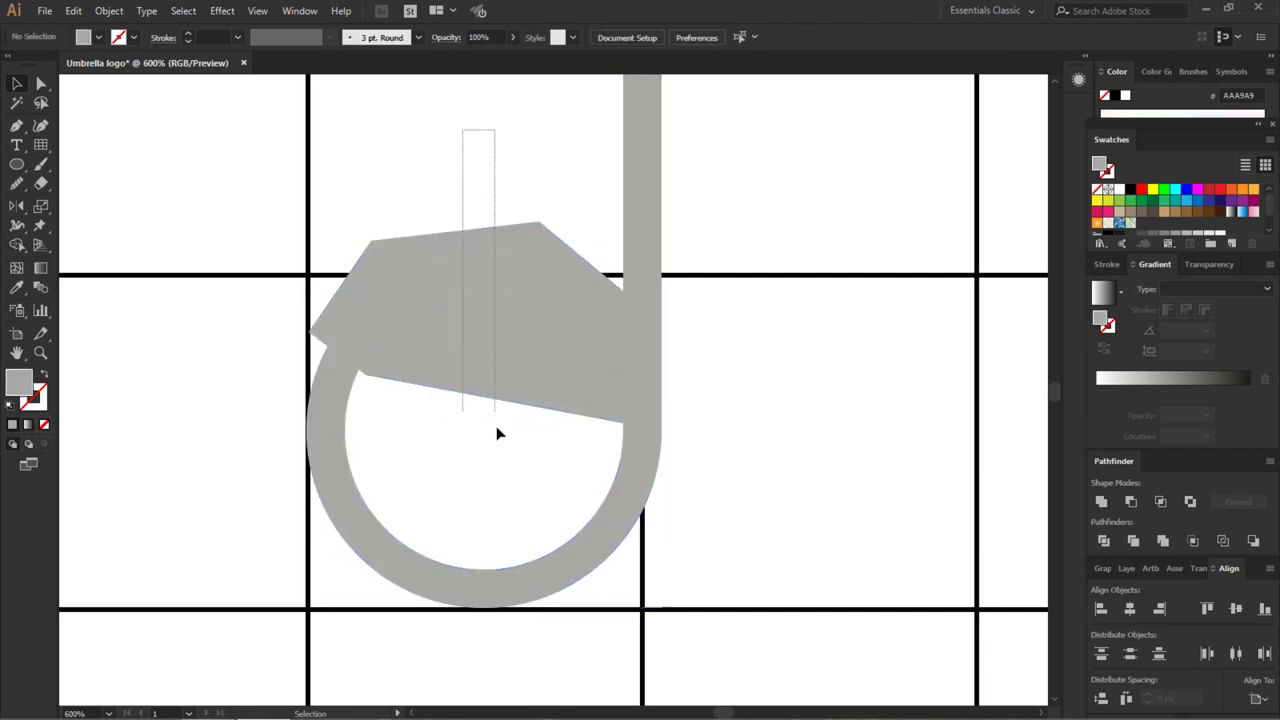
# Delete the leftover wedge and ring pieces, leaving only the J-shaped handle.
pyautogui.moveTo(484, 384); pyautogui.dragTo(497, 434)
pyautogui.press('Delete')
pyautogui.moveTo(711, 507); pyautogui.dragTo(651, 560)
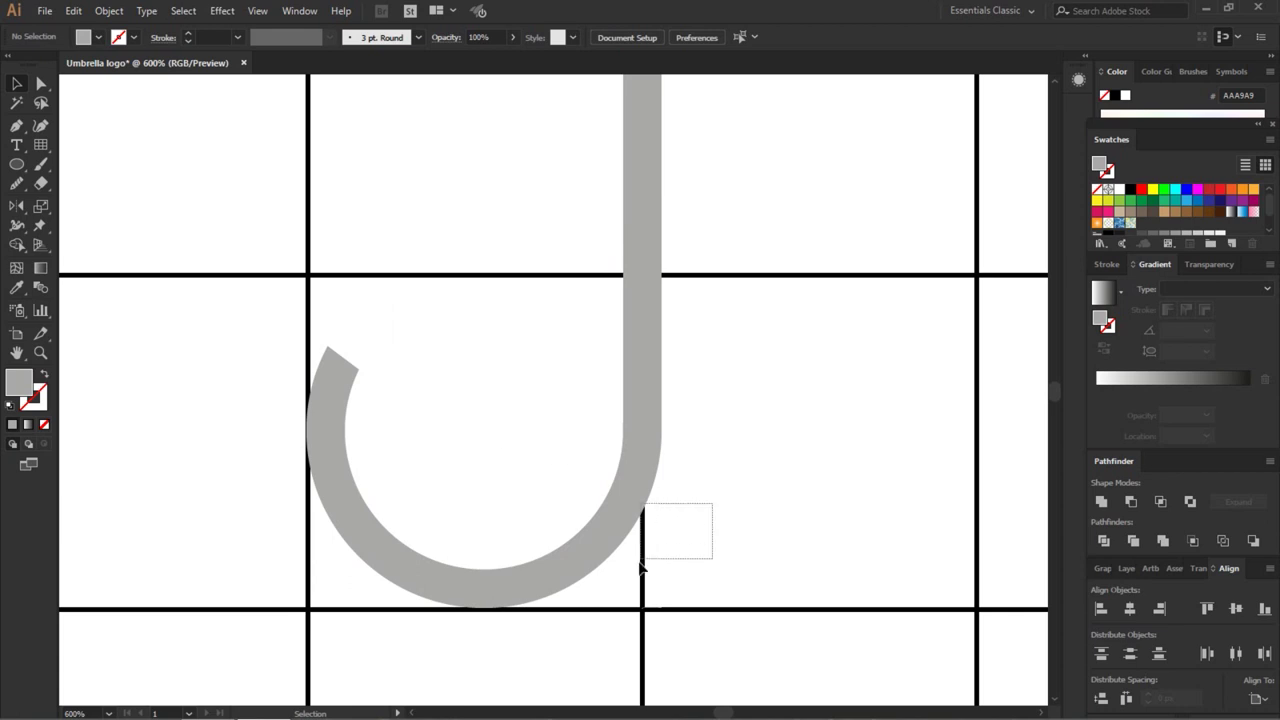
pyautogui.click(706, 547)
pyautogui.moveTo(708, 524); pyautogui.dragTo(657, 596)
pyautogui.moveTo(700, 524); pyautogui.dragTo(643, 575)
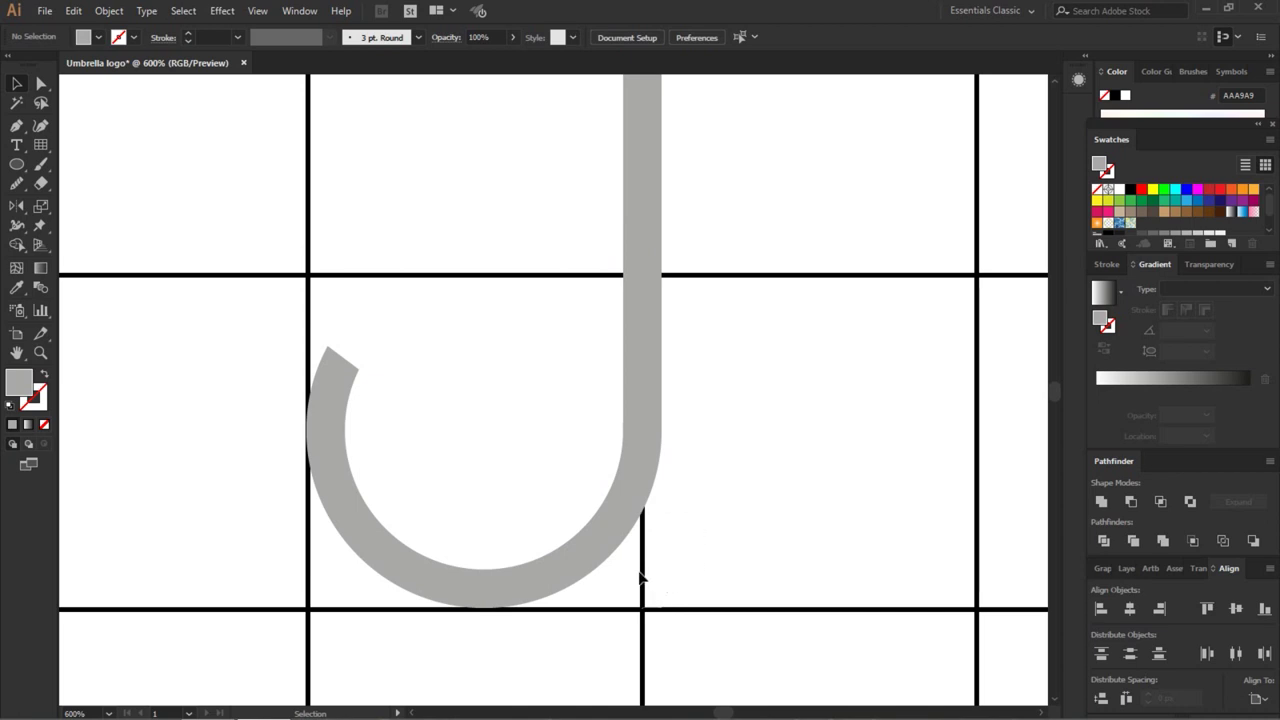
pyautogui.moveTo(689, 408); pyautogui.dragTo(634, 488)
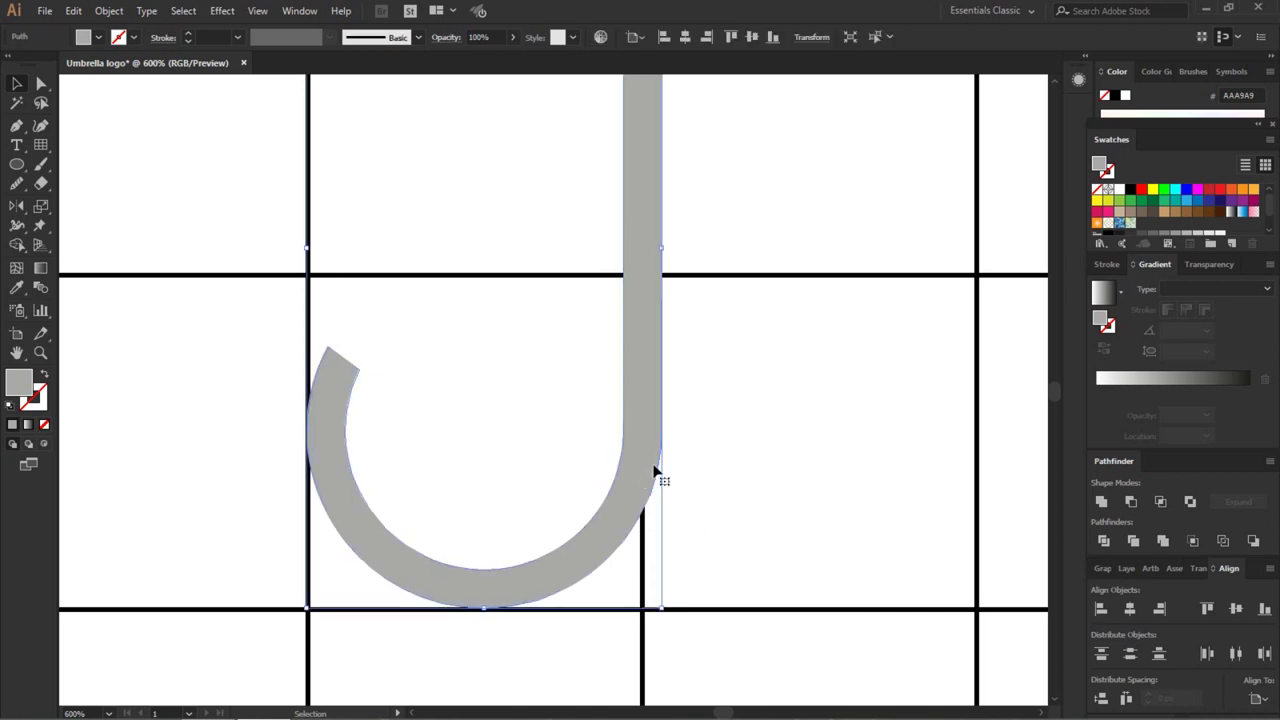
pyautogui.click(708, 442)
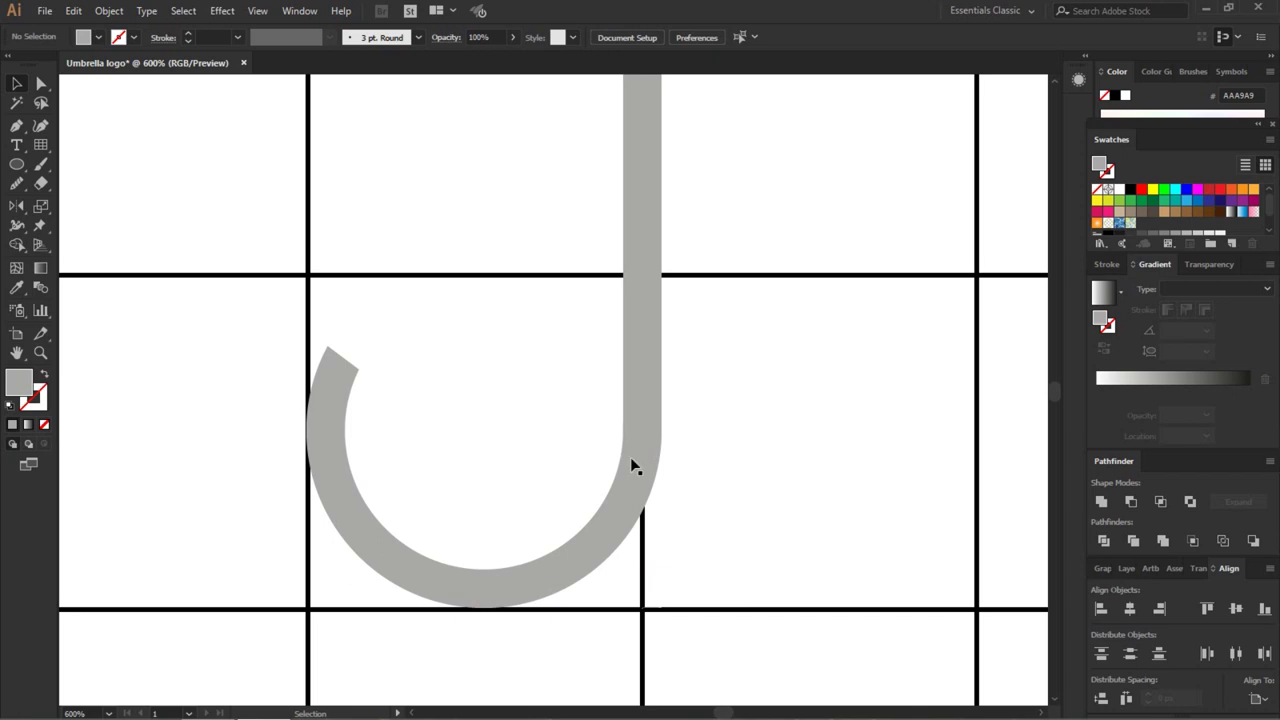
# Round the J hook's angled tip by dragging its tip anchor's live-corner widget, then fit the view.
pyautogui.click(40, 84)
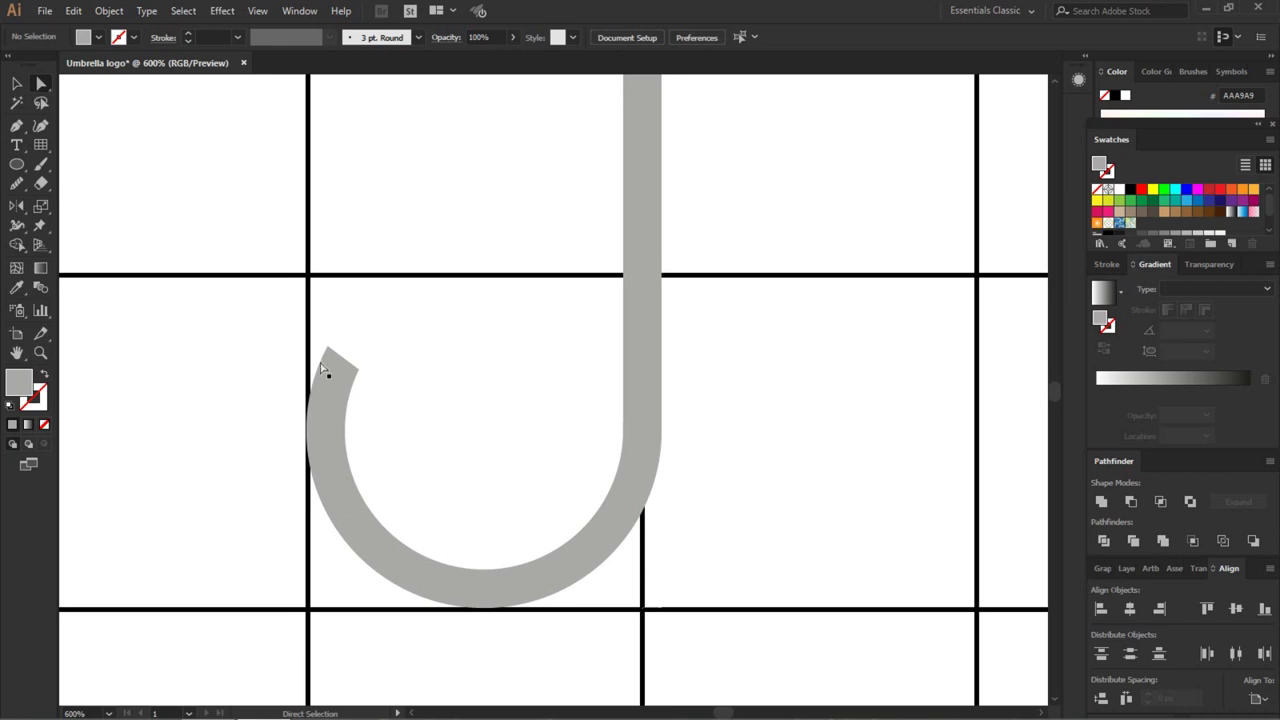
pyautogui.moveTo(306, 325); pyautogui.dragTo(378, 388)
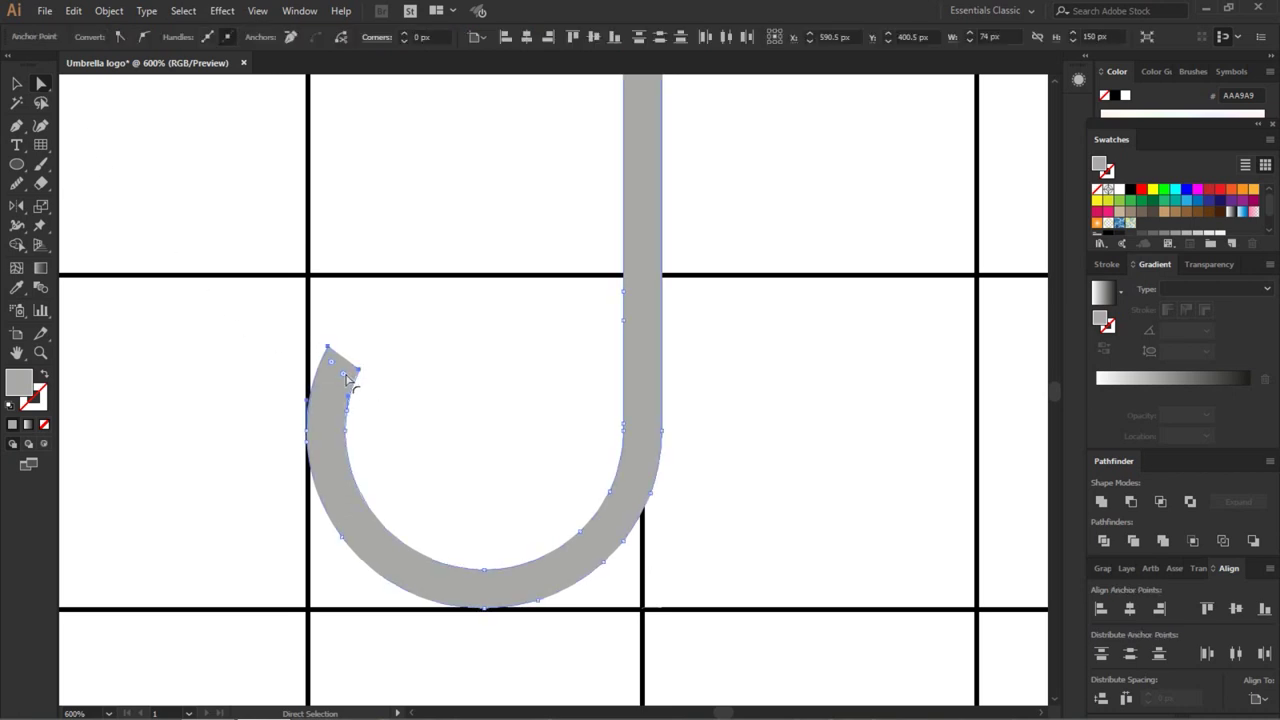
pyautogui.moveTo(320, 340); pyautogui.dragTo(337, 370)
pyautogui.moveTo(333, 366); pyautogui.dragTo(336, 390)
pyautogui.click(506, 317)
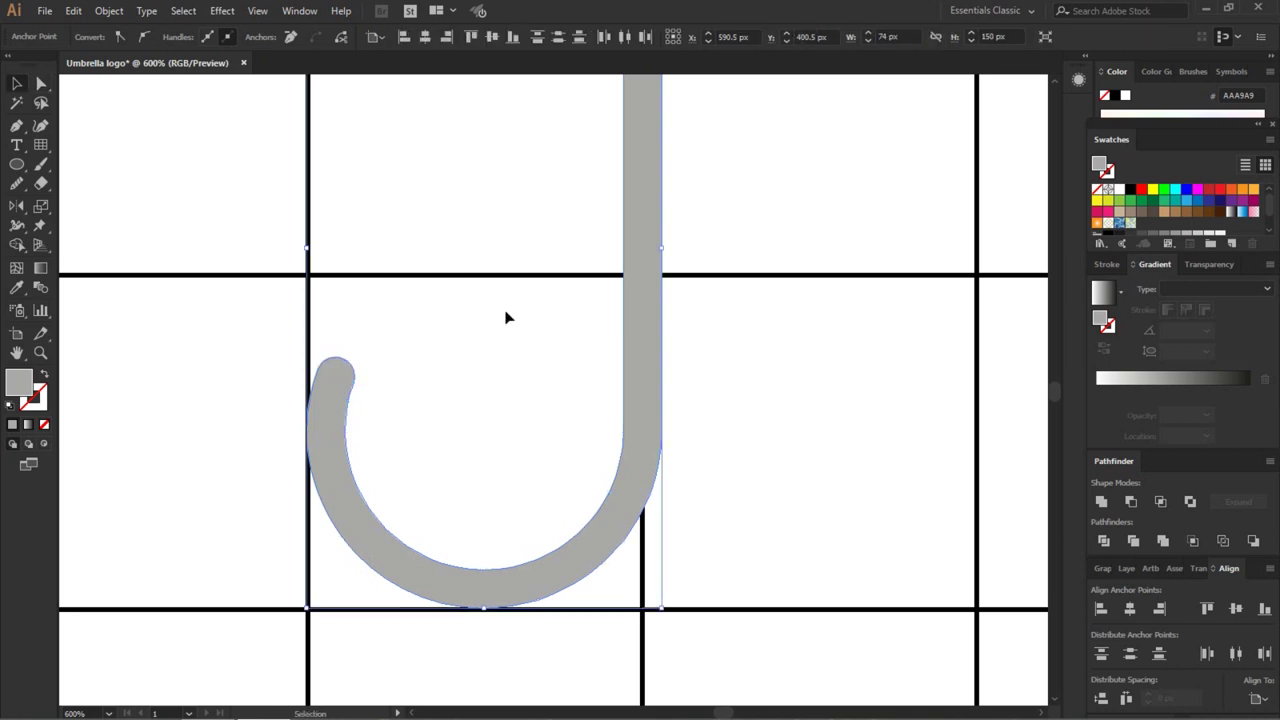
pyautogui.hotkey('ctrl', '0')
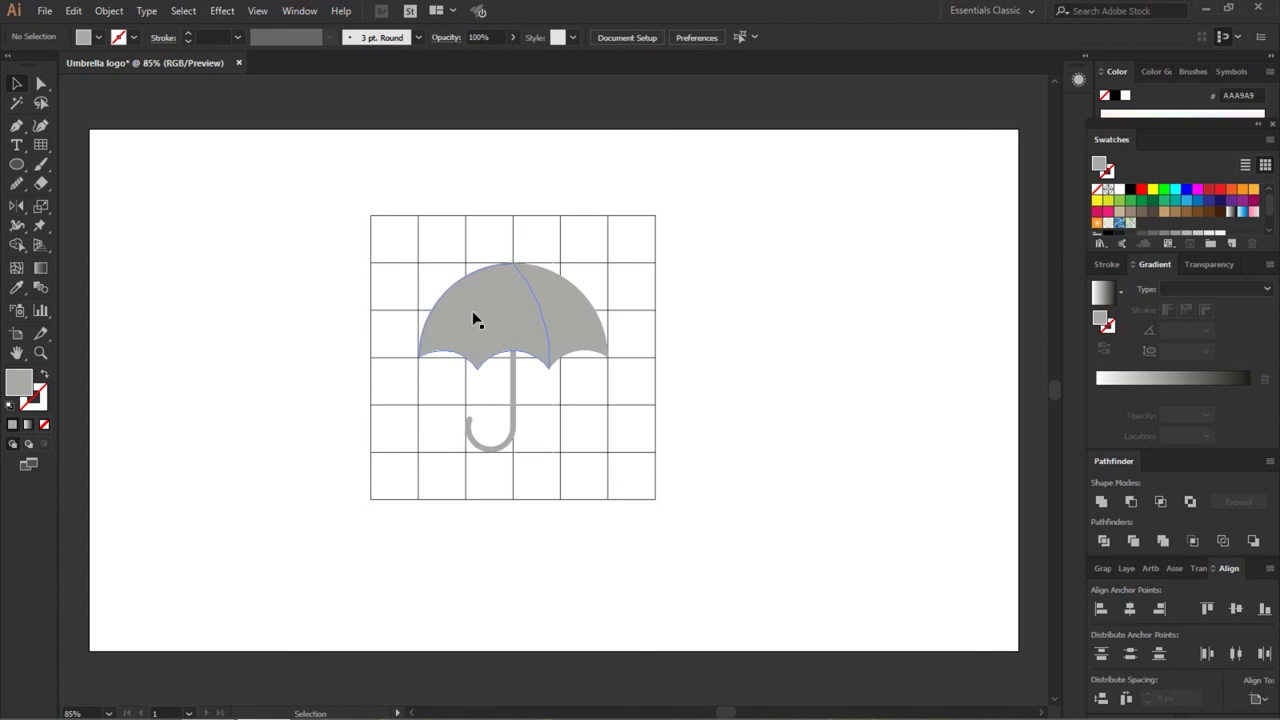
# Unlock all objects, delete the construction grid lines, and select the umbrella.
pyautogui.click(113, 10)
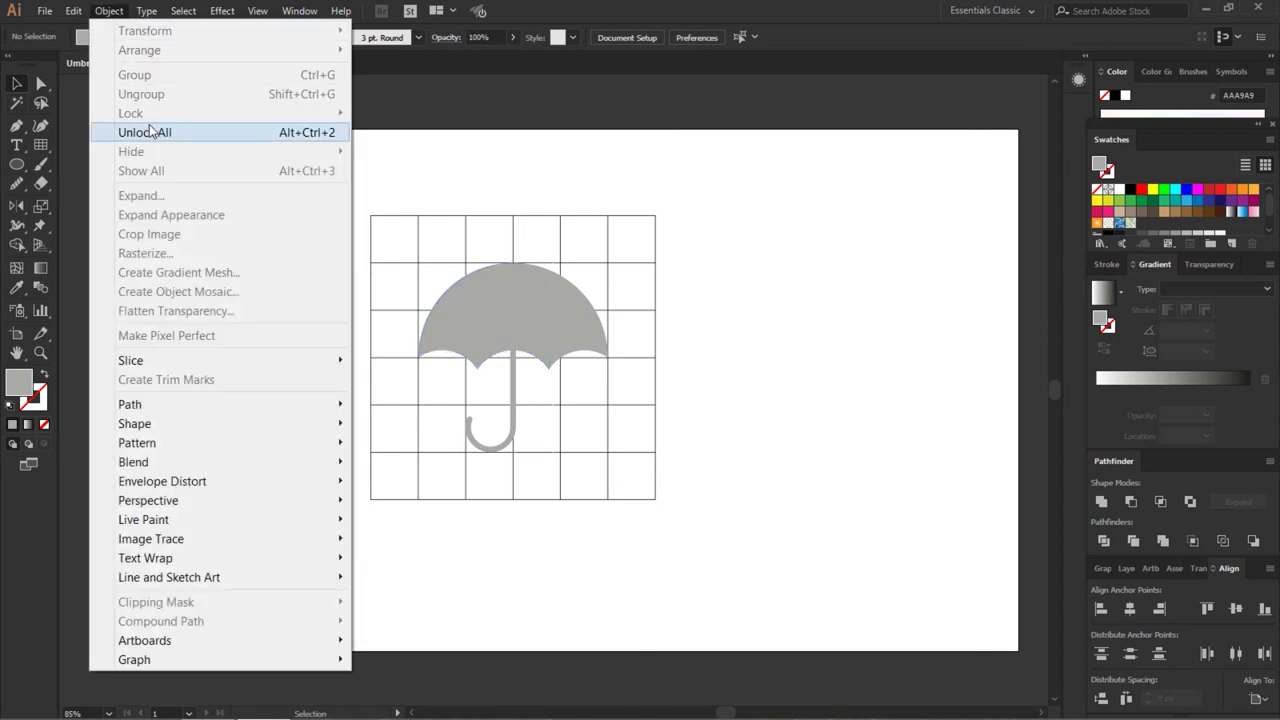
pyautogui.click(147, 131)
pyautogui.click(220, 215)
pyautogui.moveTo(341, 164); pyautogui.dragTo(393, 275)
pyautogui.press('Delete')
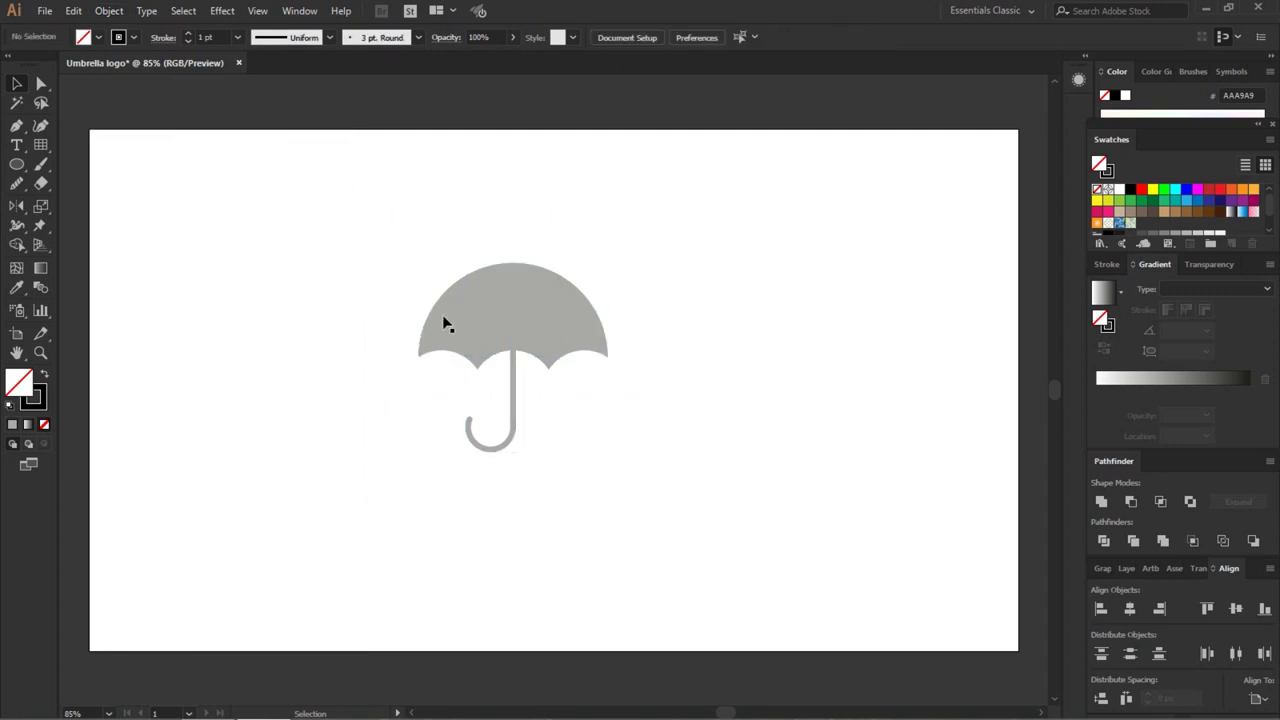
pyautogui.click(447, 324)
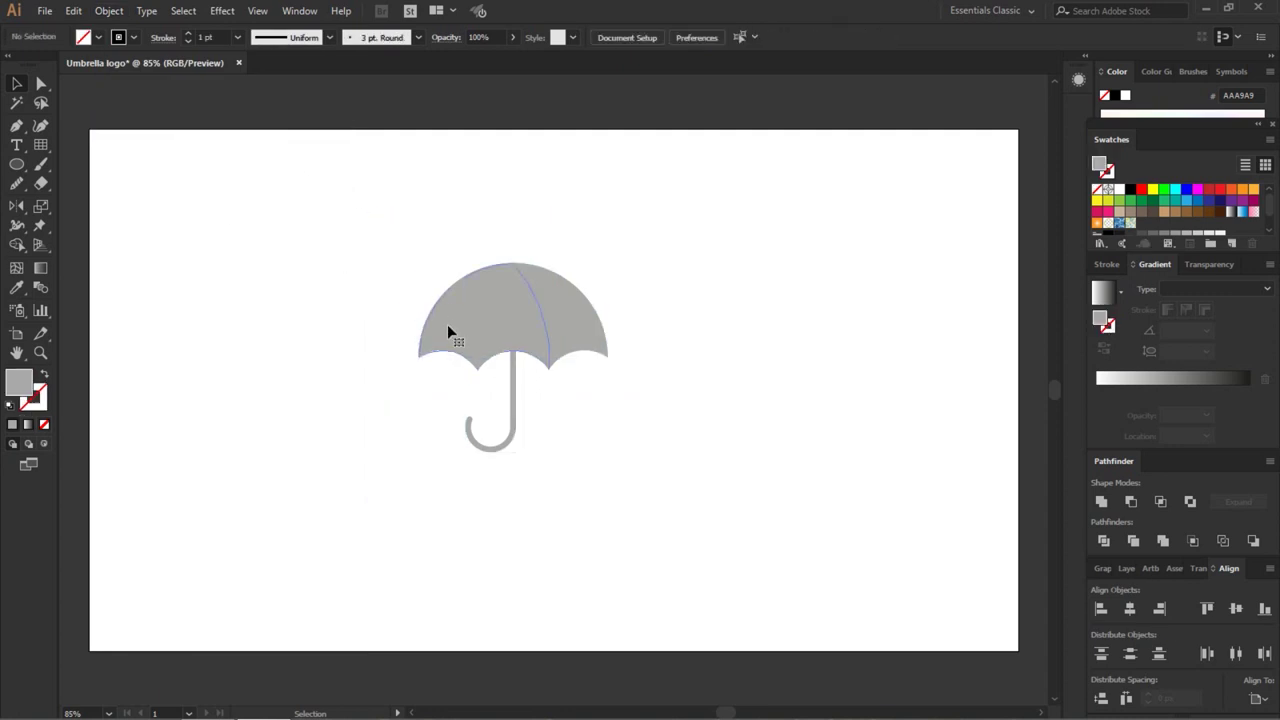
# Divide the umbrella canopy along its curved dividing lines with Pathfinder Divide.
pyautogui.click(570, 308)
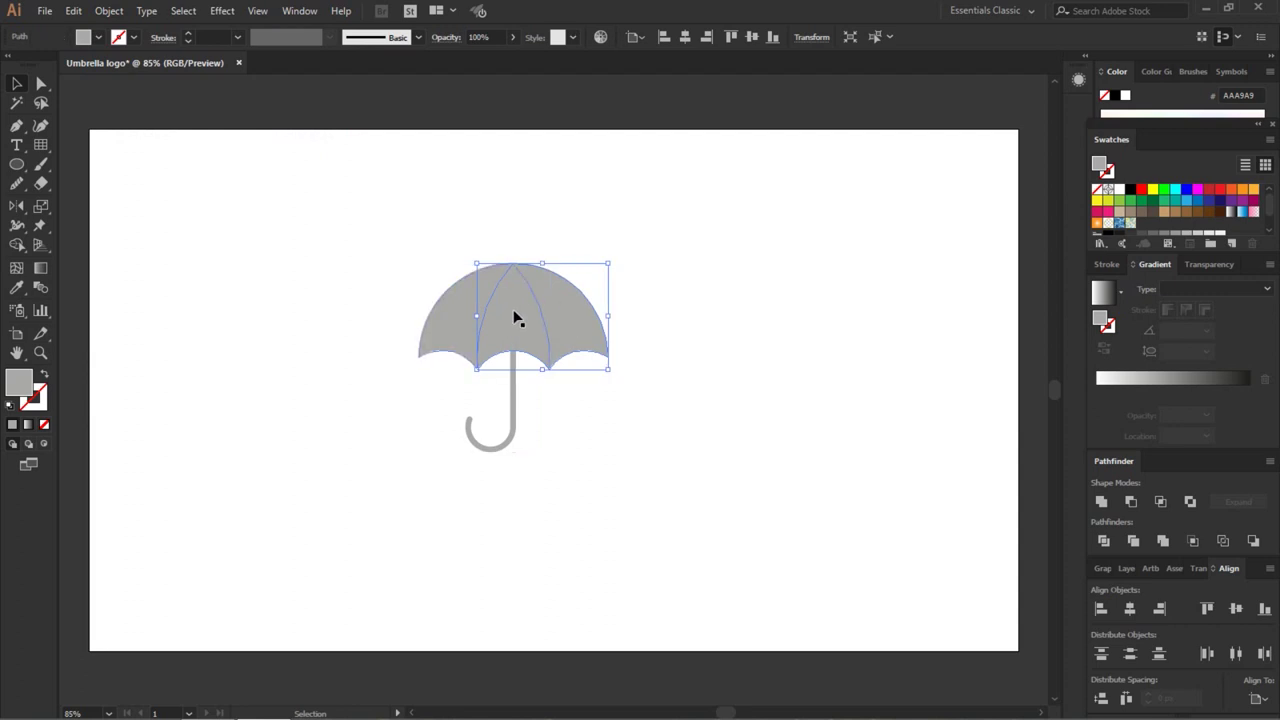
pyautogui.click(457, 309)
pyautogui.click(446, 244)
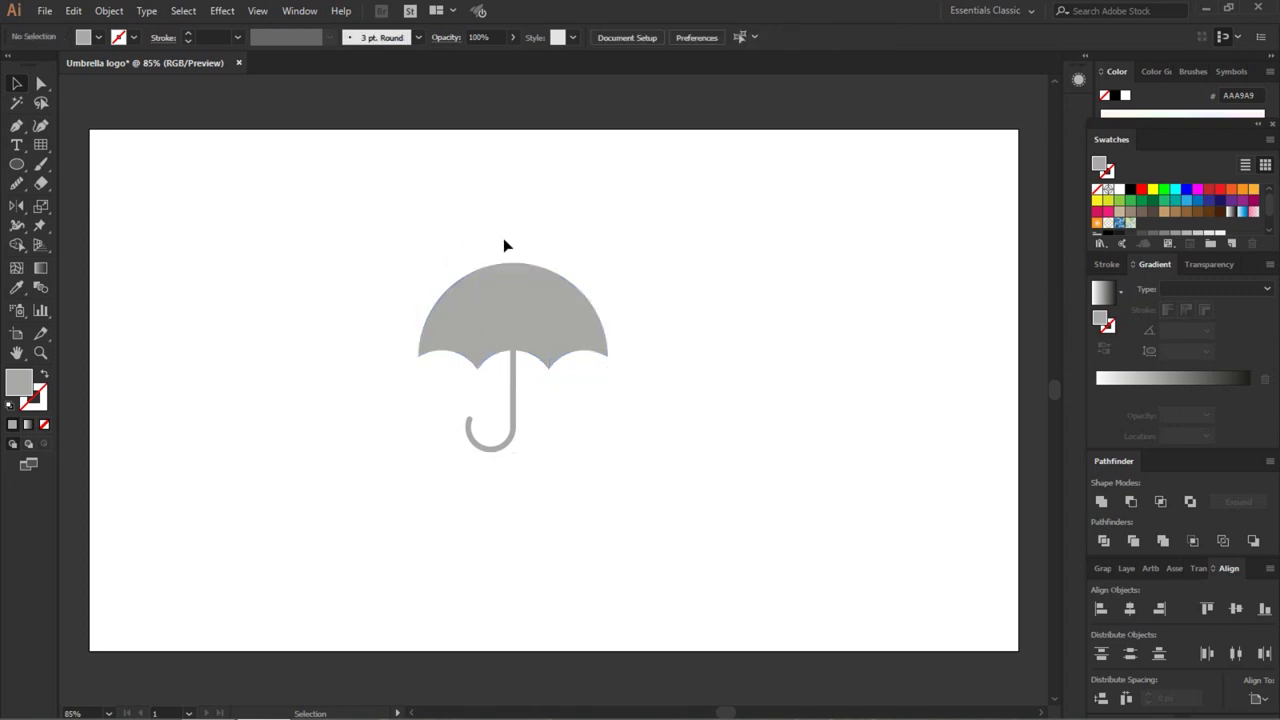
pyautogui.moveTo(447, 233); pyautogui.dragTo(557, 273)
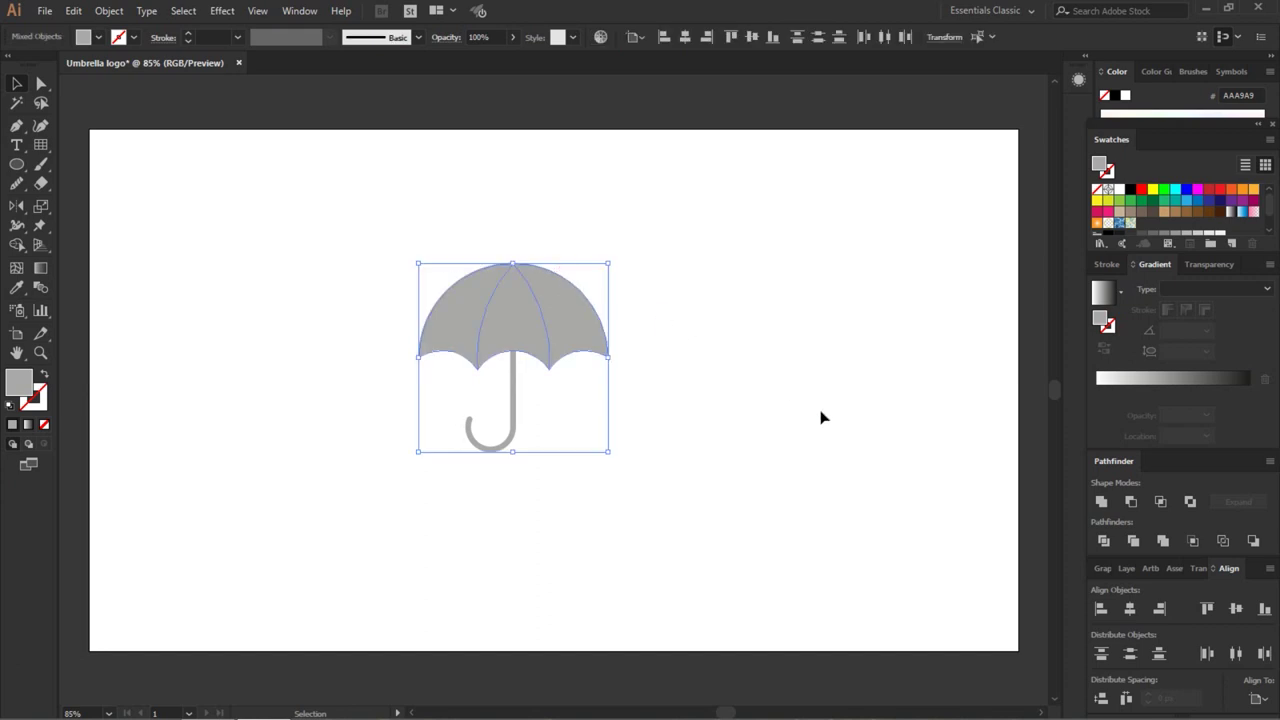
pyautogui.click(1105, 542)
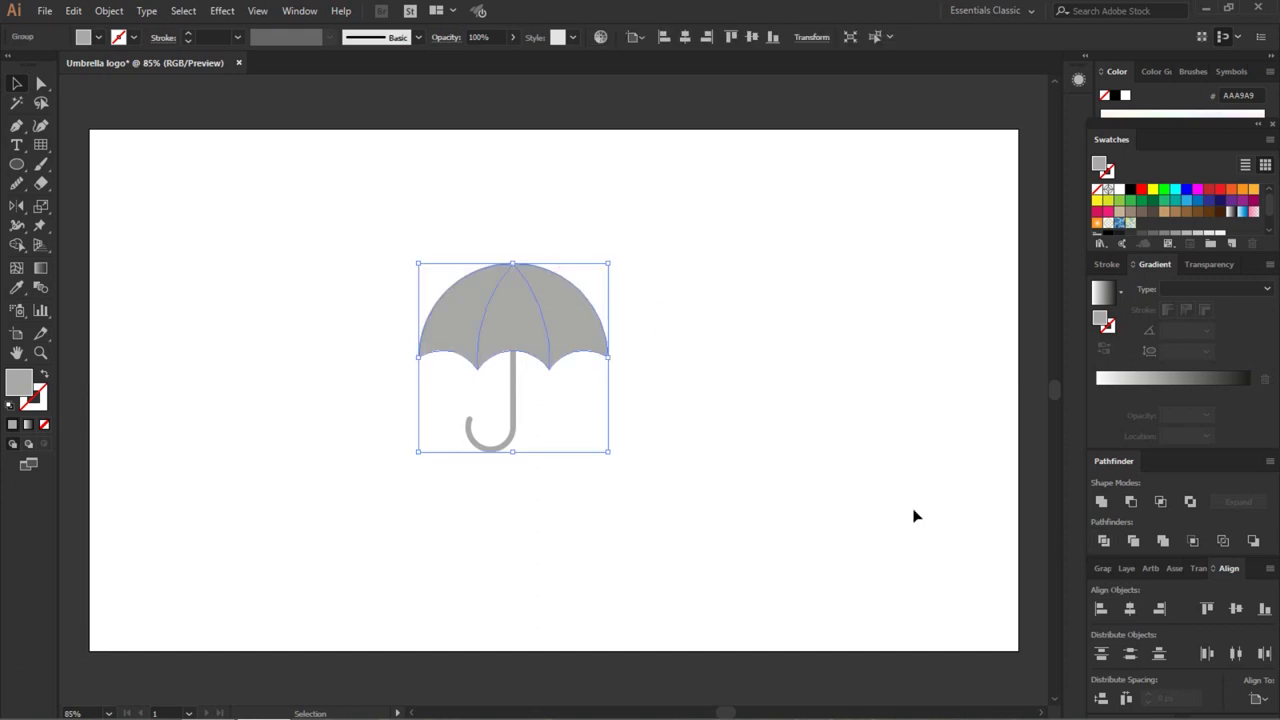
# Ungroup the divided canopy pieces and select the right canopy panel.
pyautogui.rightClick(517, 325)
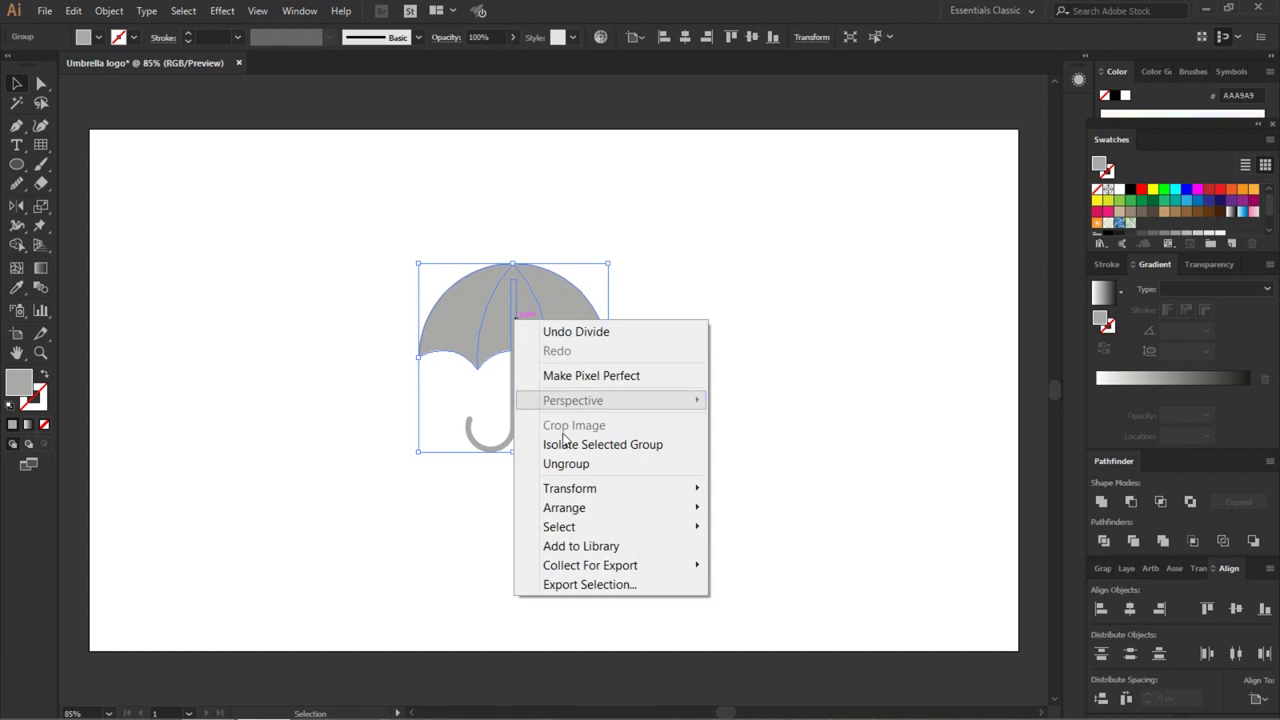
pyautogui.click(566, 463)
pyautogui.click(770, 285)
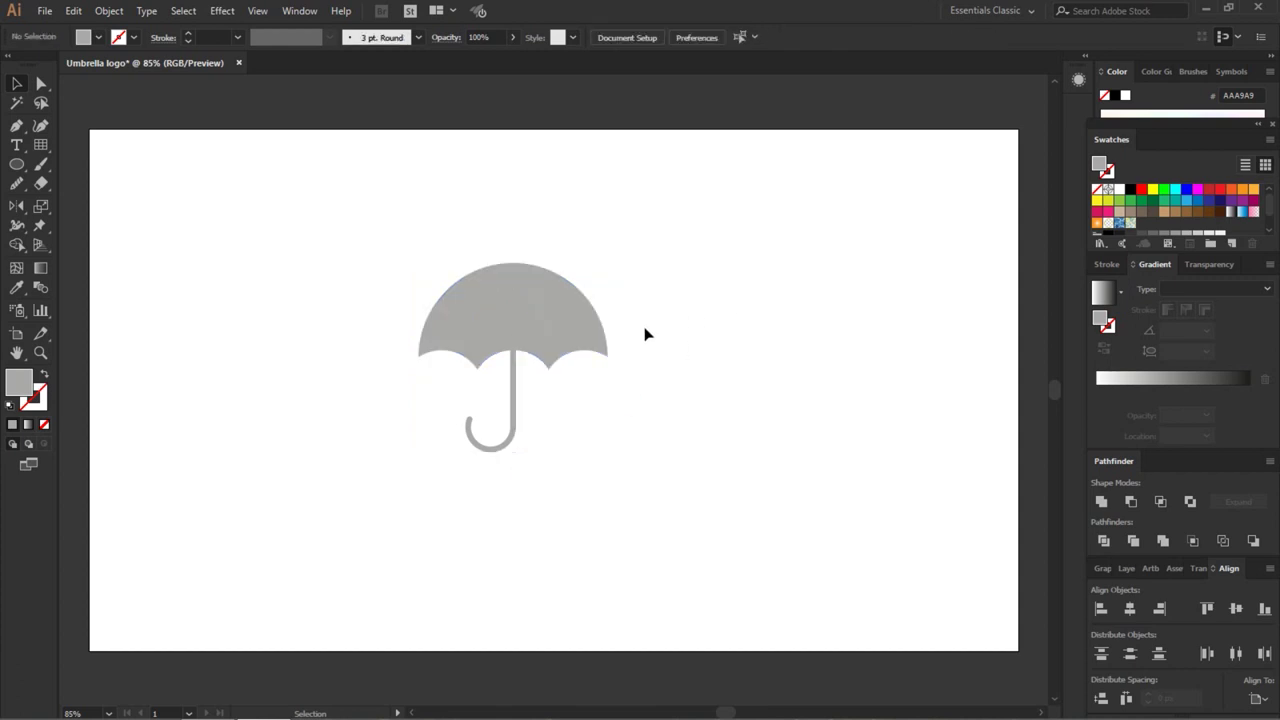
pyautogui.click(576, 320)
pyautogui.click(457, 318)
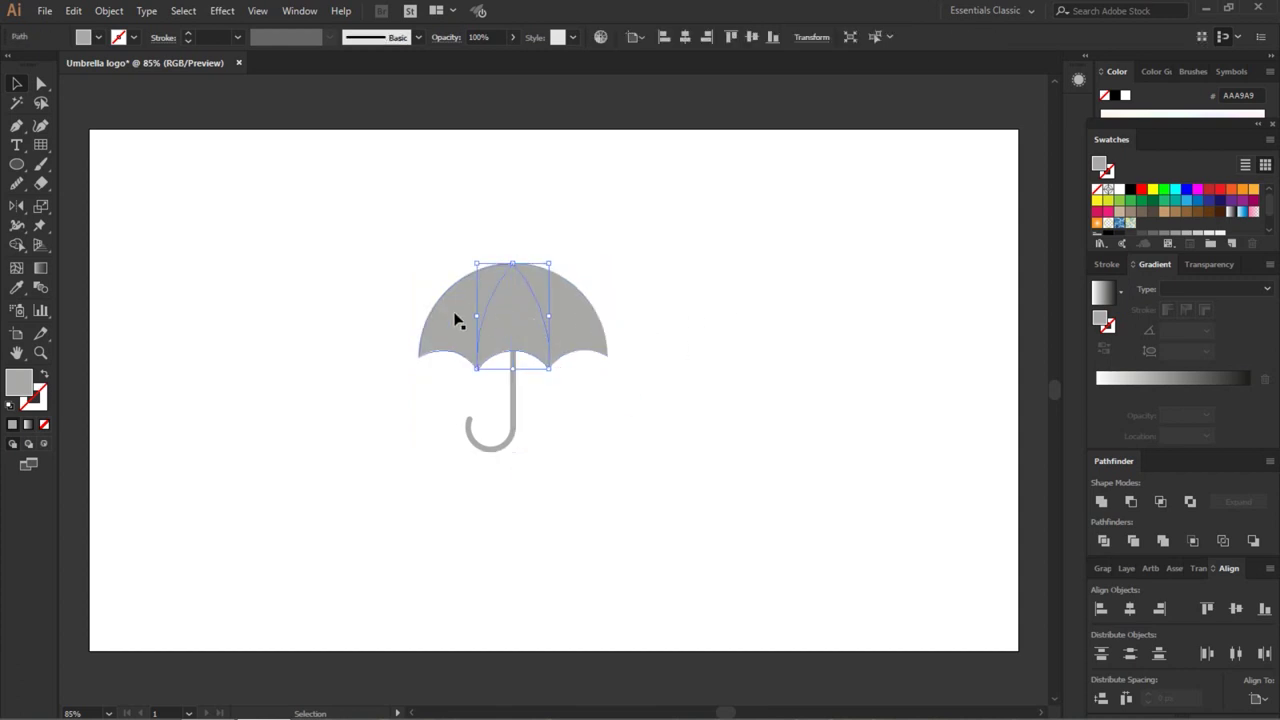
pyautogui.click(393, 244)
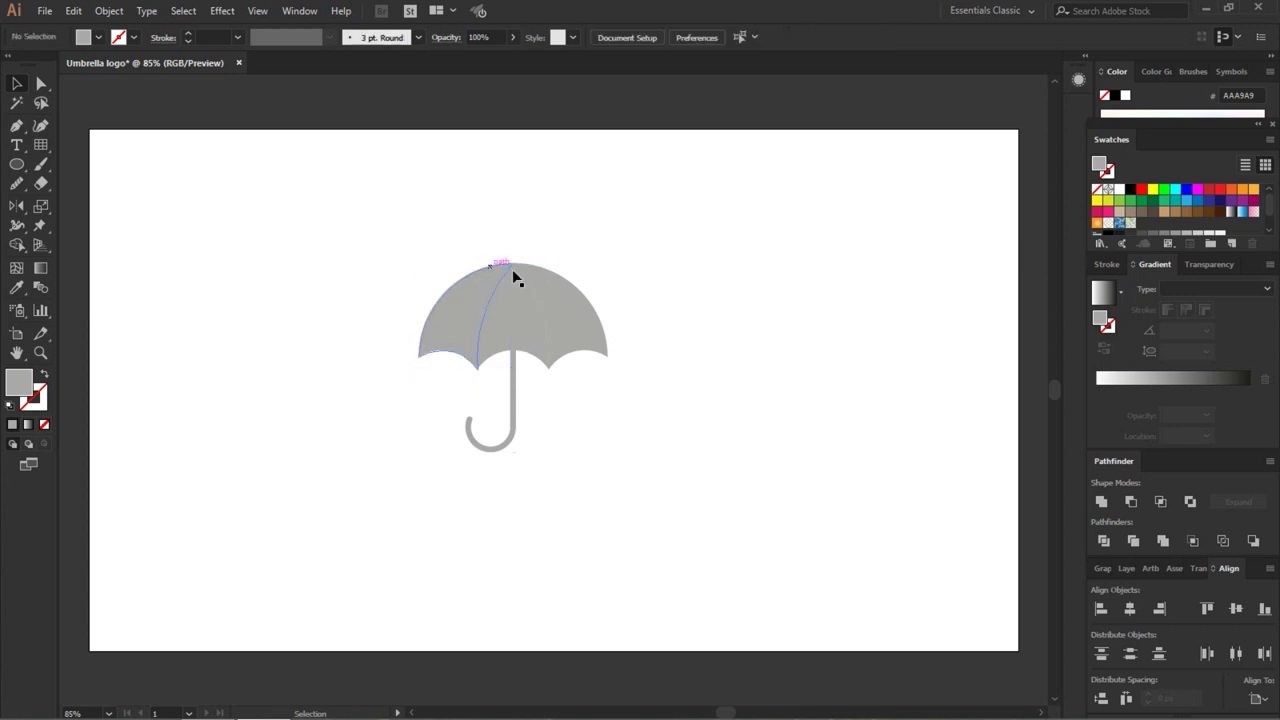
pyautogui.click(556, 304)
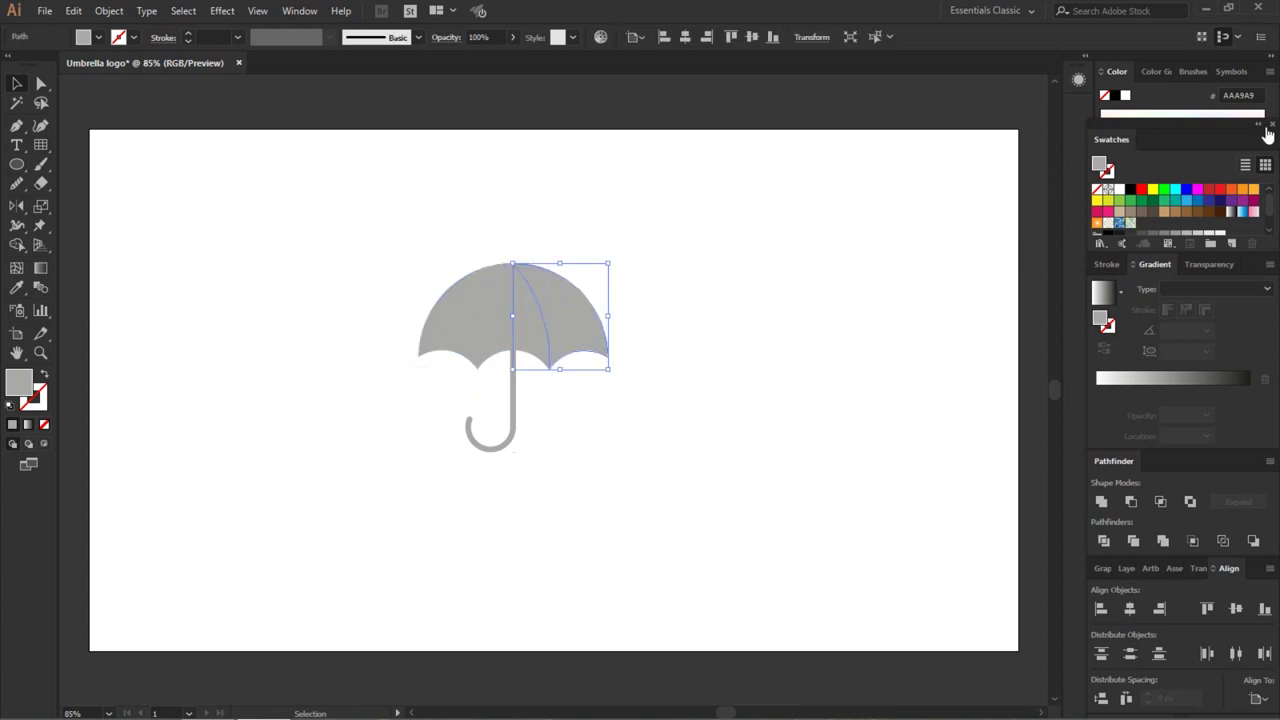
# Fill the right canopy panel with bright light blue (R41 G171 B226) from the Color Guide shades.
pyautogui.click(1150, 71)
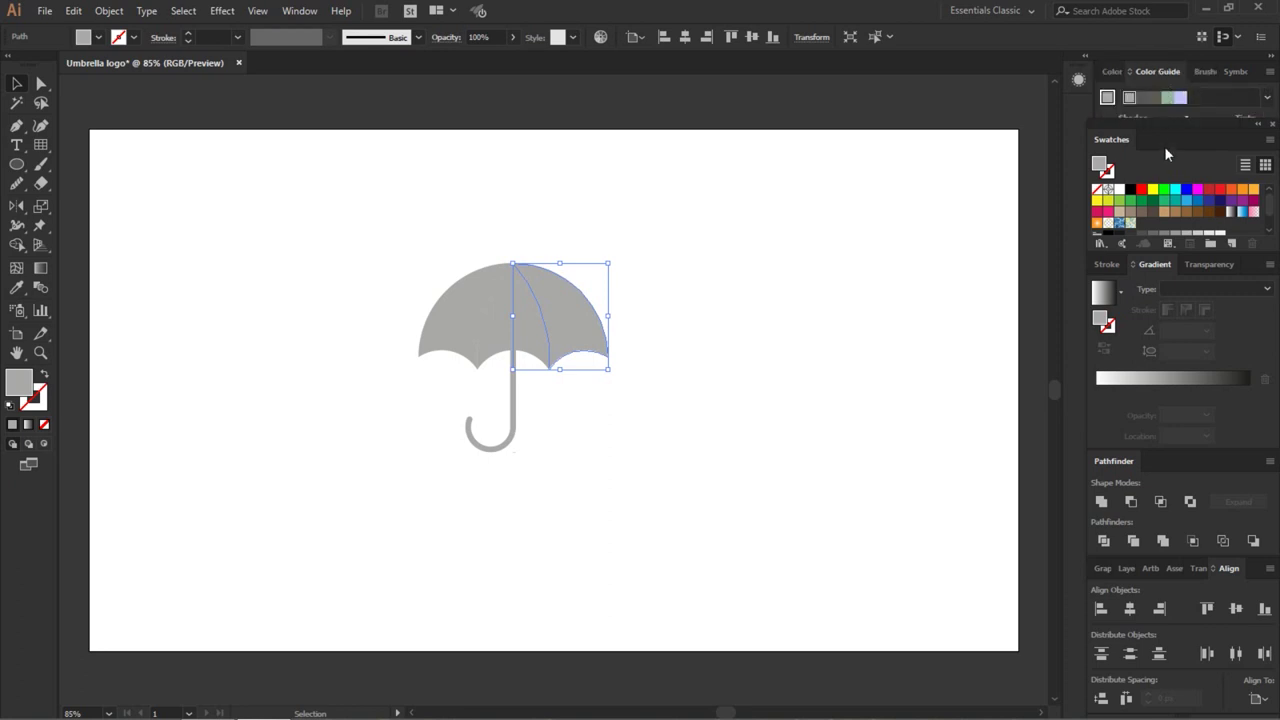
pyautogui.doubleClick(1185, 200)
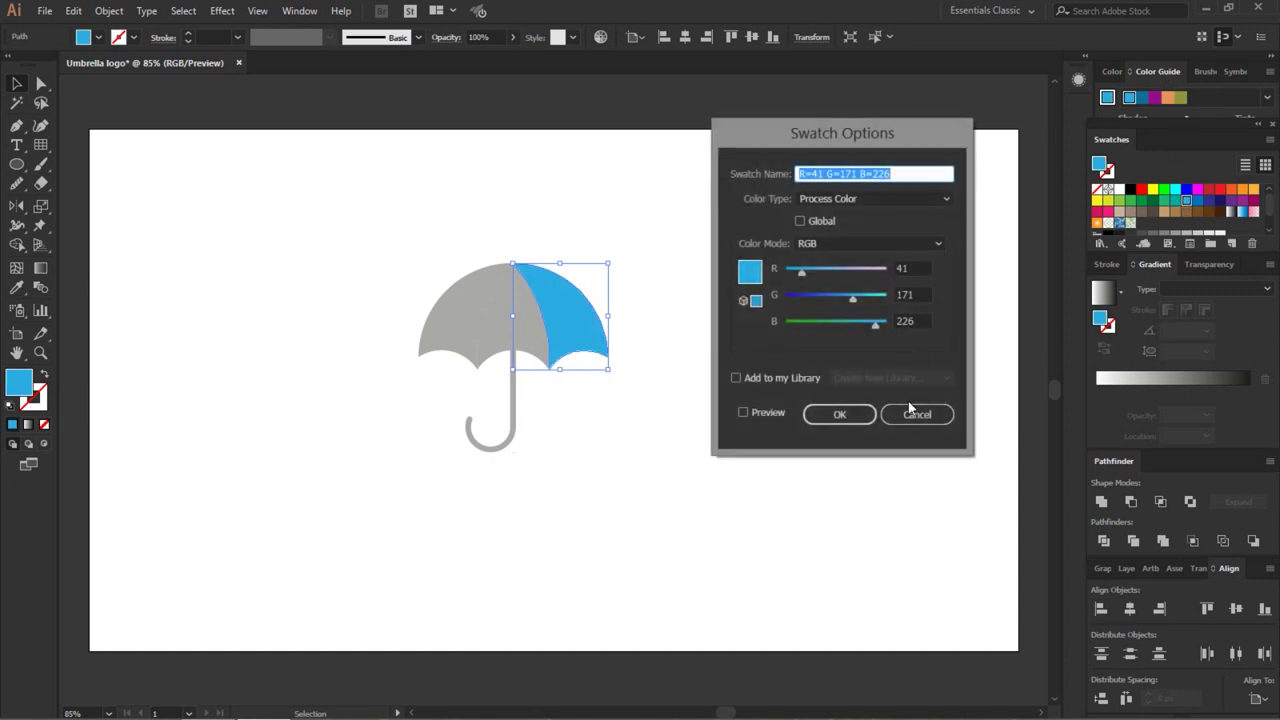
pyautogui.click(910, 418)
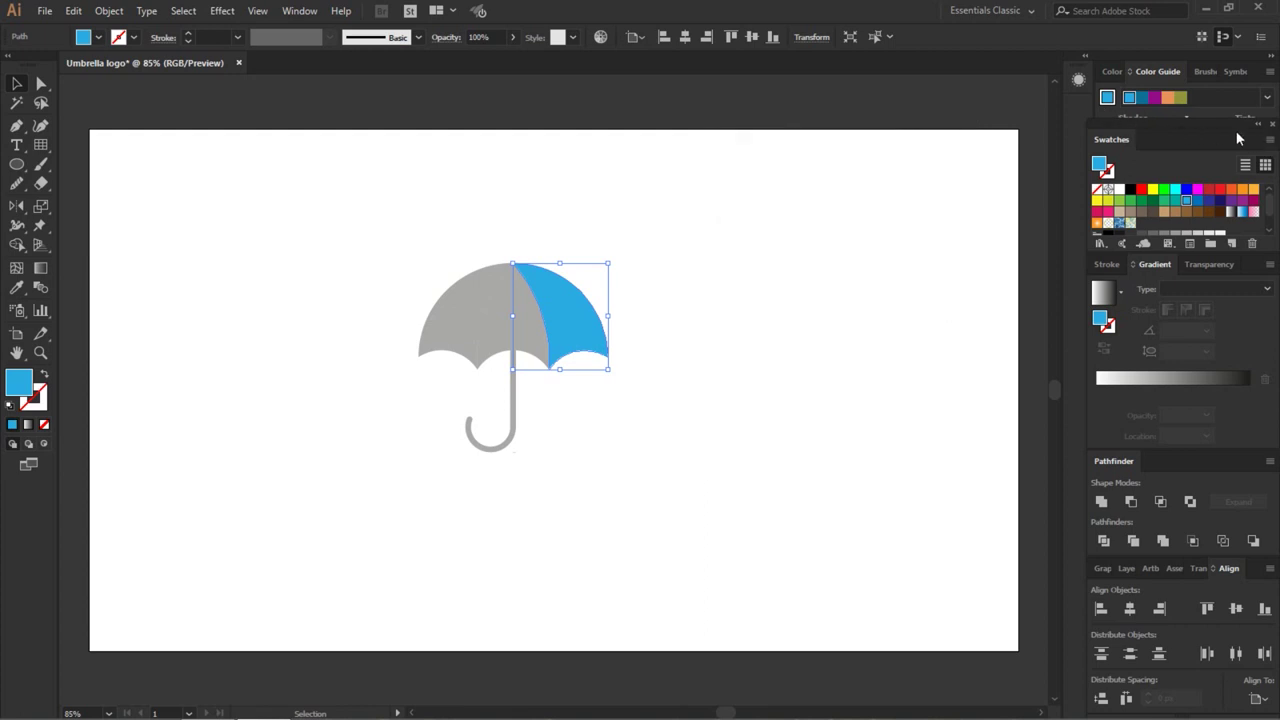
pyautogui.moveTo(1229, 131); pyautogui.dragTo(1245, 226)
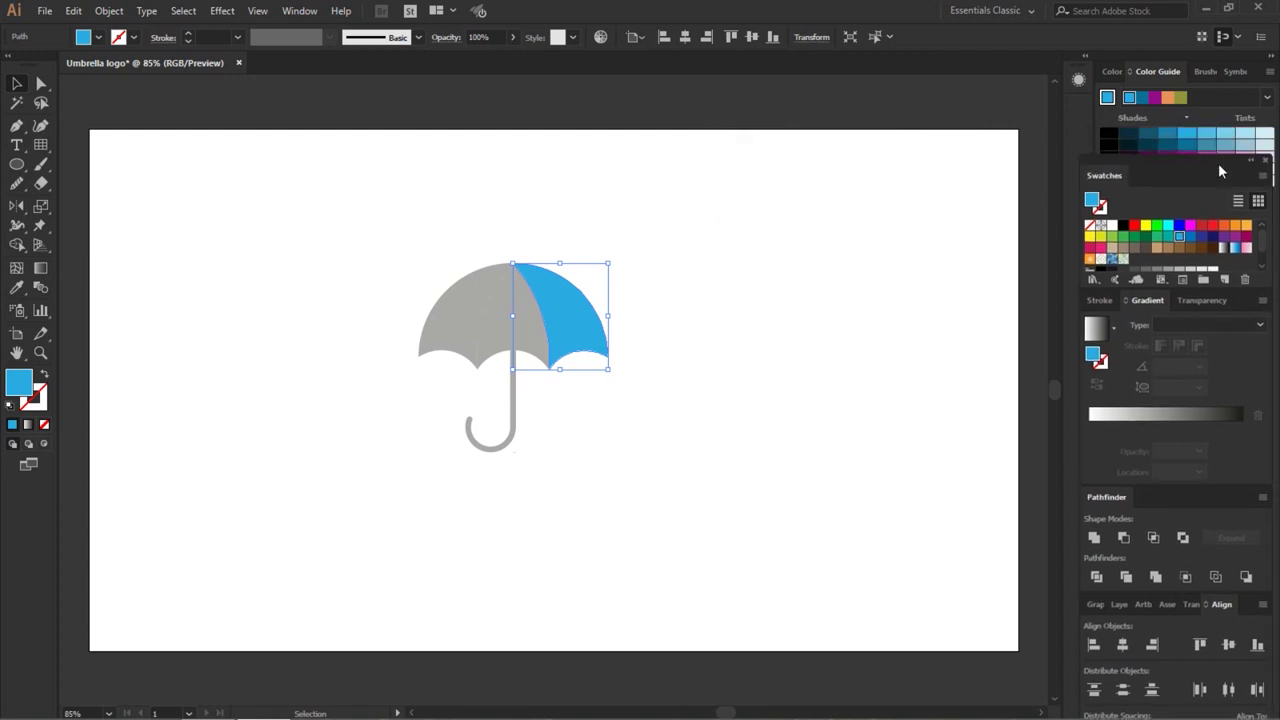
pyautogui.moveTo(1245, 226); pyautogui.dragTo(1232, 196)
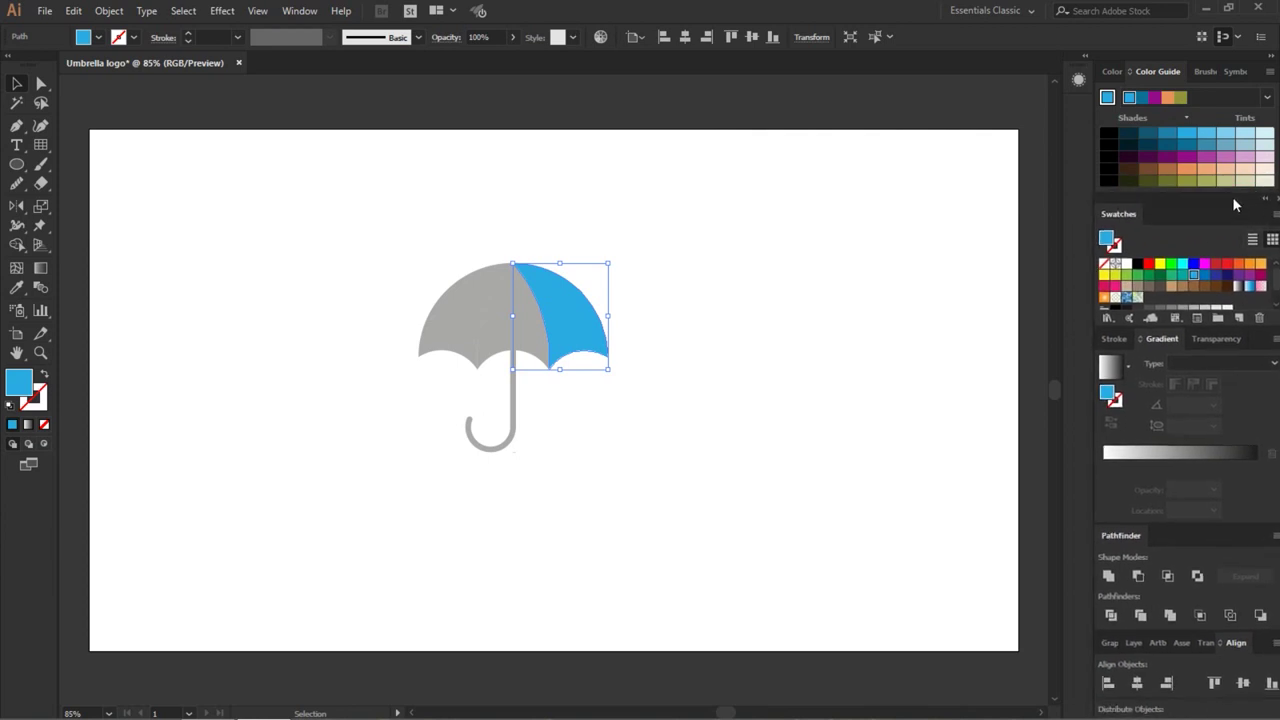
pyautogui.click(1187, 145)
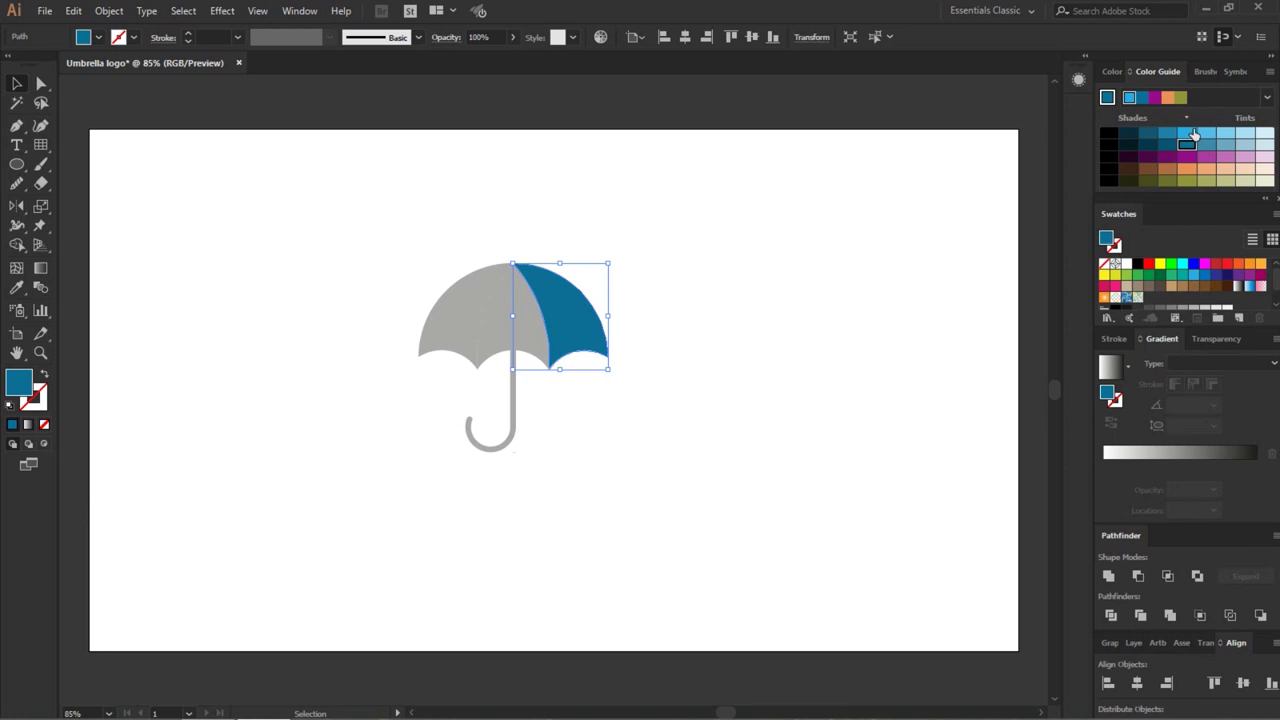
pyautogui.click(1189, 135)
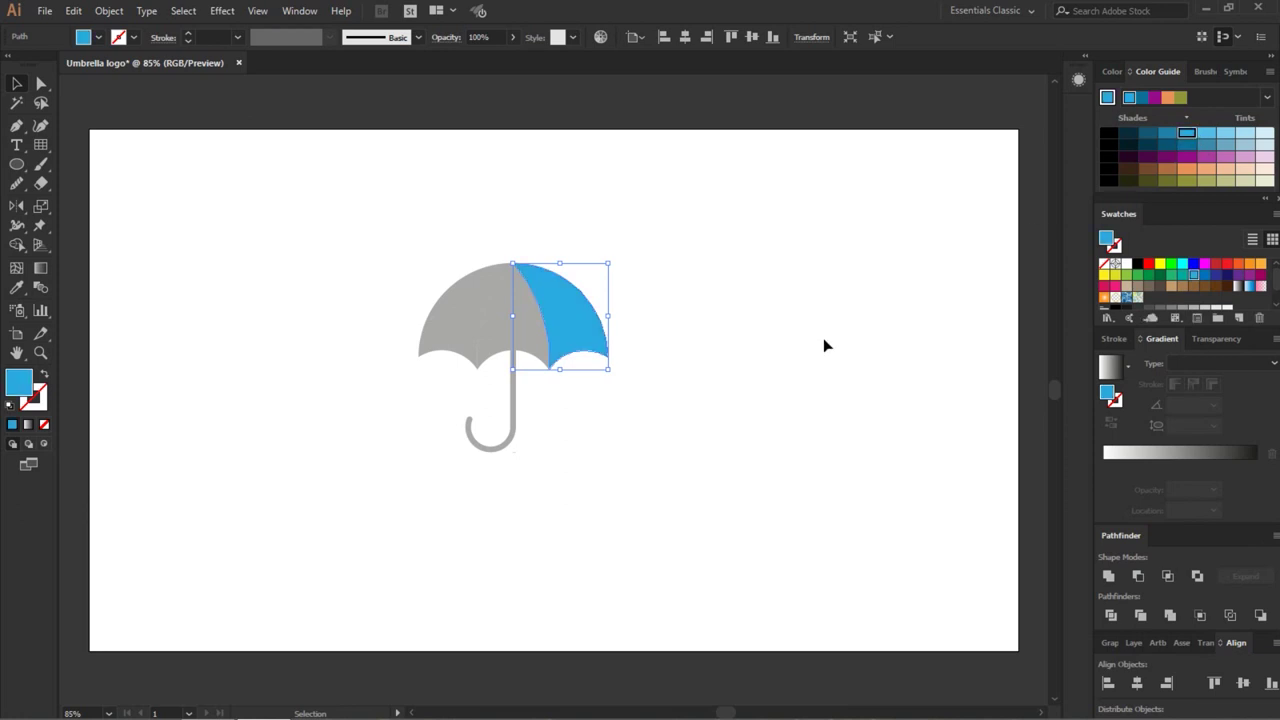
pyautogui.click(503, 365)
# Fill the middle canopy panel with a medium blue from the Color Guide.
pyautogui.click(517, 323)
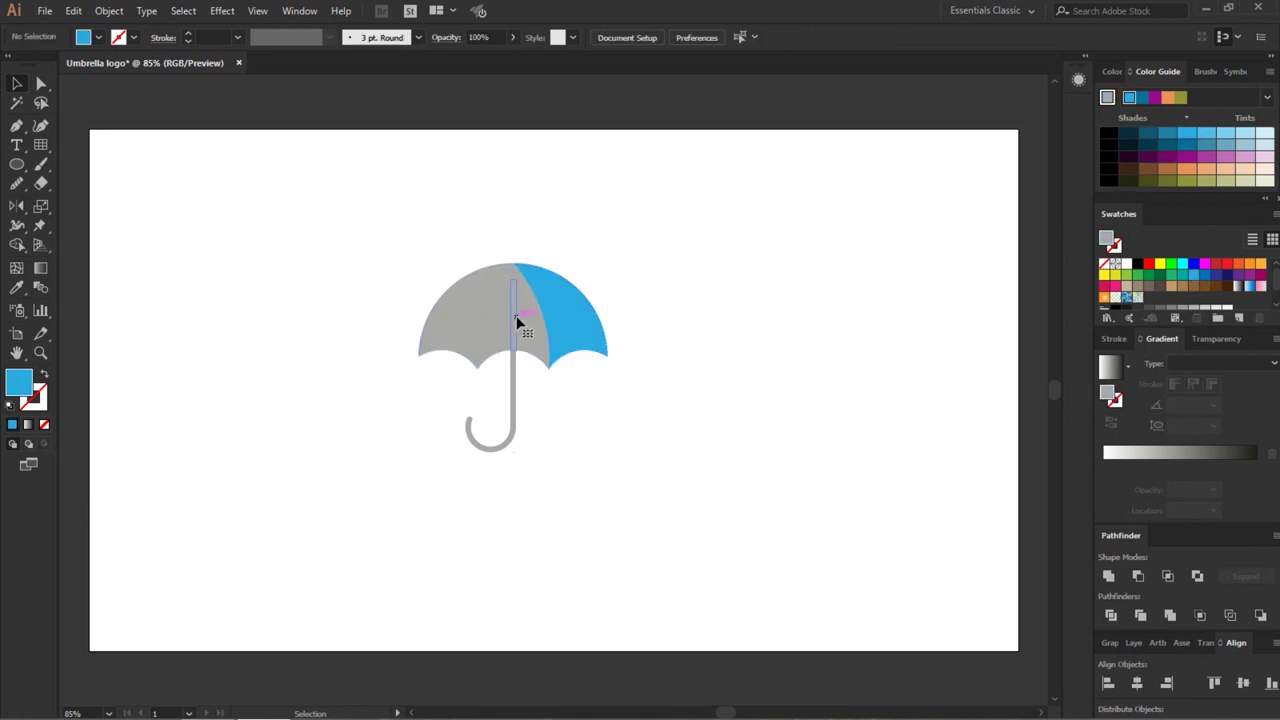
pyautogui.press('Delete')
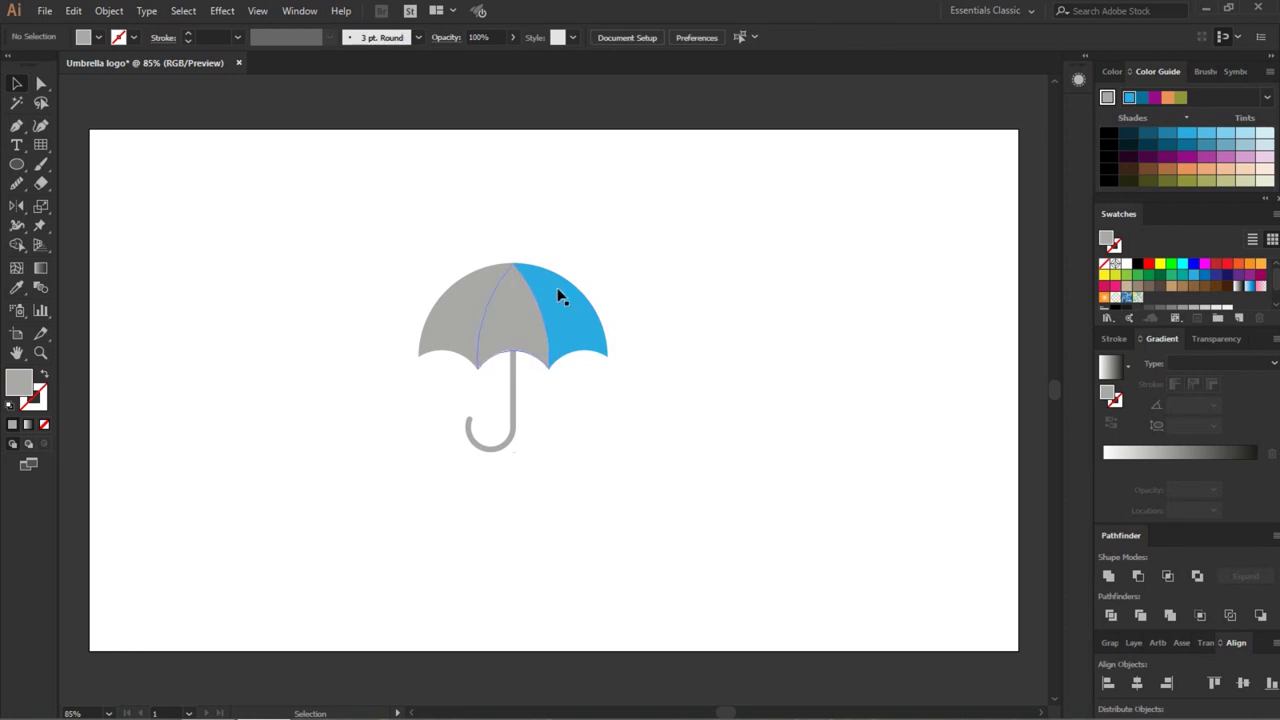
pyautogui.click(517, 323)
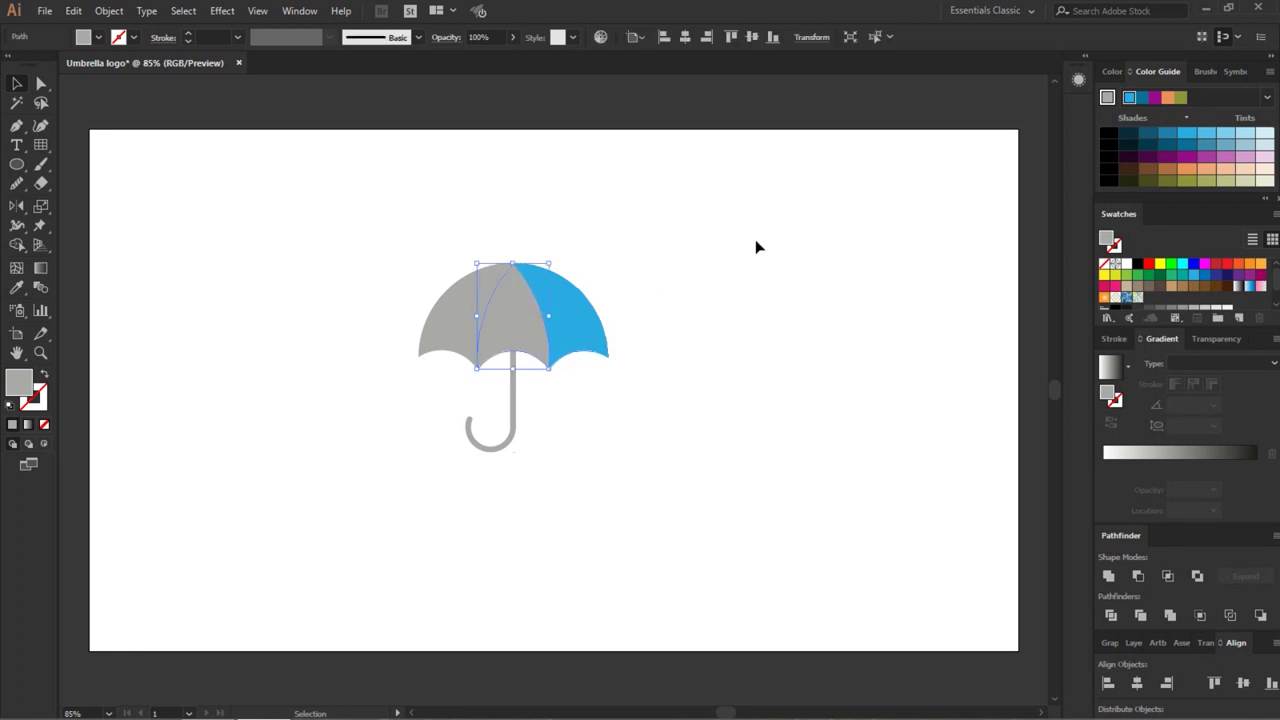
pyautogui.click(1167, 133)
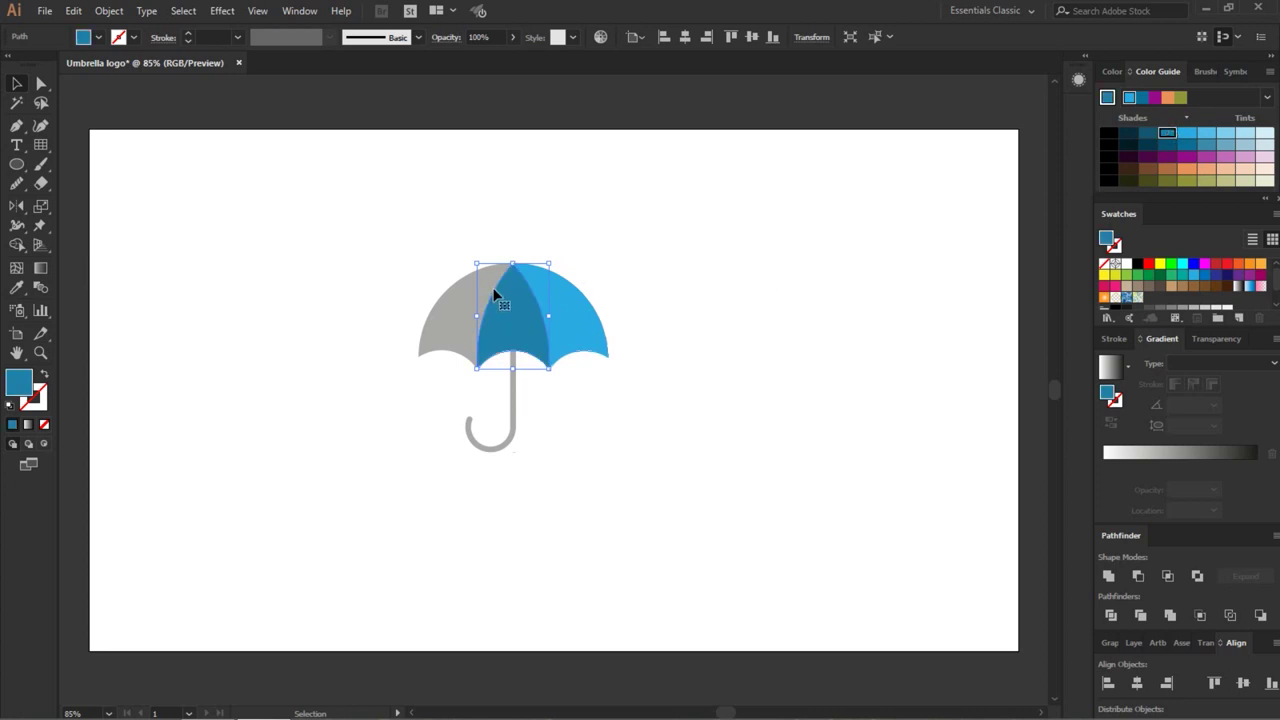
# Fill the left canopy panel with a dark blue shade.
pyautogui.click(464, 307)
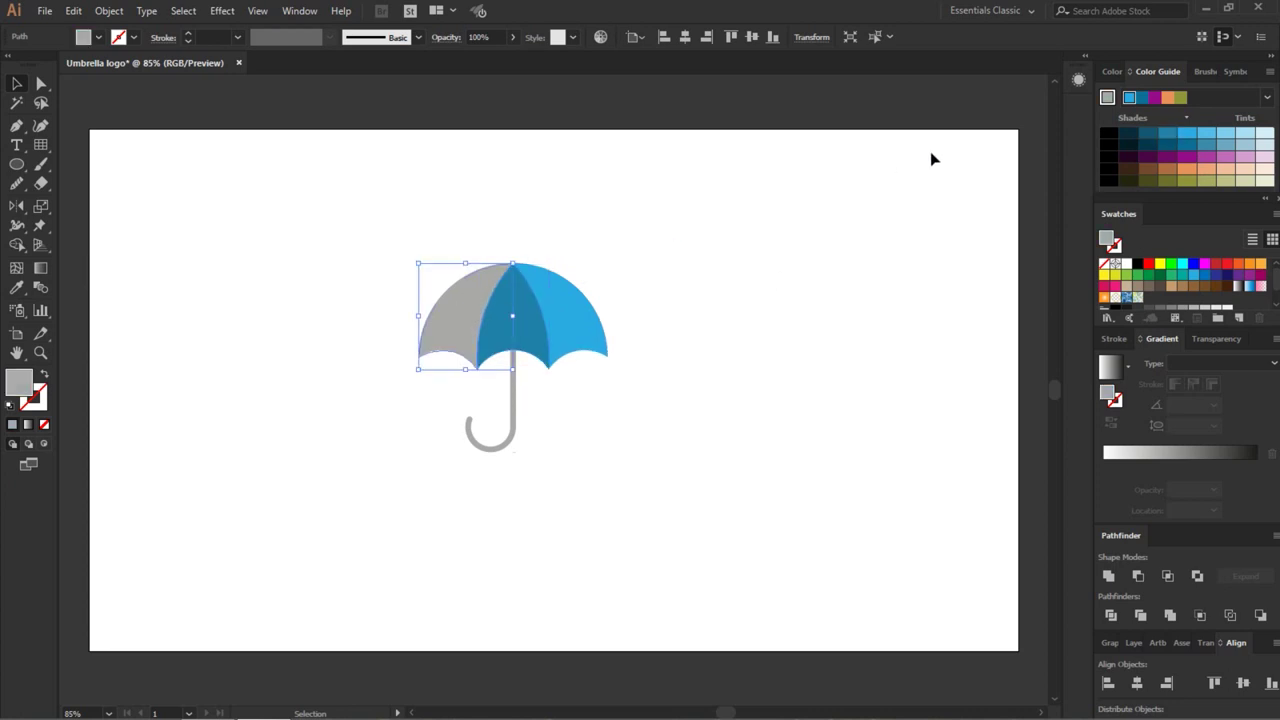
pyautogui.click(1148, 135)
pyautogui.click(826, 306)
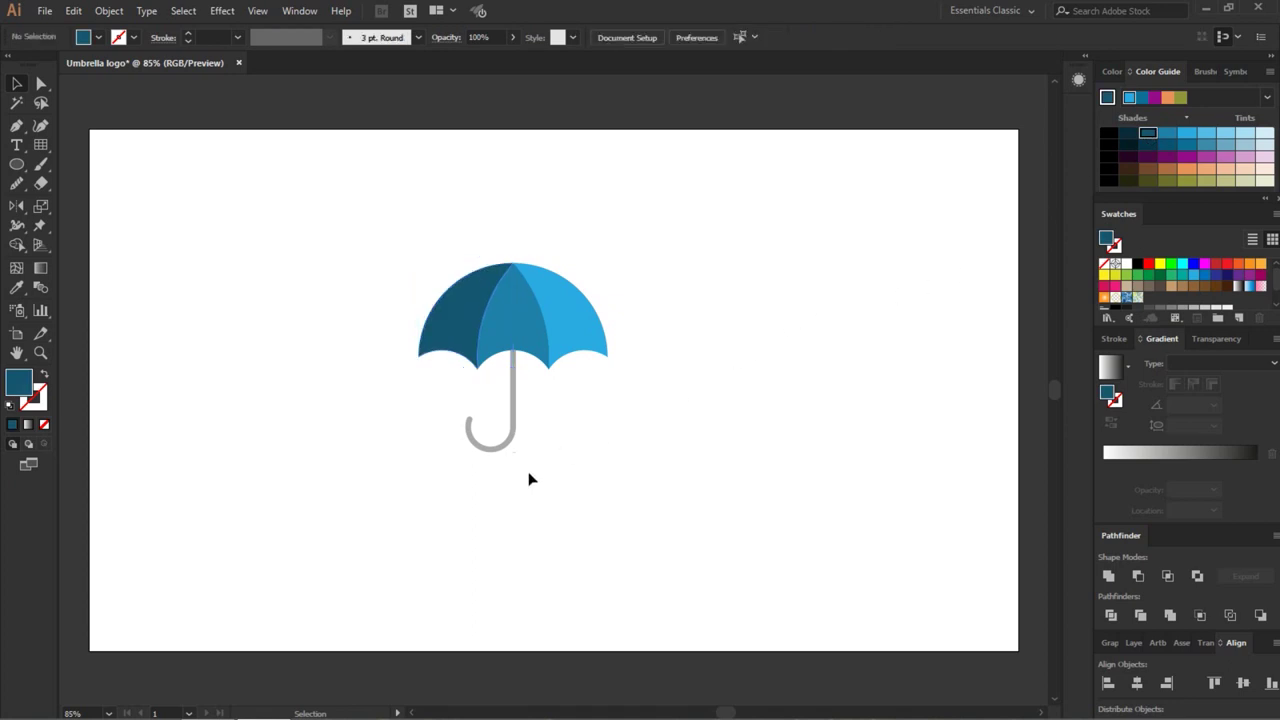
pyautogui.click(514, 445)
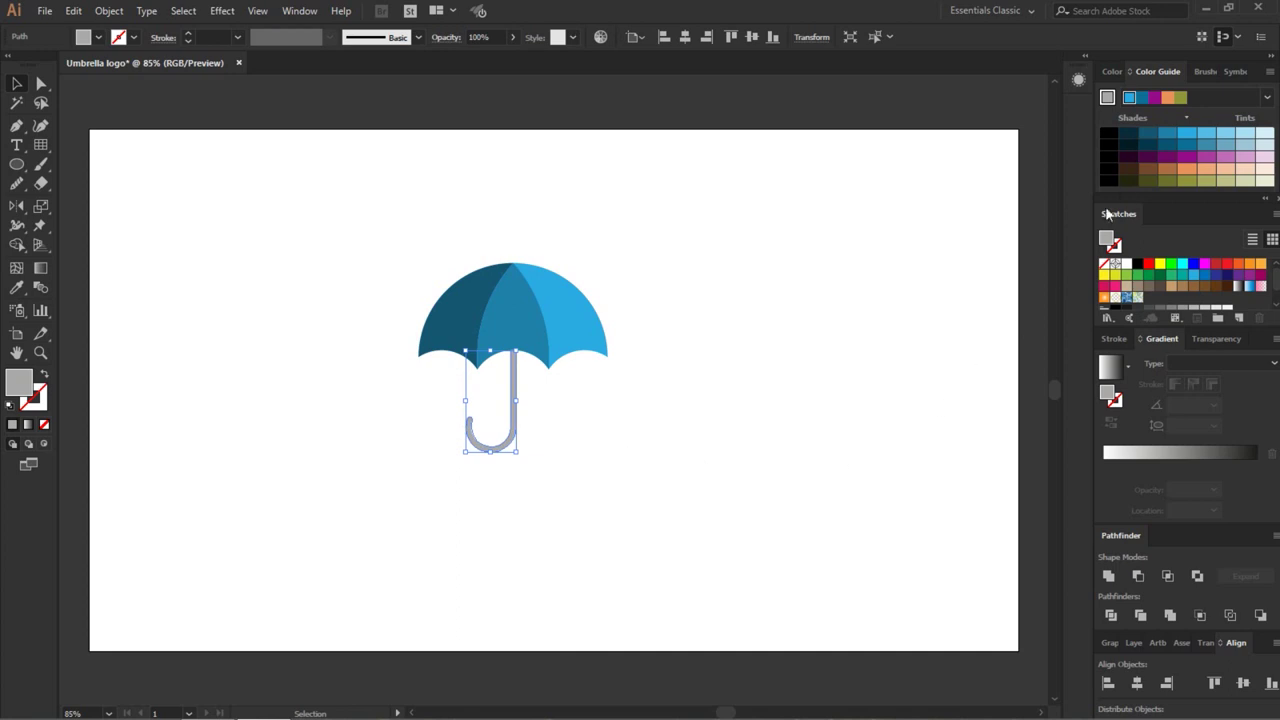
# Recolour the J-shaped handle from light grey to a dark charcoal grey.
pyautogui.doubleClick(1138, 265)
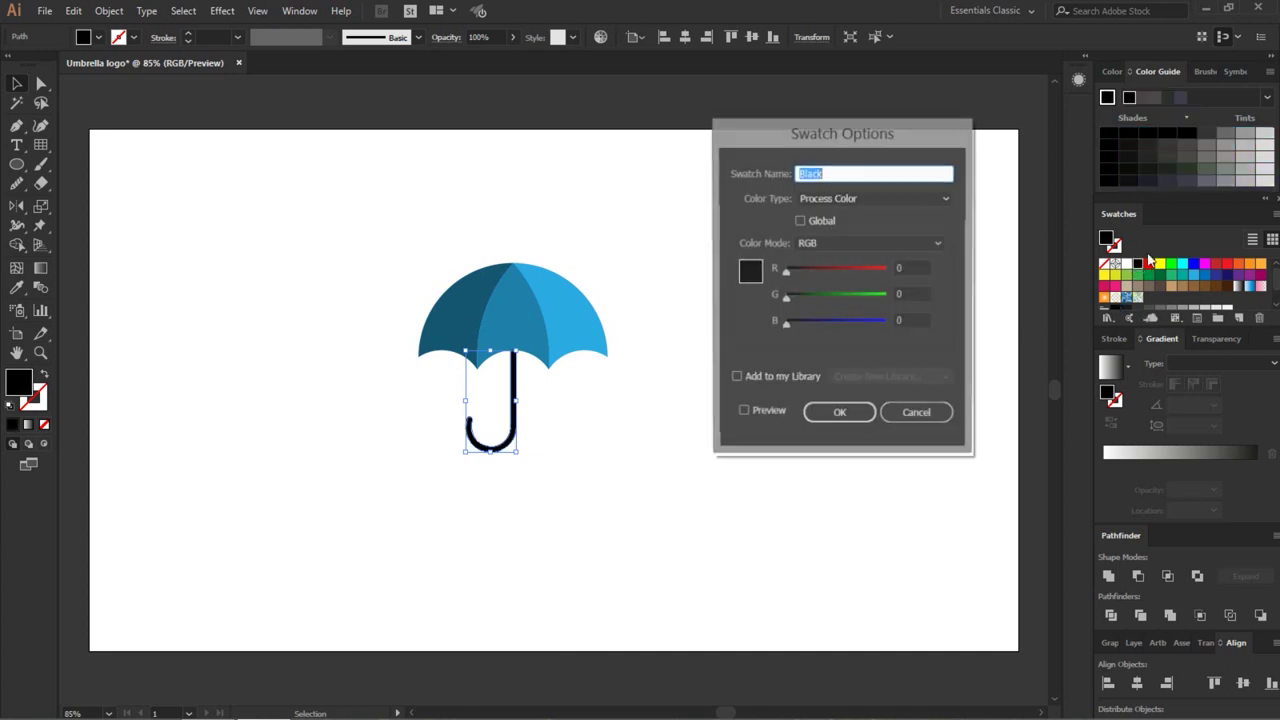
pyautogui.click(917, 414)
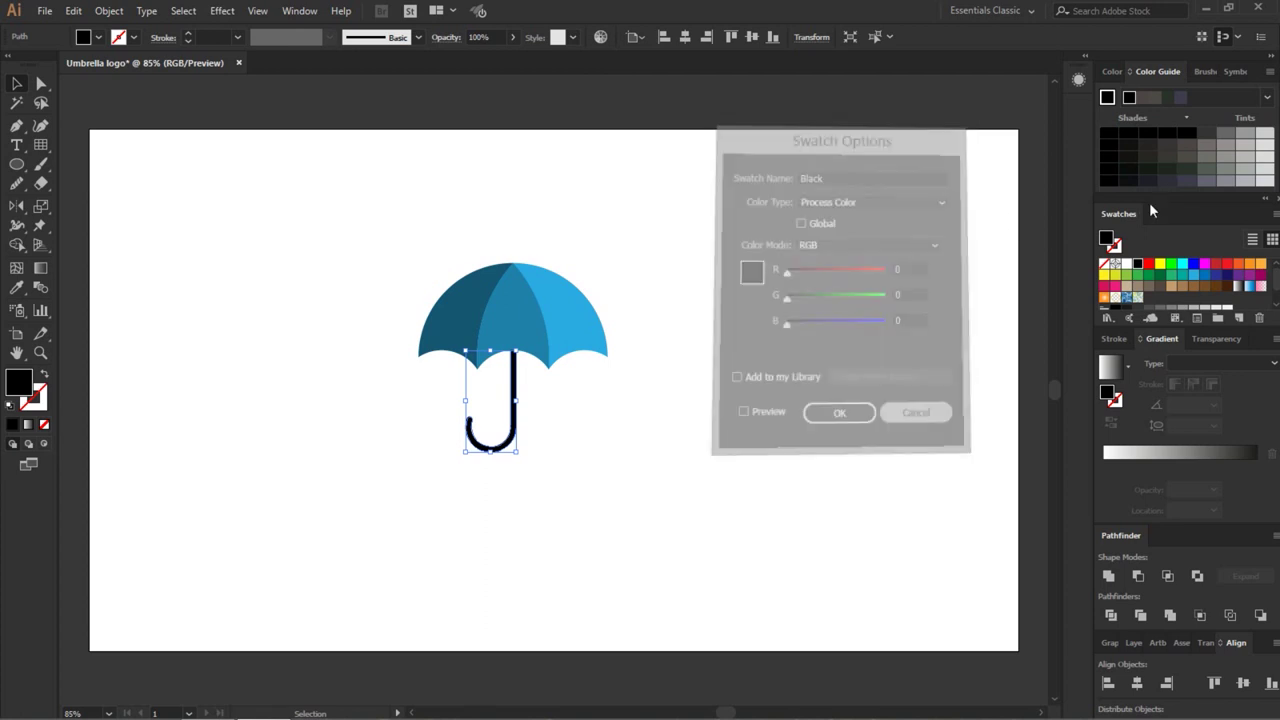
pyautogui.click(1207, 134)
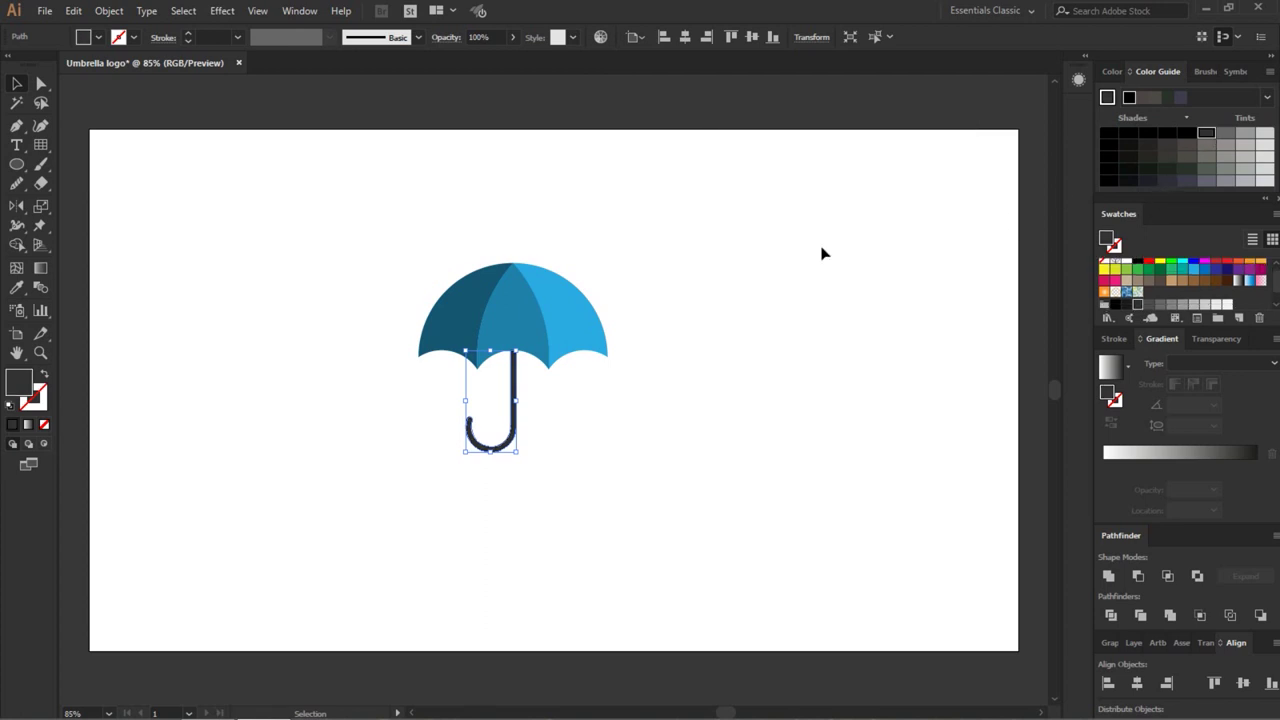
pyautogui.click(718, 267)
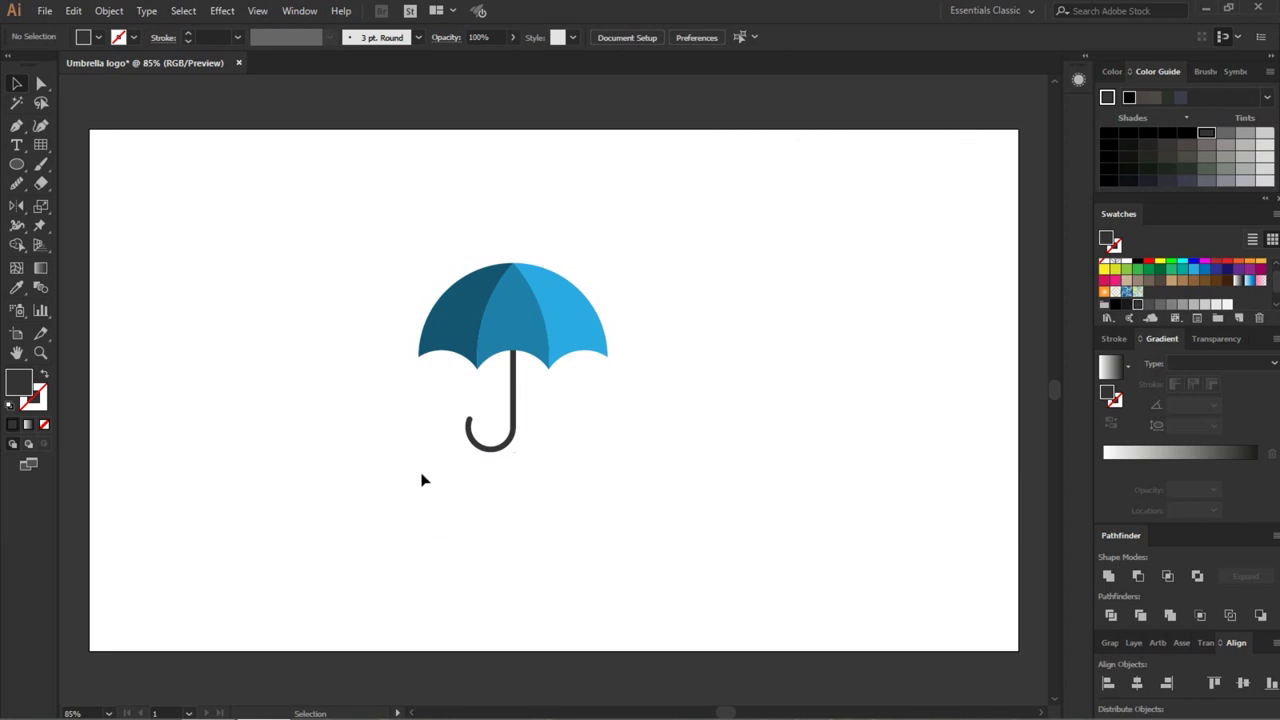
# Group all the canopy panels and the handle into one umbrella group.
pyautogui.moveTo(377, 221); pyautogui.dragTo(650, 490)
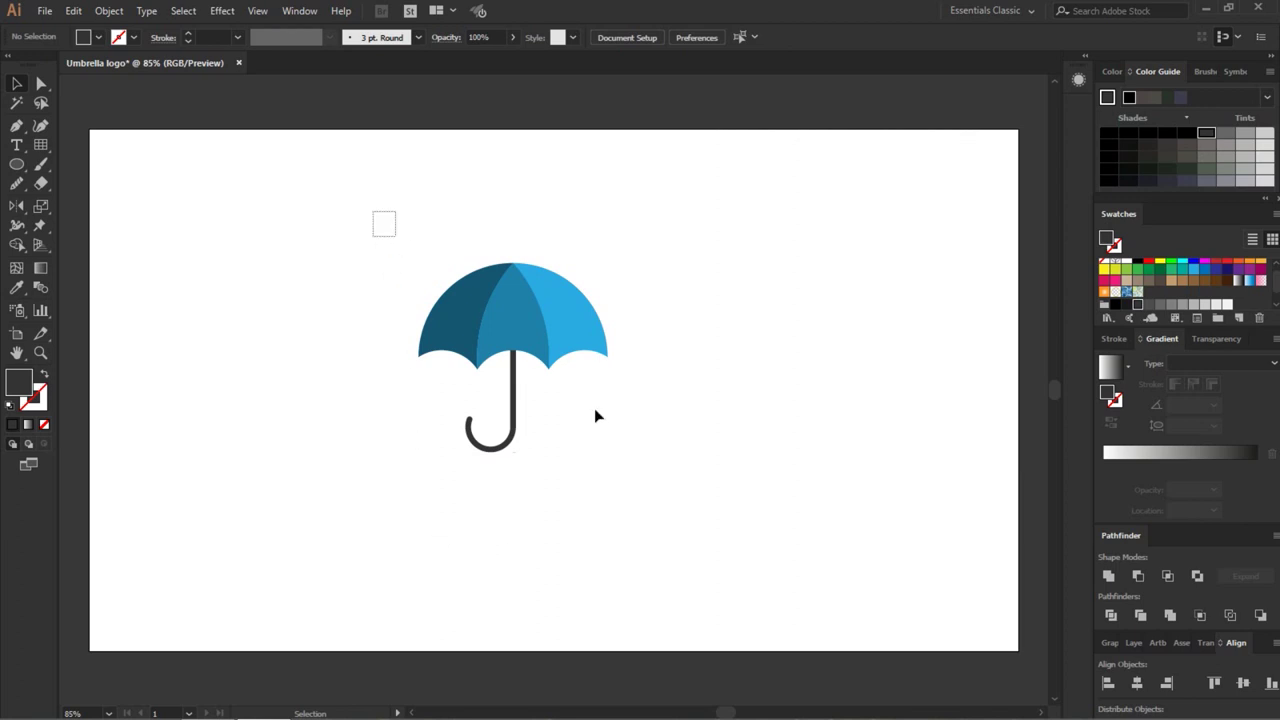
pyautogui.rightClick(530, 342)
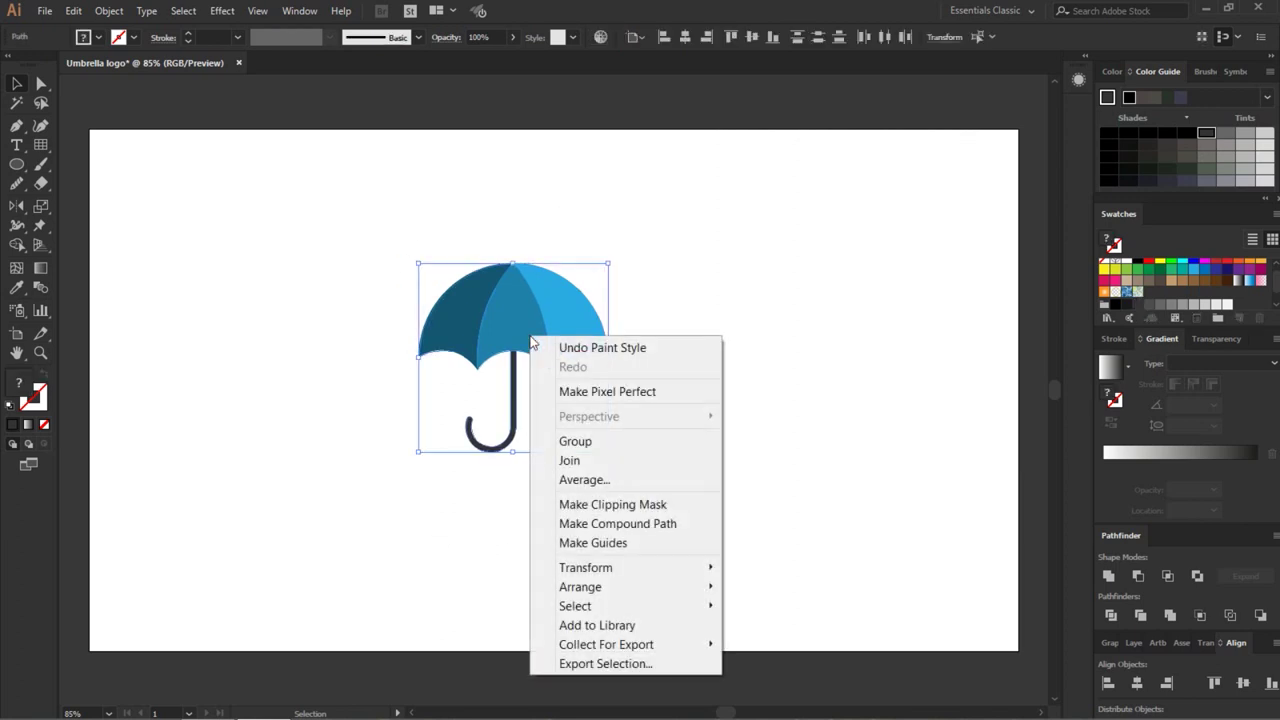
pyautogui.click(603, 449)
pyautogui.click(600, 343)
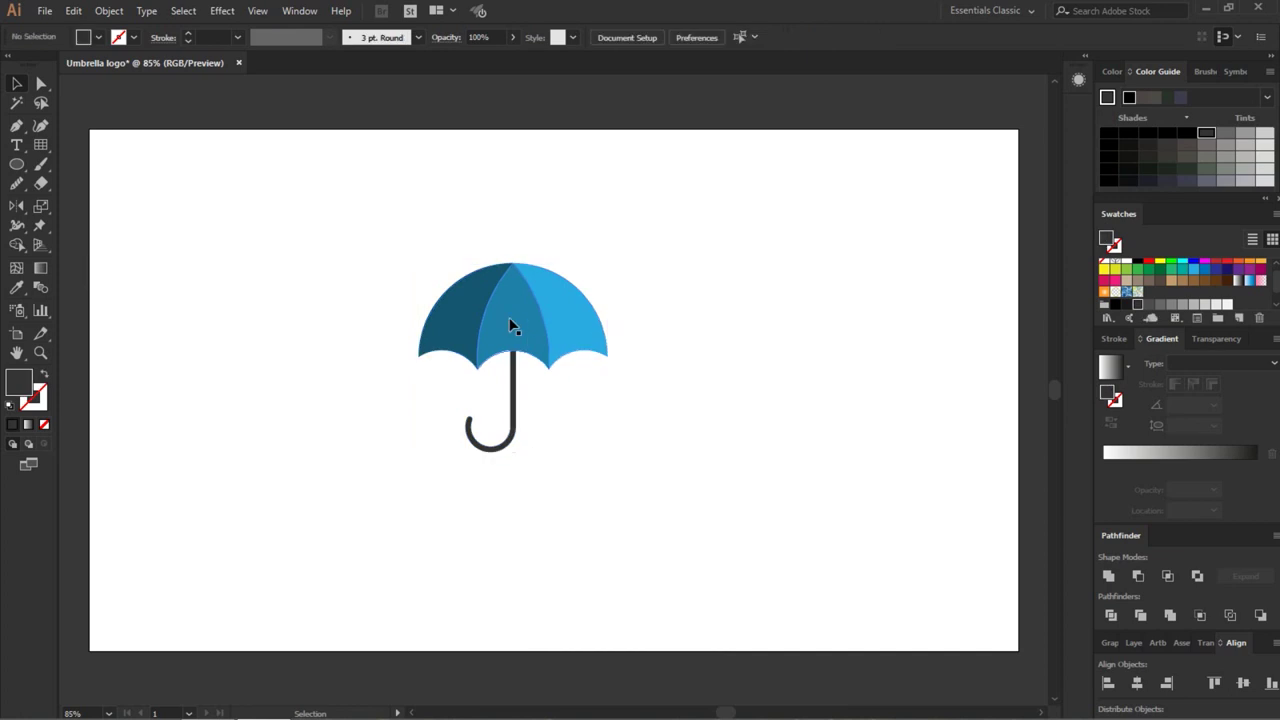
# Centre the umbrella group horizontally and vertically on the artboard.
pyautogui.click(521, 313)
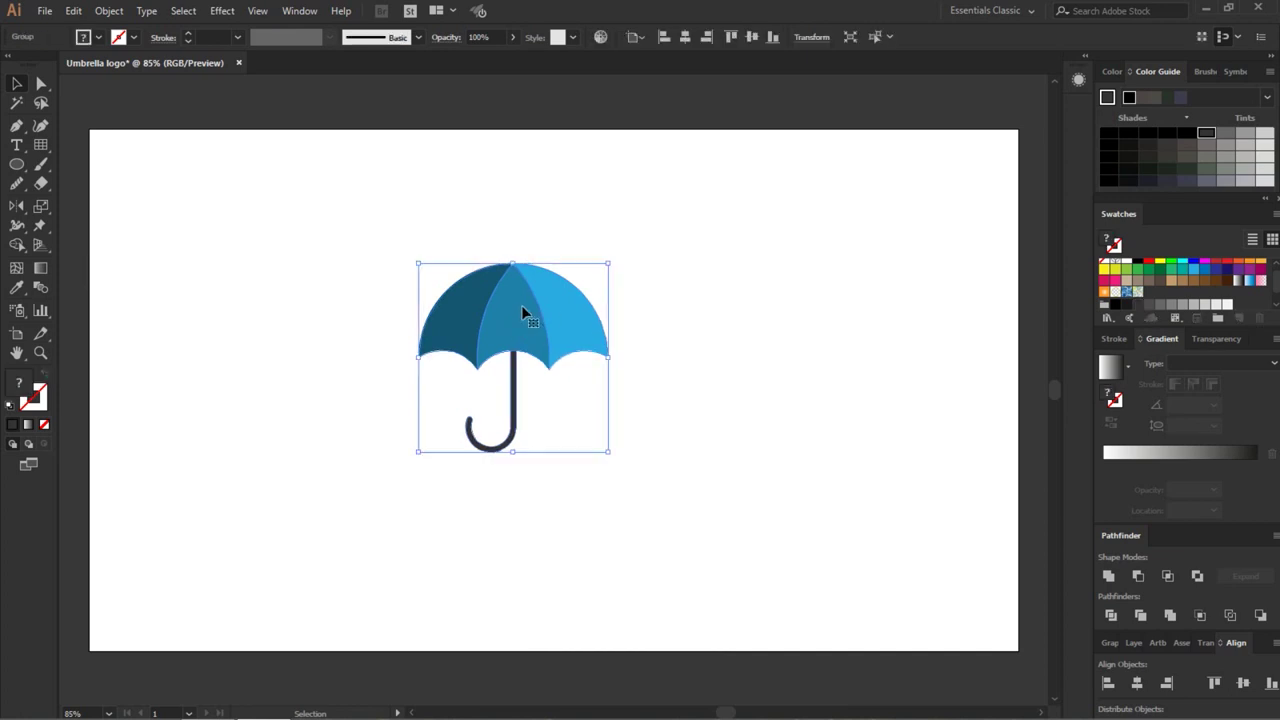
pyautogui.click(684, 37)
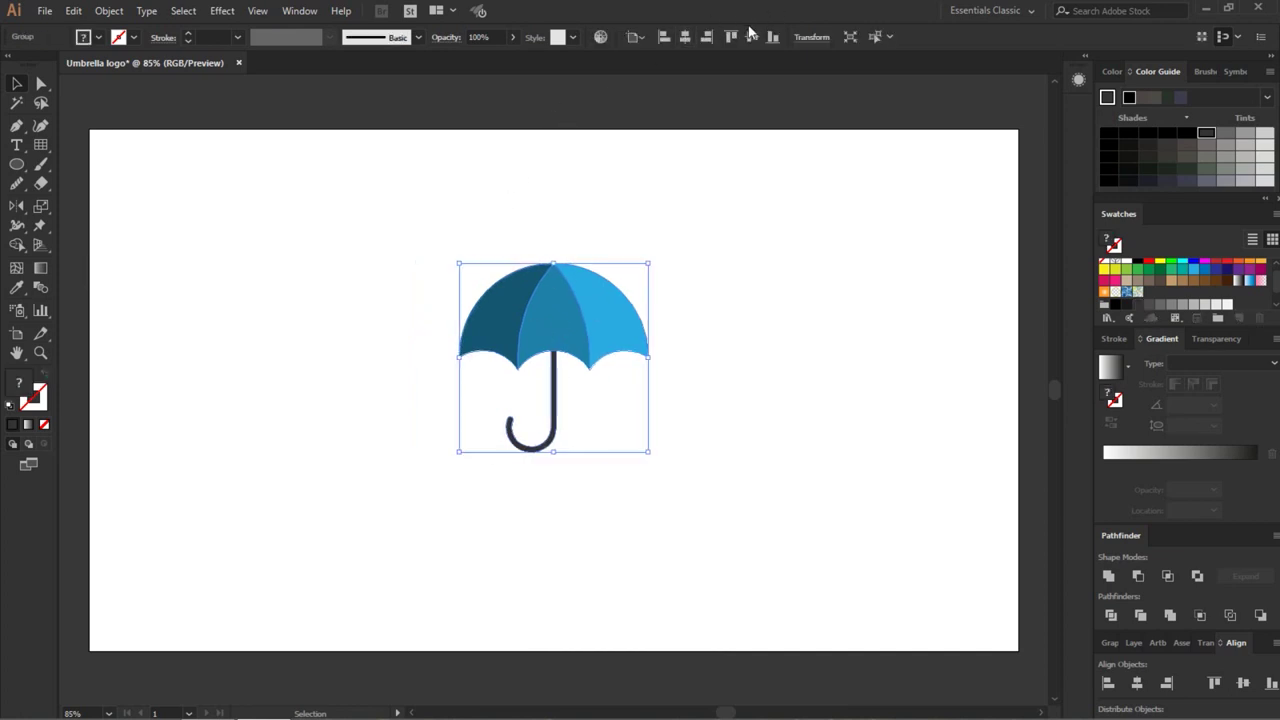
pyautogui.click(752, 37)
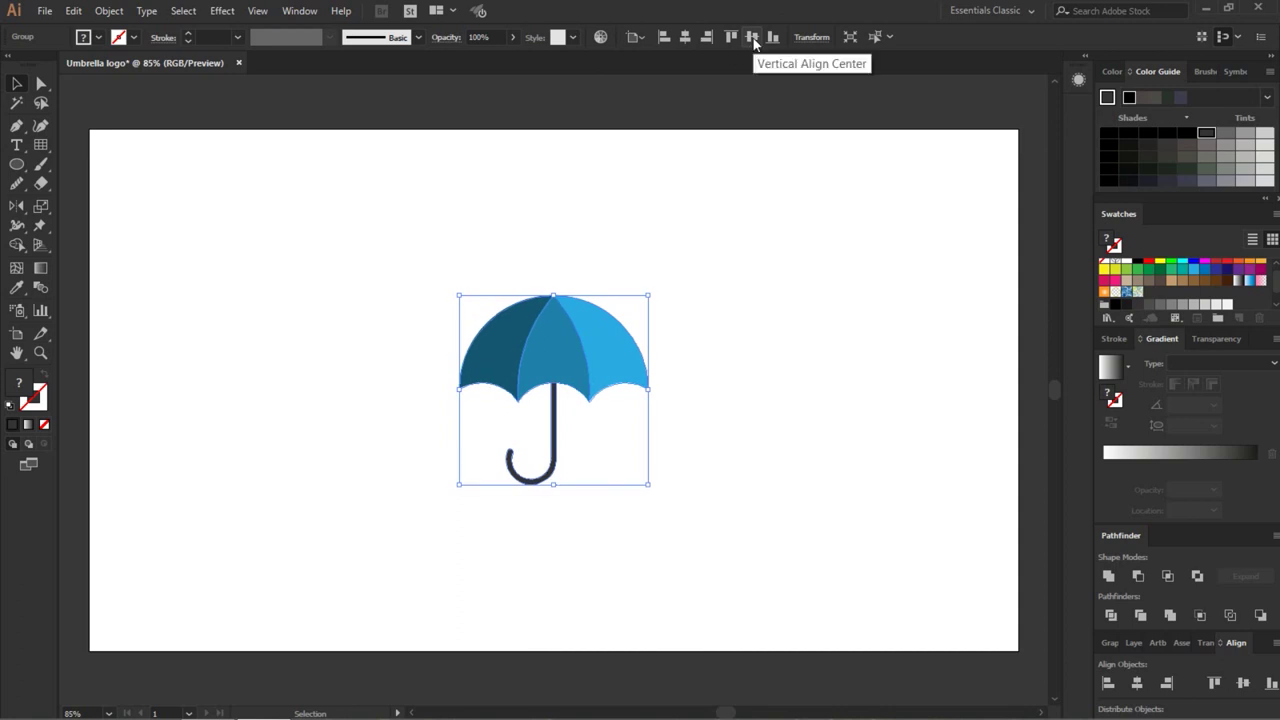
pyautogui.click(735, 365)
pyautogui.press('m')
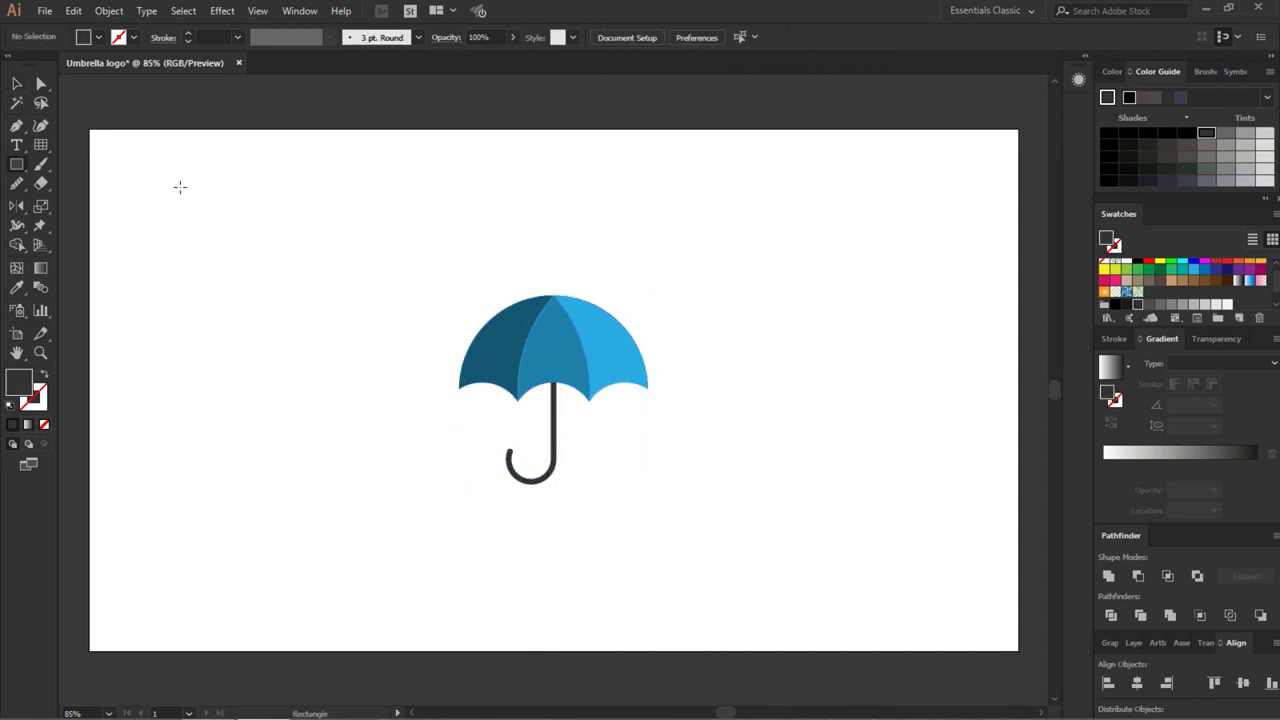
# Draw a rectangle covering the whole artboard and fill it with a pale grey.
pyautogui.moveTo(88, 129); pyautogui.dragTo(1007, 647)
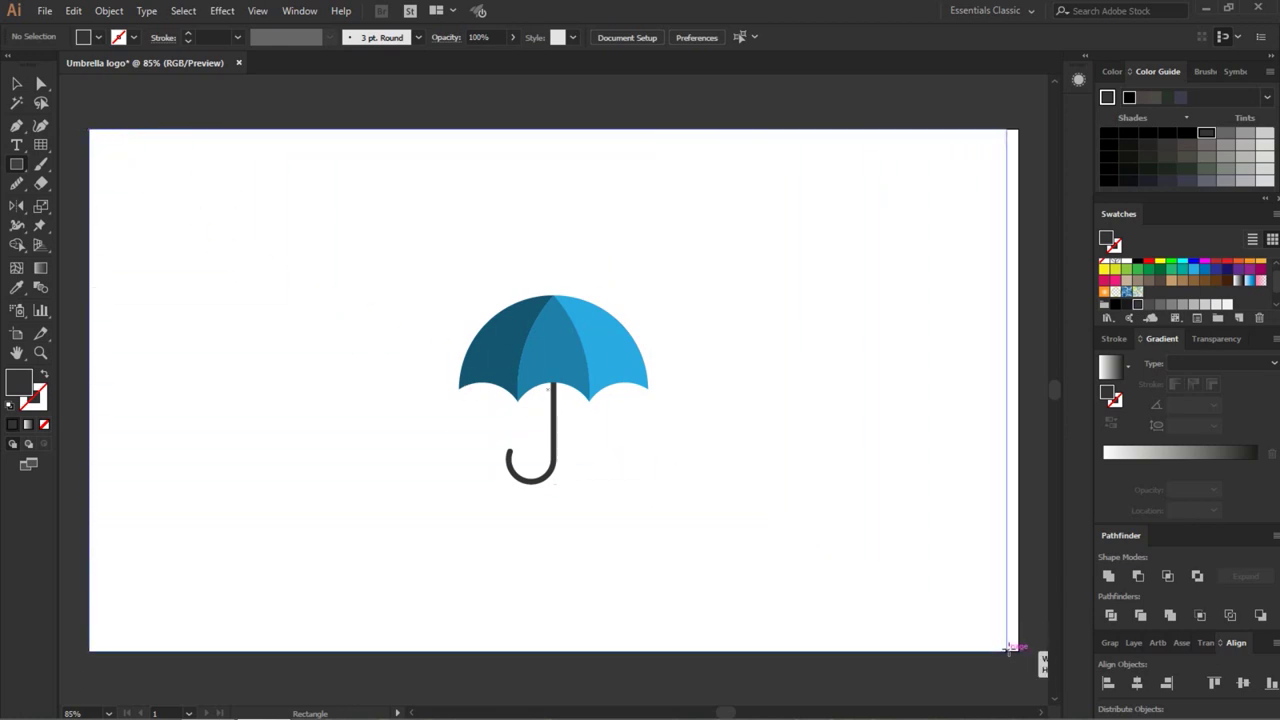
pyautogui.moveTo(1007, 647); pyautogui.dragTo(1017, 651)
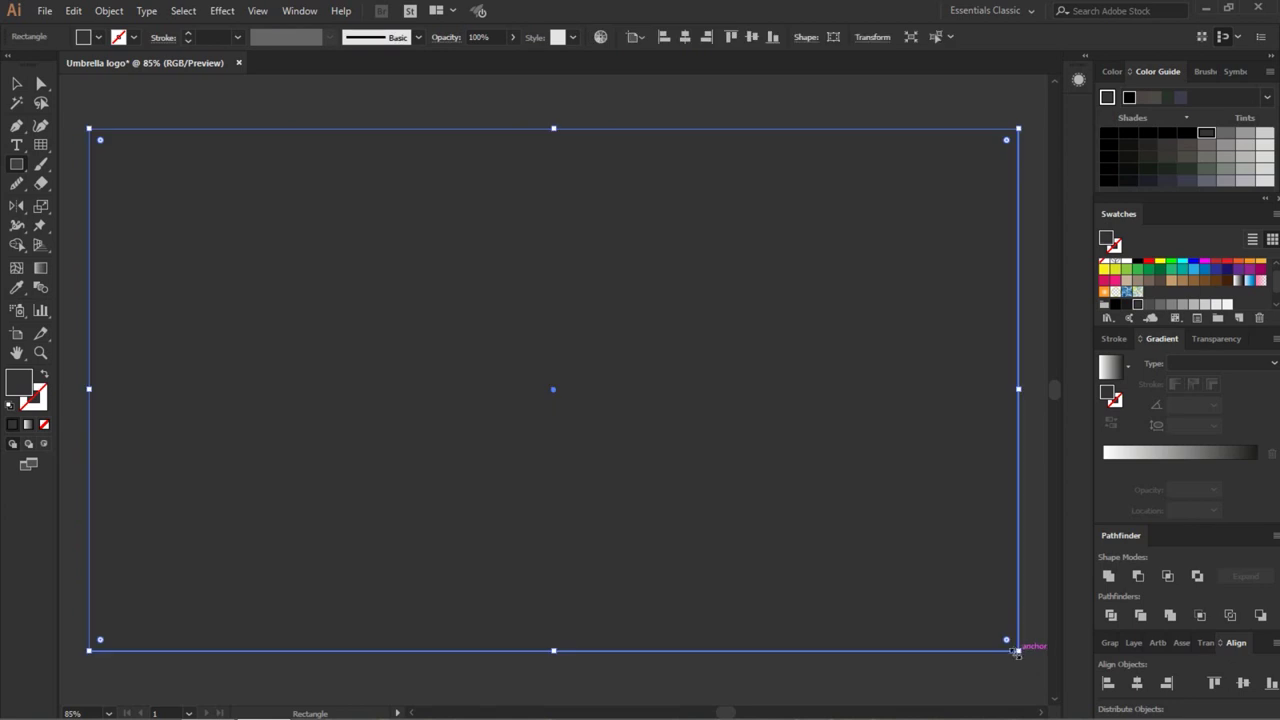
pyautogui.press('v')
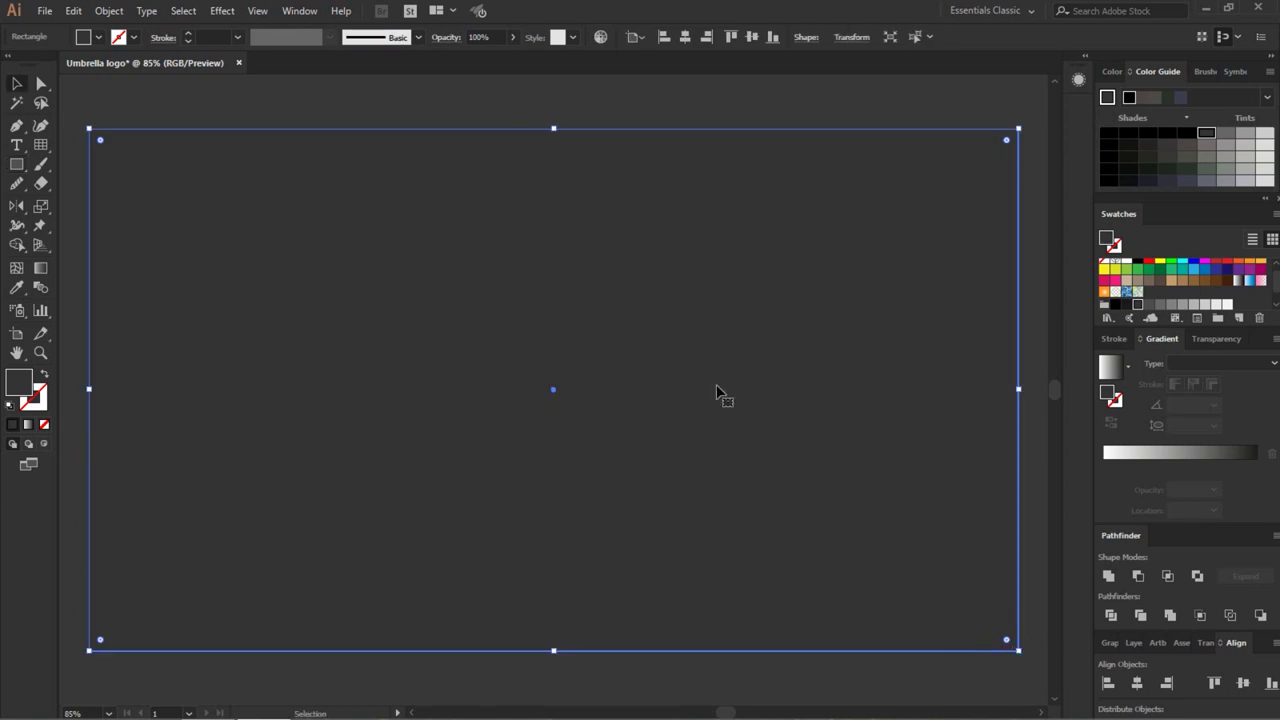
pyautogui.click(1266, 133)
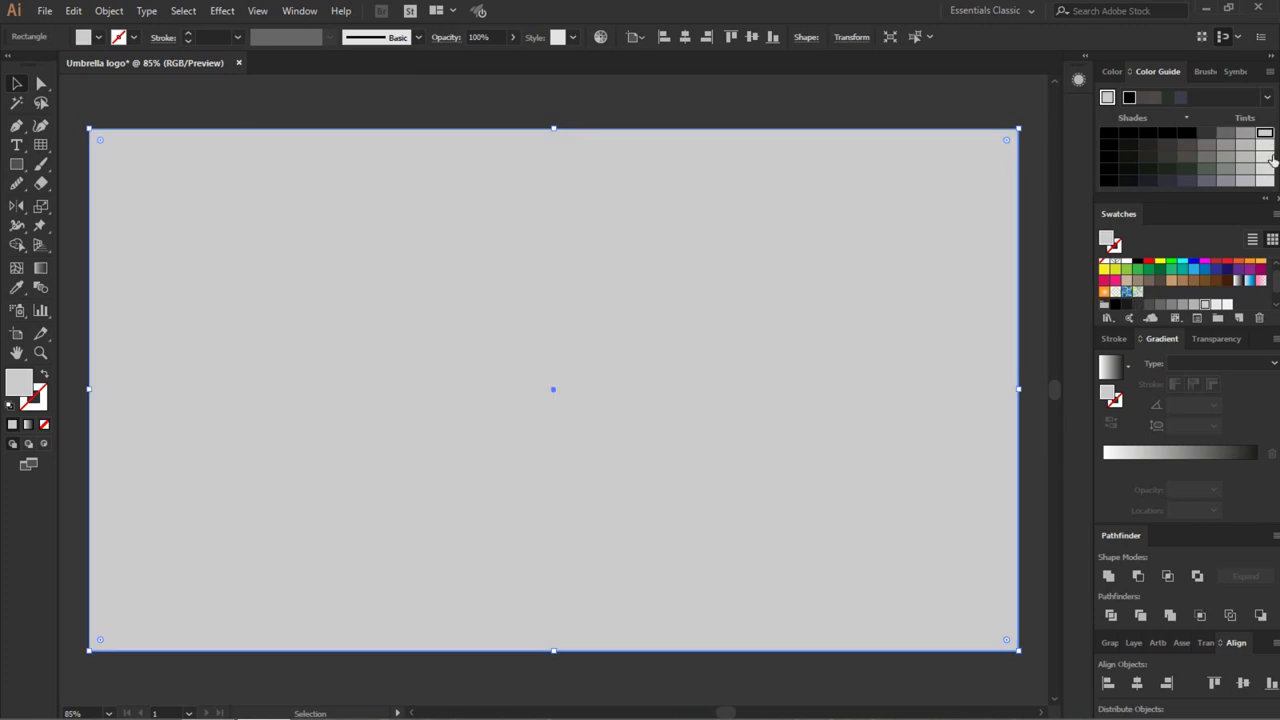
pyautogui.click(1266, 157)
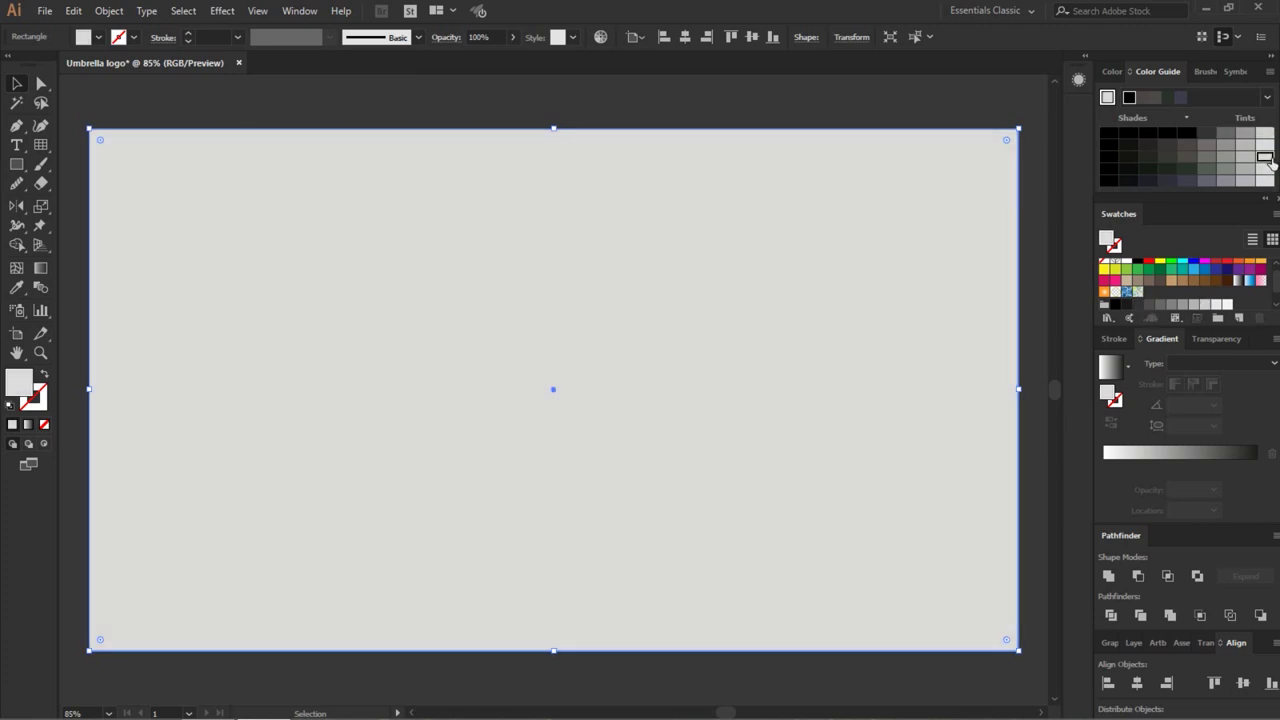
# Send the grey rectangle to the back, behind the umbrella.
pyautogui.click(792, 117)
pyautogui.rightClick(781, 267)
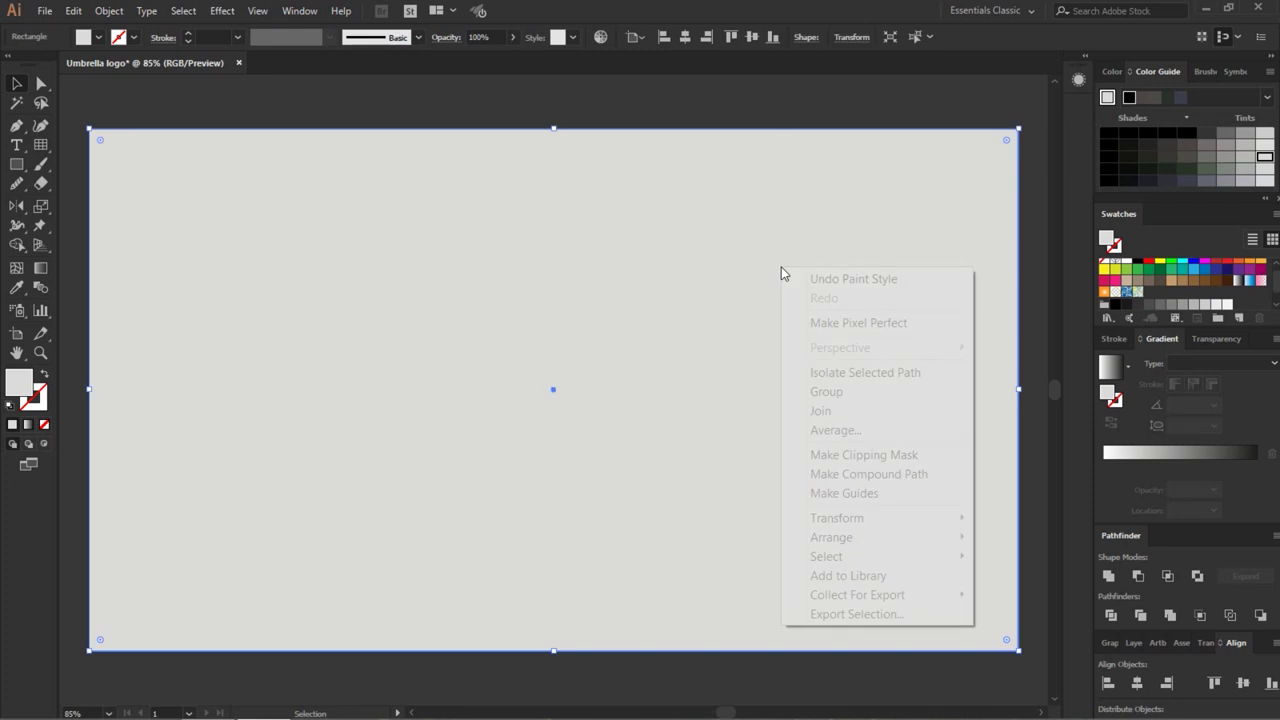
pyautogui.moveTo(876, 537)
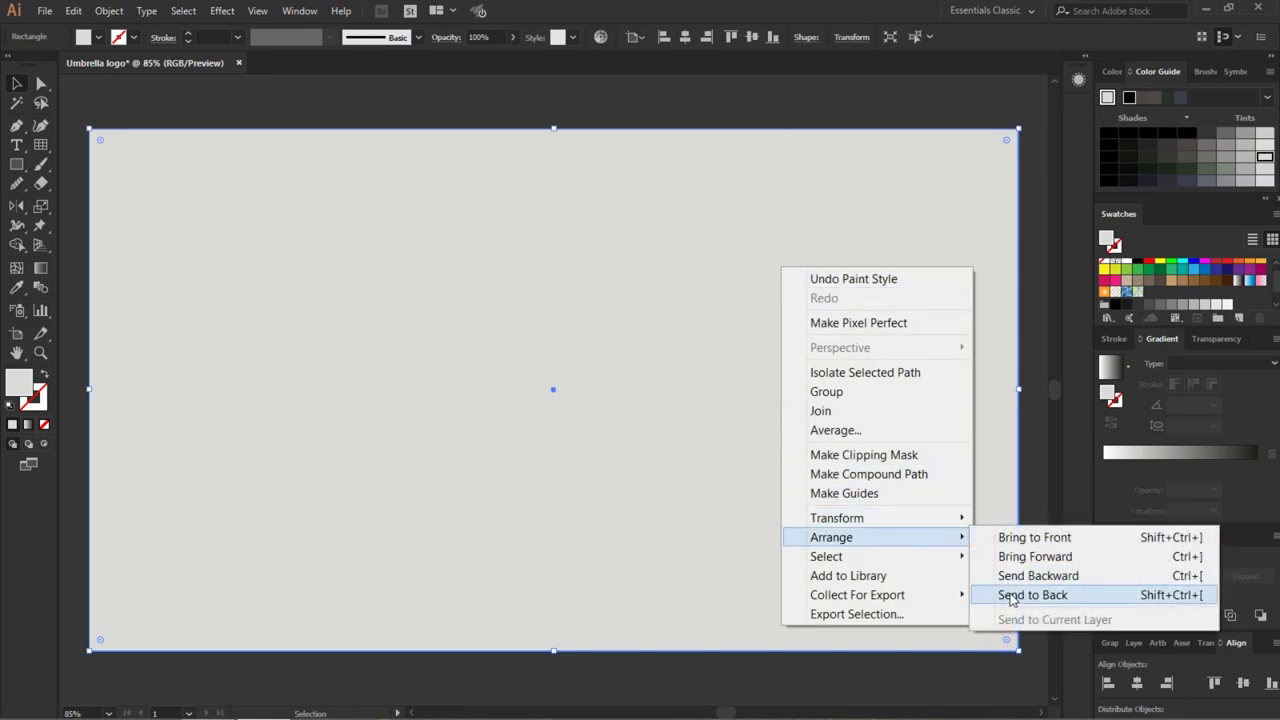
pyautogui.click(1012, 600)
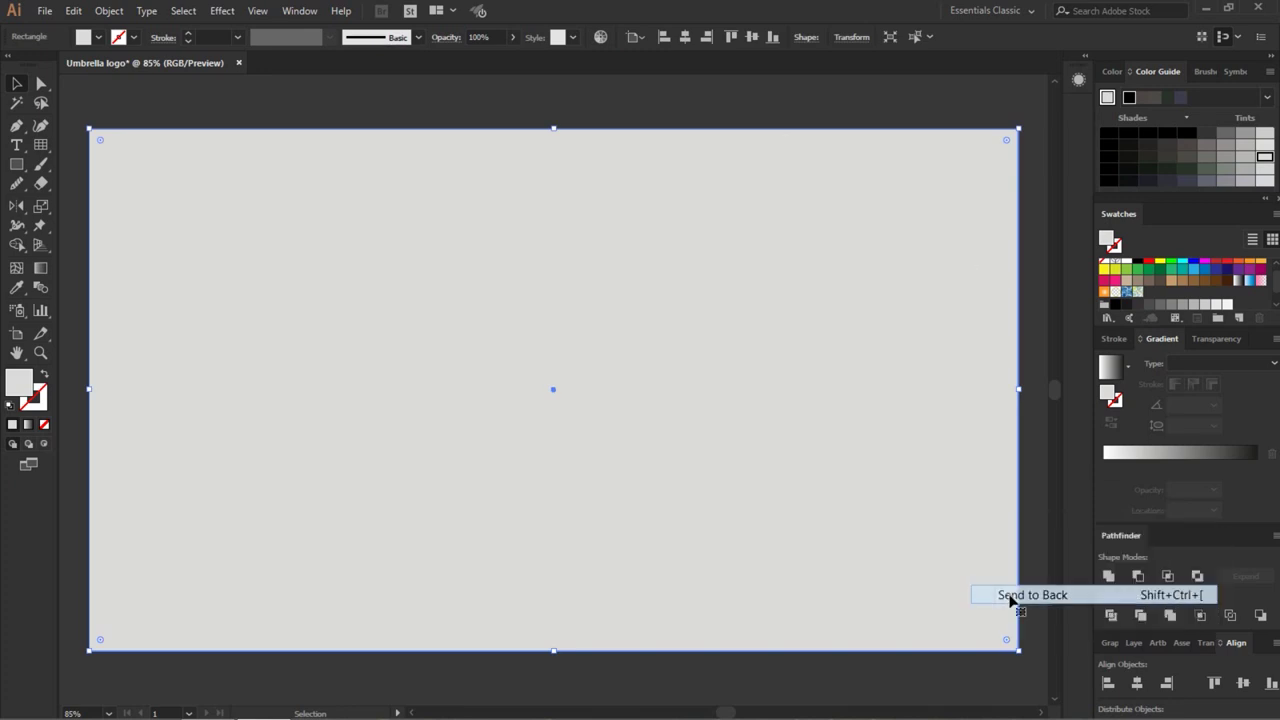
pyautogui.click(645, 100)
pyautogui.moveTo(643, 101); pyautogui.dragTo(721, 120)
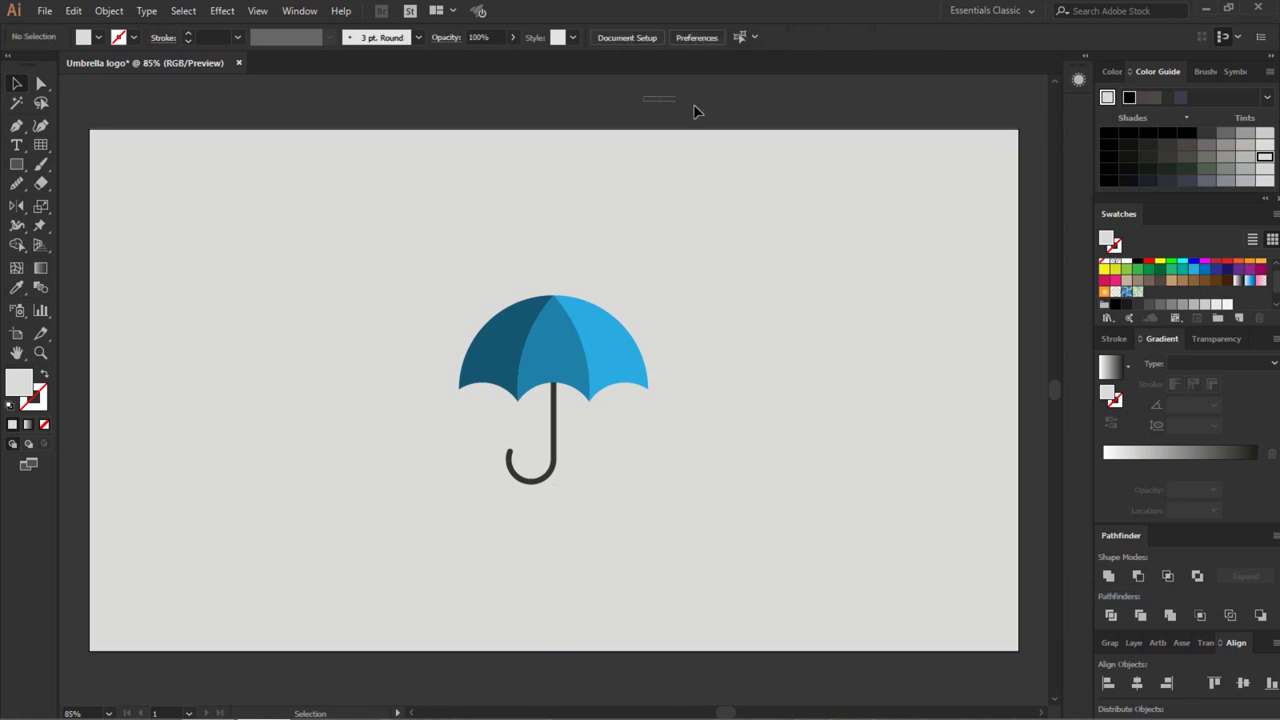